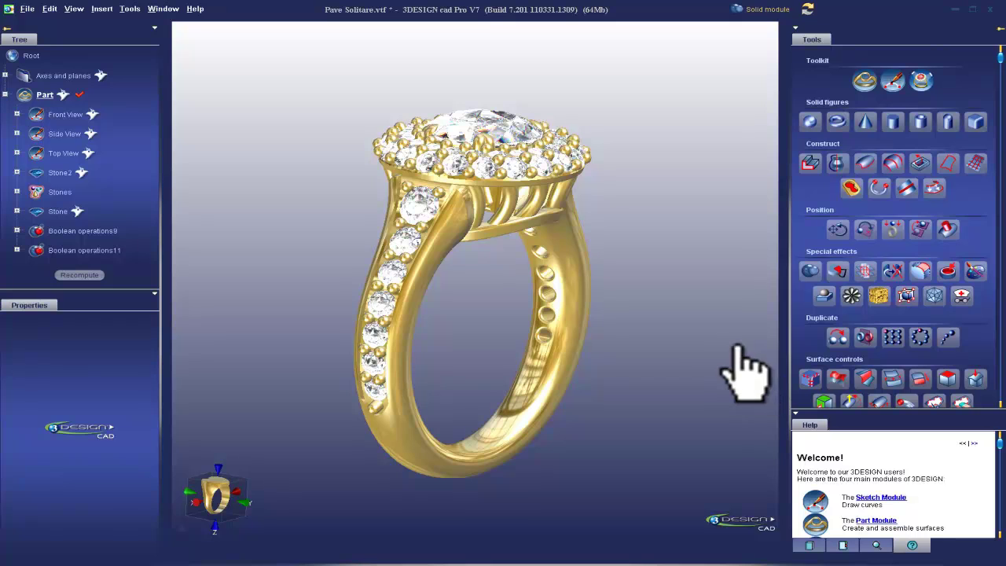
# Examine the pavé solitaire ring's halo, prongs, gallery and stone-set shank from several angles
pyautogui.moveTo(694, 280); pyautogui.dragTo(660, 236, button='middle')
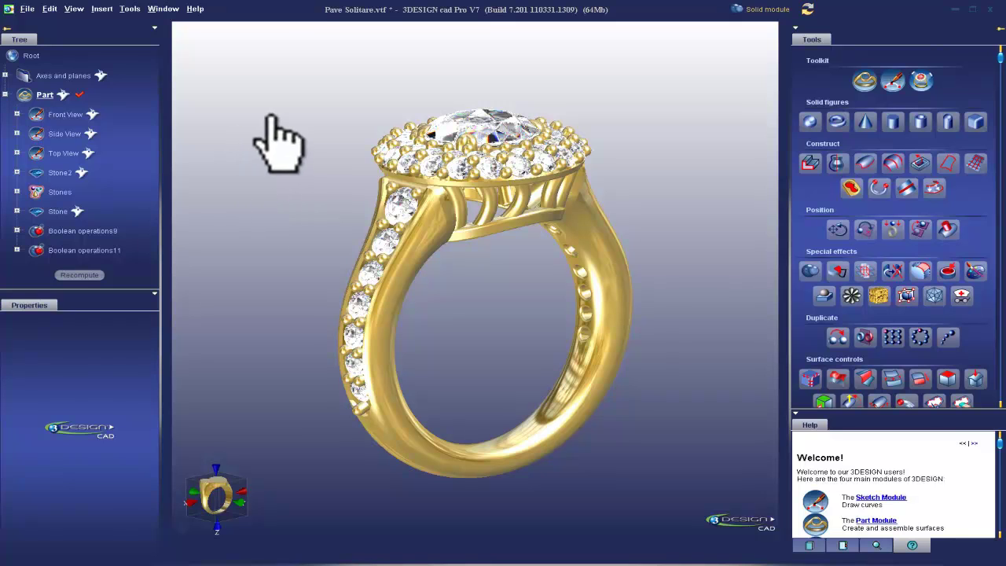
pyautogui.moveTo(269, 117); pyautogui.dragTo(515, 162)
pyautogui.moveTo(515, 161); pyautogui.dragTo(490, 326, button='middle')
pyautogui.scroll(10, 502, 346)
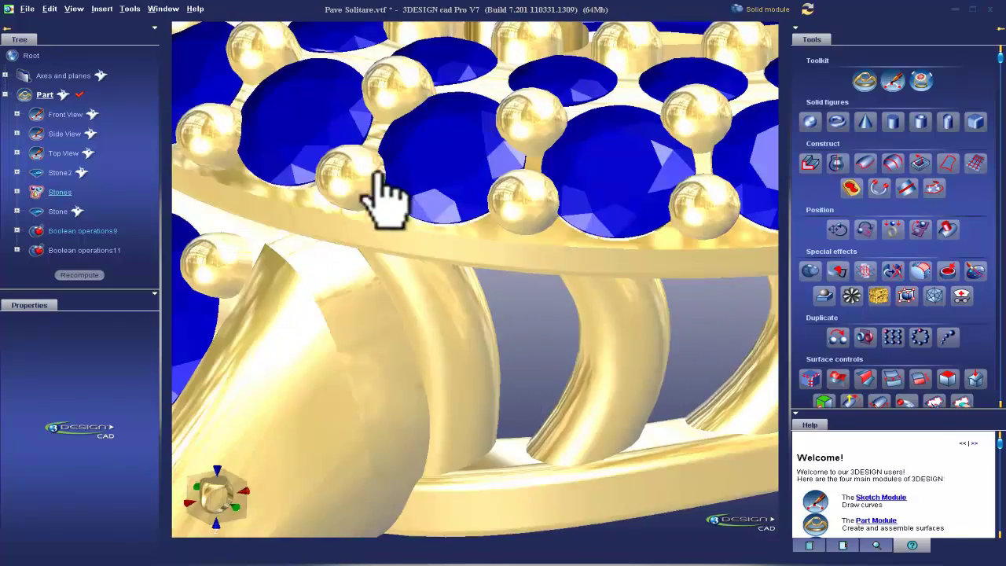
pyautogui.moveTo(227, 306); pyautogui.dragTo(462, 307, button='middle')
pyautogui.scroll(-5, 437, 244)
pyautogui.moveTo(606, 143); pyautogui.dragTo(543, 206, button='middle')
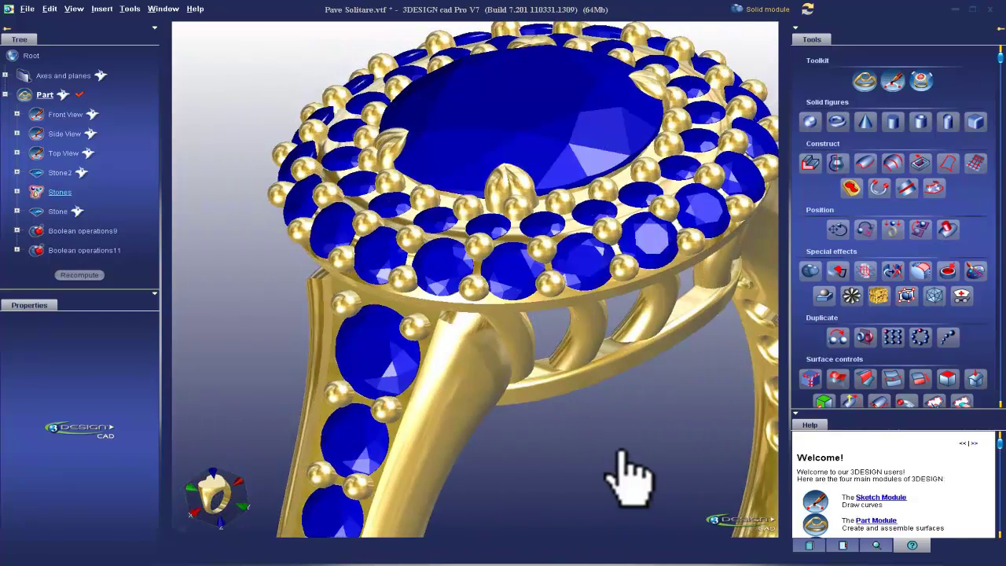
pyautogui.scroll(-5, 613, 451)
pyautogui.scroll(5, 514, 292)
pyautogui.moveTo(514, 291); pyautogui.dragTo(500, 274, button='middle')
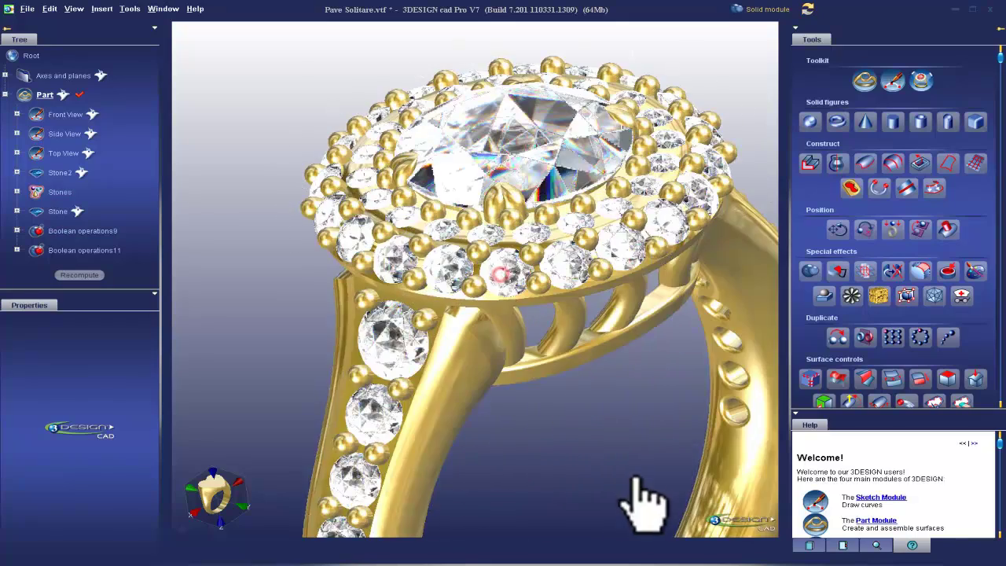
pyautogui.moveTo(619, 473); pyautogui.dragTo(538, 454, button='middle')
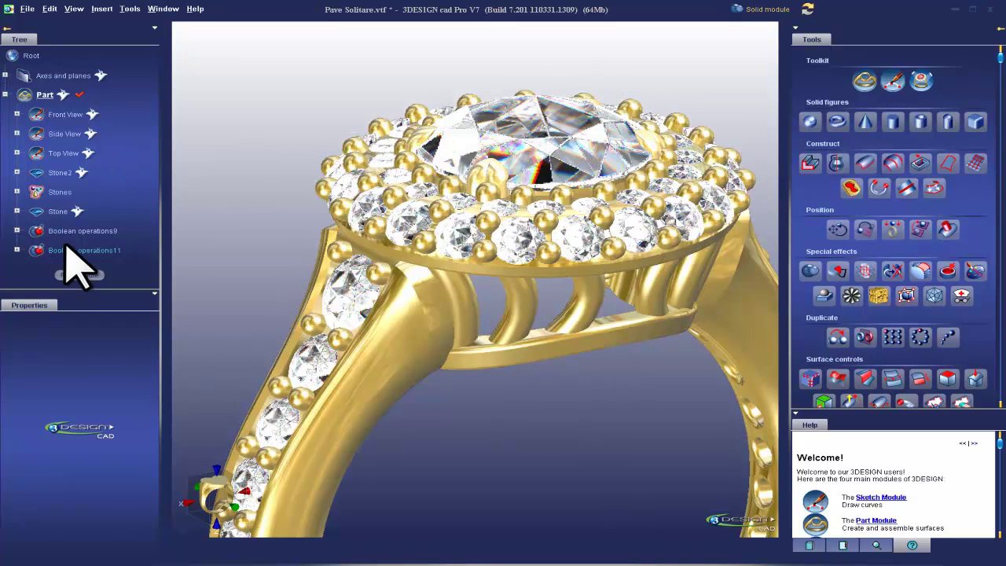
pyautogui.moveTo(432, 408); pyautogui.dragTo(426, 301, button='middle')
pyautogui.scroll(-5, 447, 333)
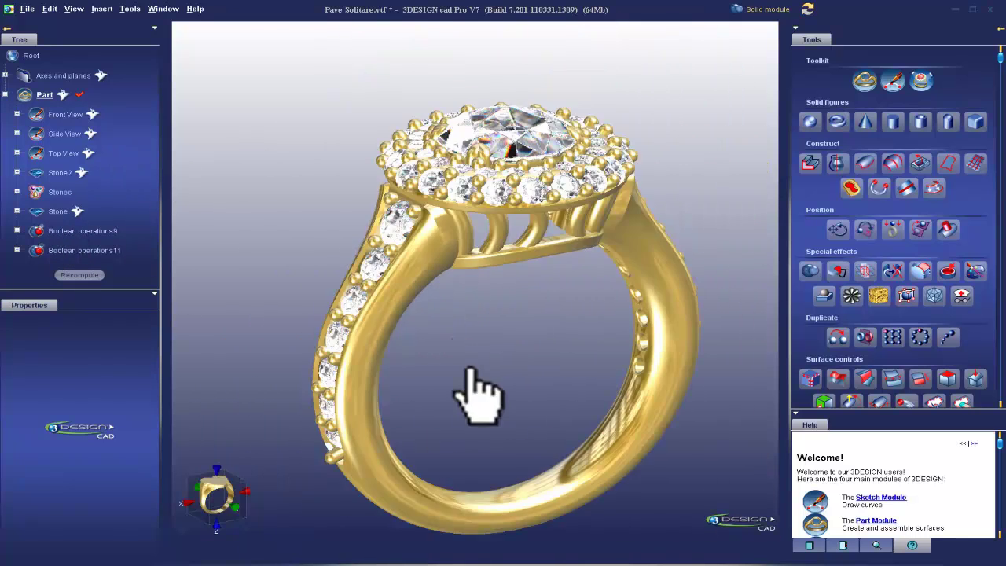
# Show the hidden stone Stone2 in the centre of the ring
pyautogui.rightClick(49, 212)
pyautogui.click(131, 172)
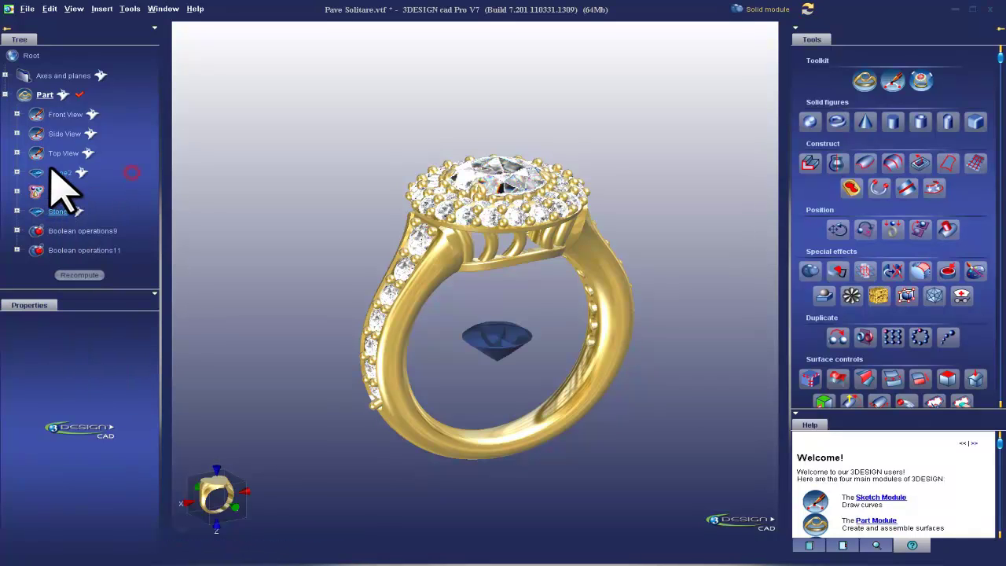
pyautogui.rightClick(50, 170)
pyautogui.click(87, 207)
pyautogui.moveTo(444, 330); pyautogui.dragTo(539, 264, button='middle')
pyautogui.moveTo(711, 342); pyautogui.dragTo(539, 330)
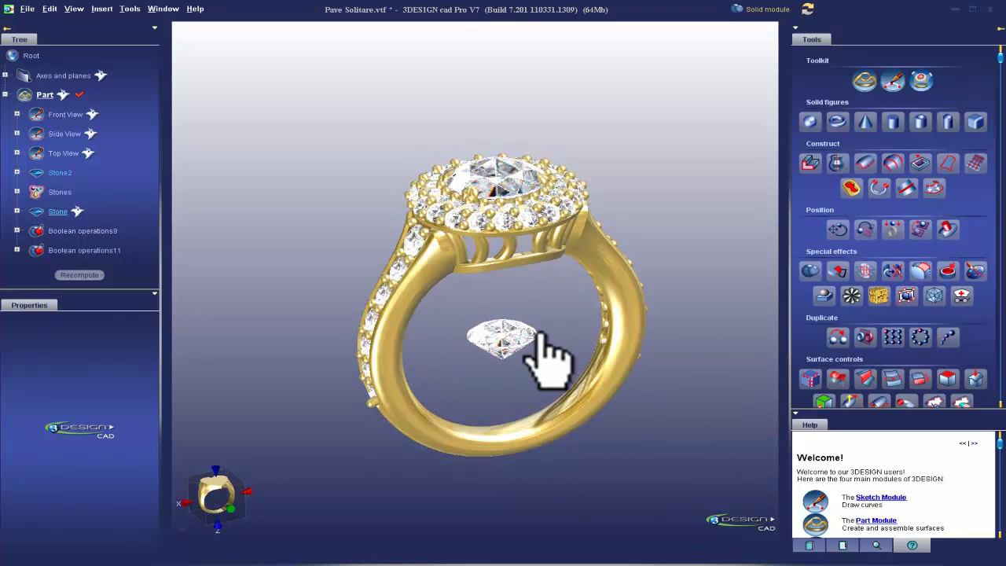
# Create a stone cutter on the Jeweler's bench from the existing stone Stone2, with a top angle of about 47.37°
pyautogui.click(510, 334)
pyautogui.click(759, 10)
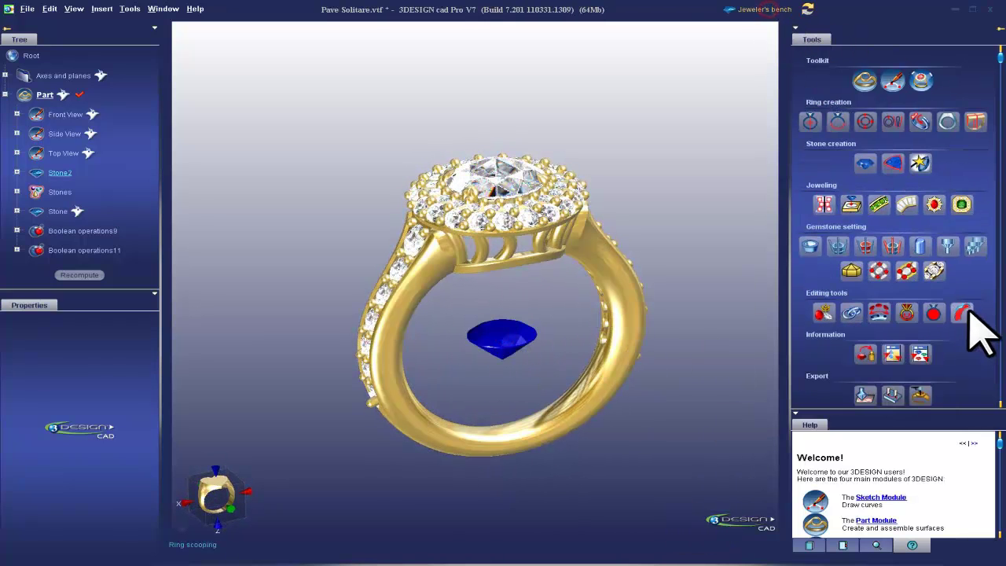
pyautogui.click(948, 247)
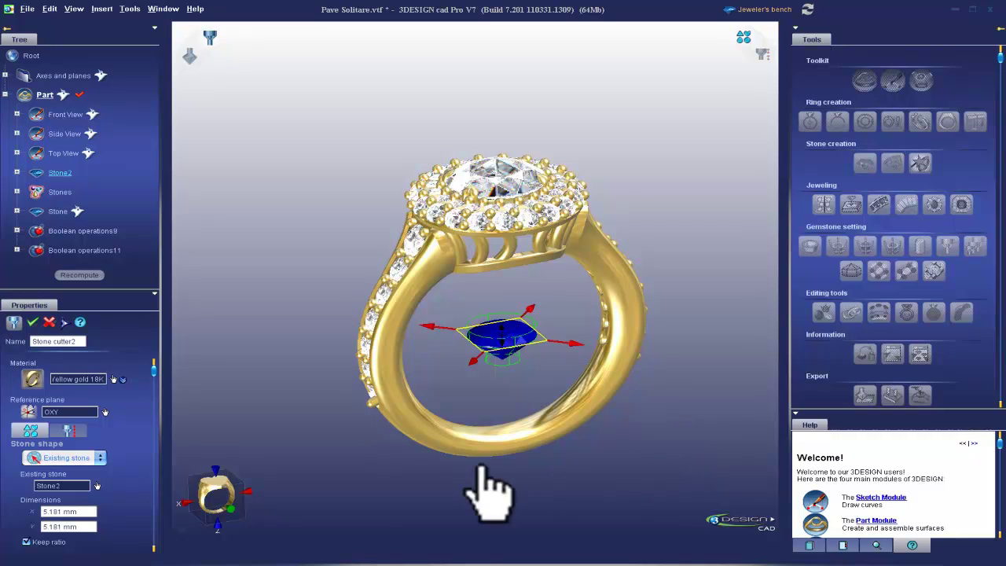
pyautogui.click(223, 516)
pyautogui.moveTo(579, 437); pyautogui.dragTo(569, 383, button='middle')
pyautogui.scroll(4, 570, 384)
pyautogui.scroll(2, 558, 425)
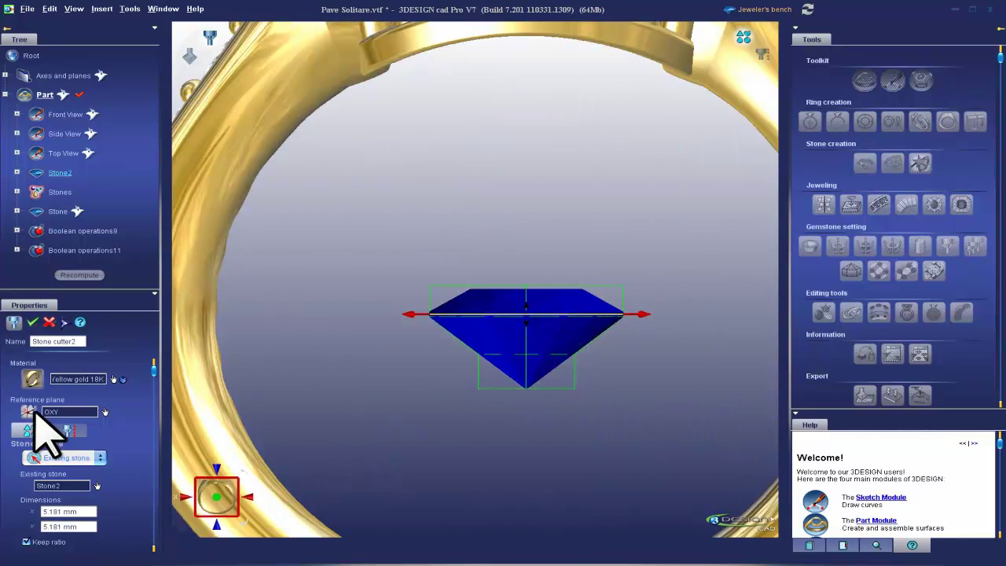
pyautogui.click(68, 430)
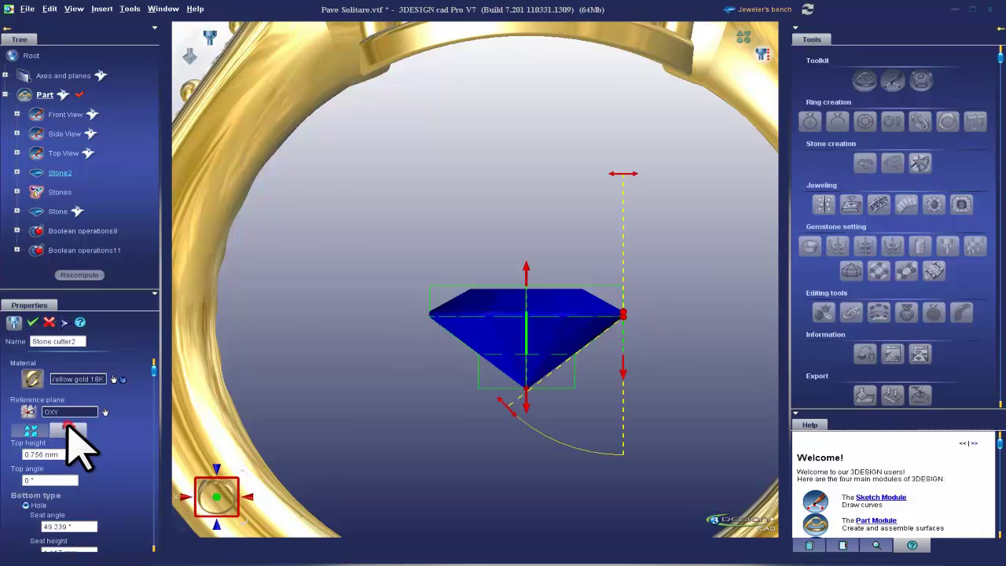
pyautogui.moveTo(621, 176); pyautogui.dragTo(510, 217)
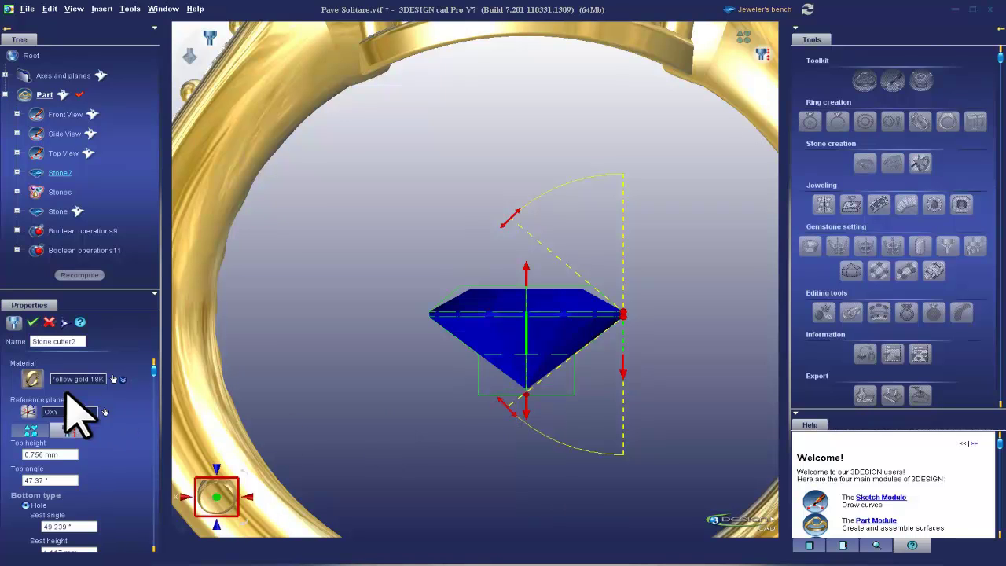
pyautogui.click(32, 322)
# Hide Stone2 inside the new stone cutter
pyautogui.moveTo(435, 279); pyautogui.dragTo(491, 341, button='right')
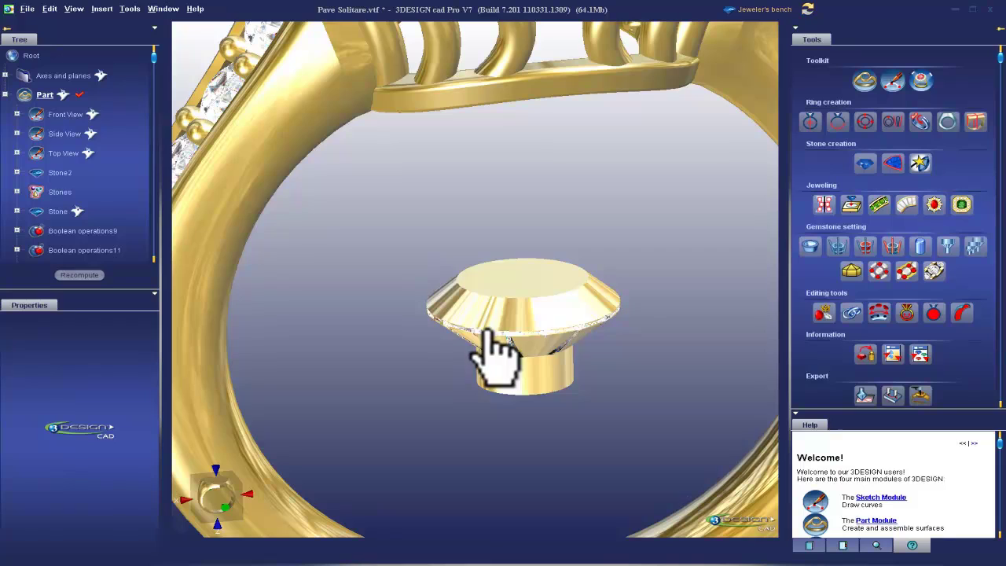
pyautogui.click(485, 329)
pyautogui.click(516, 358)
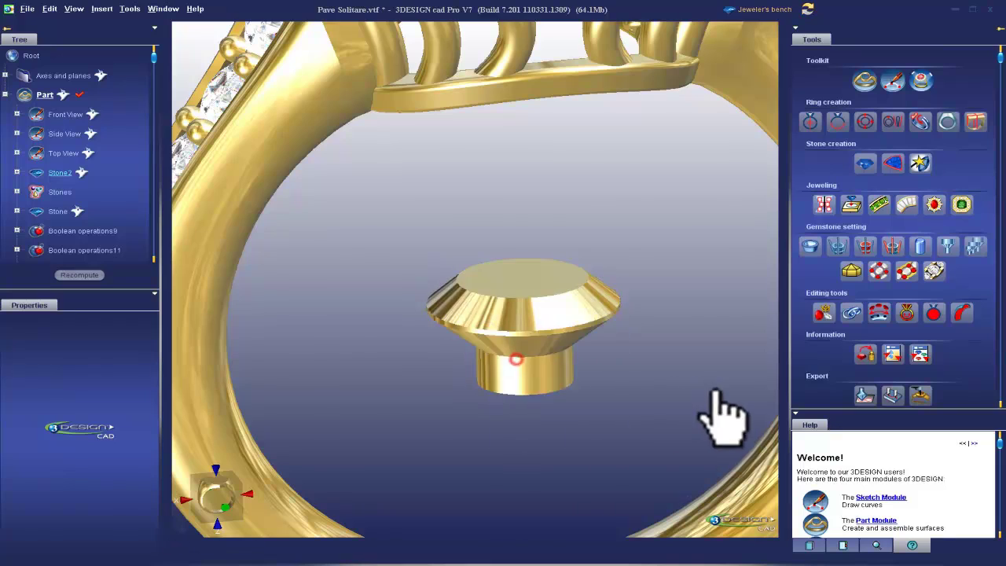
# Hide the Stones group that fills the ring's halo, centre and shank
pyautogui.scroll(-3, 699, 400)
pyautogui.moveTo(682, 415); pyautogui.dragTo(456, 169, button='right')
pyautogui.scroll(-3, 424, 344)
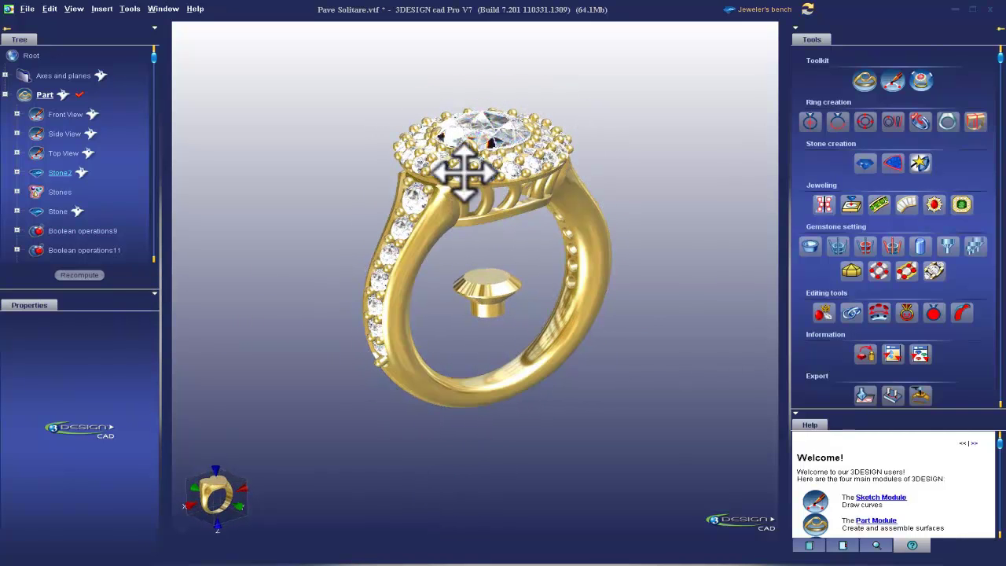
pyautogui.click(463, 173)
pyautogui.scroll(2, 474, 196)
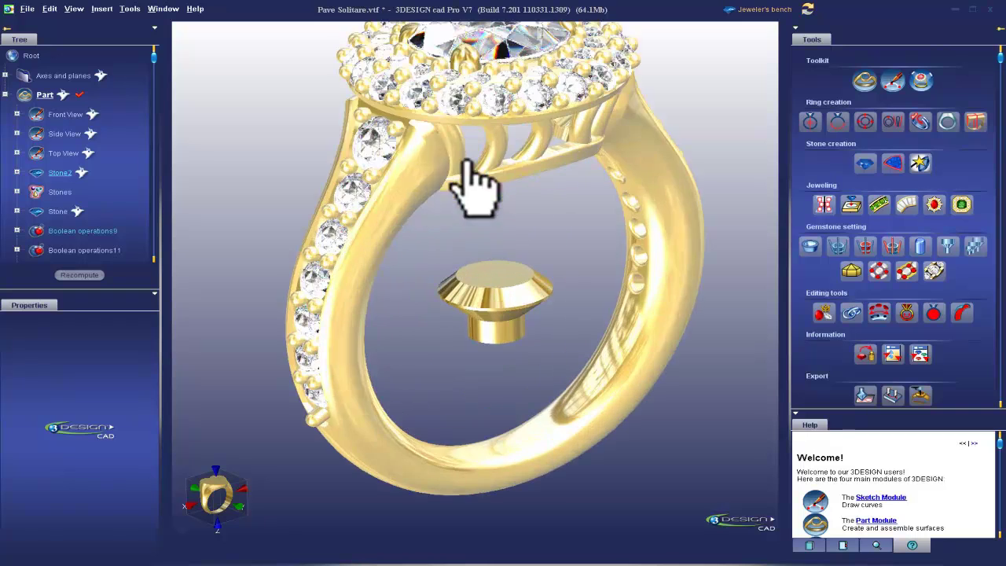
pyautogui.click(374, 149)
pyautogui.rightClick(375, 150)
pyautogui.click(415, 205)
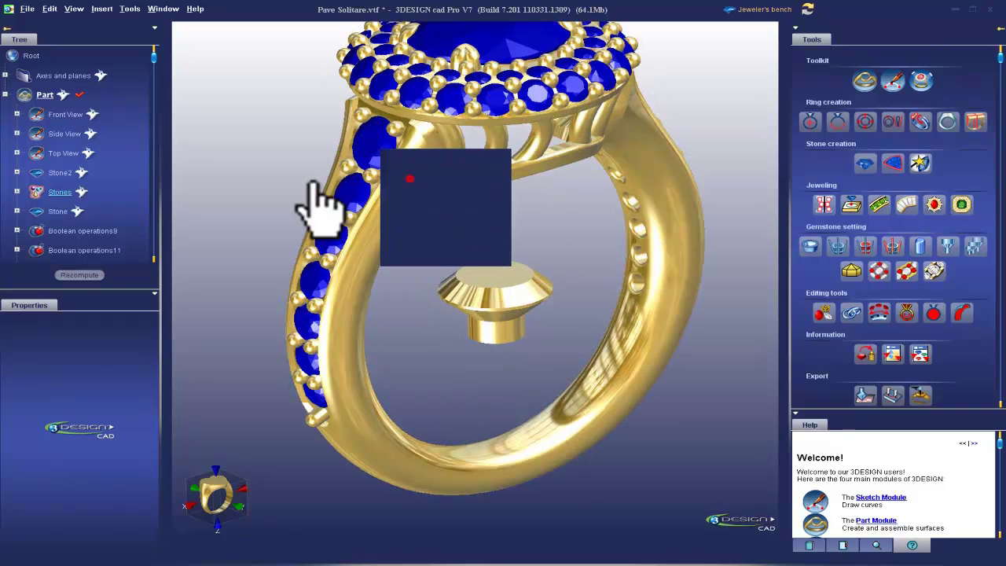
# Duplicate the stone cutter onto the halo's stone positions with Jeweling, using Advanced pavé3 as the list of positions
pyautogui.click(17, 192)
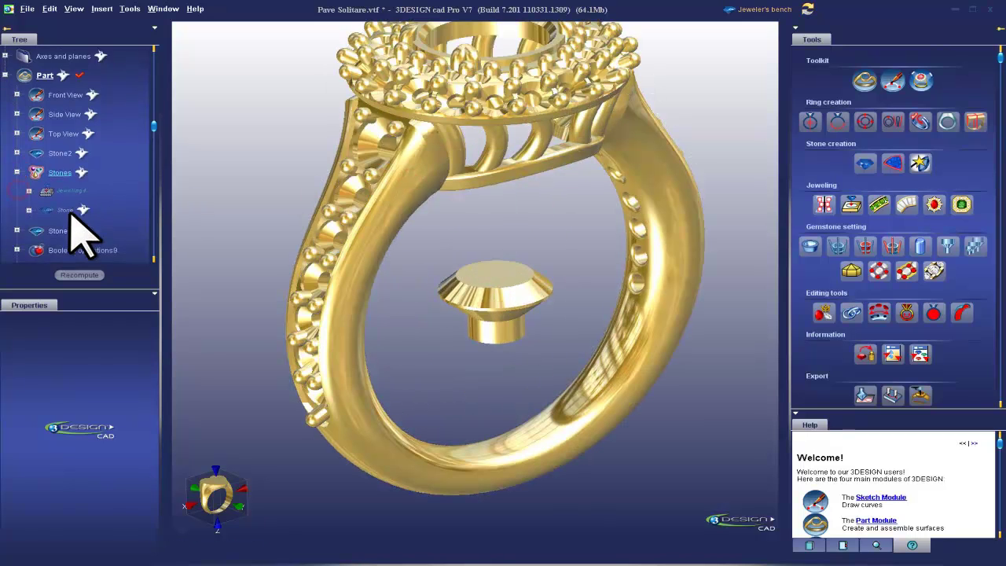
pyautogui.click(29, 172)
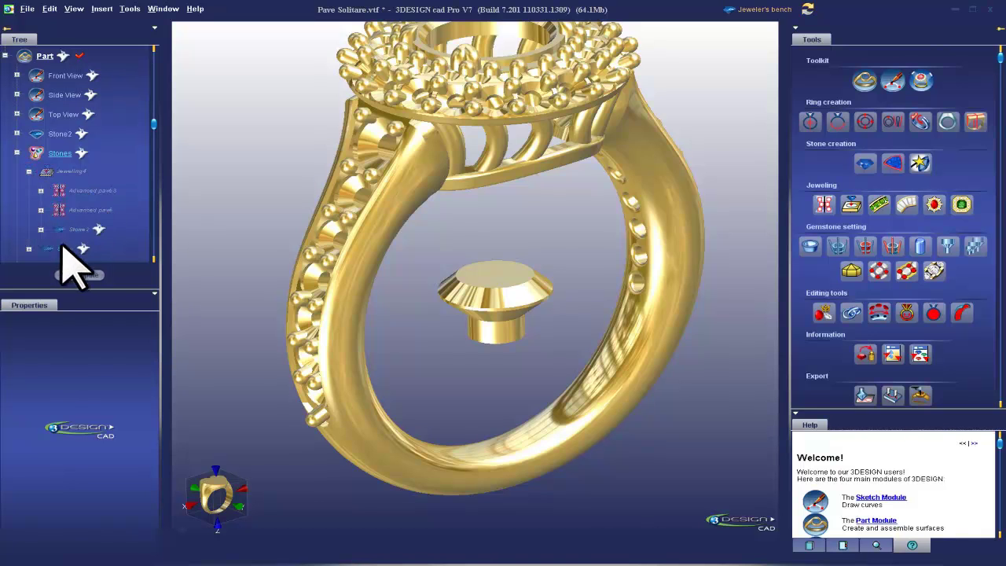
pyautogui.click(358, 228)
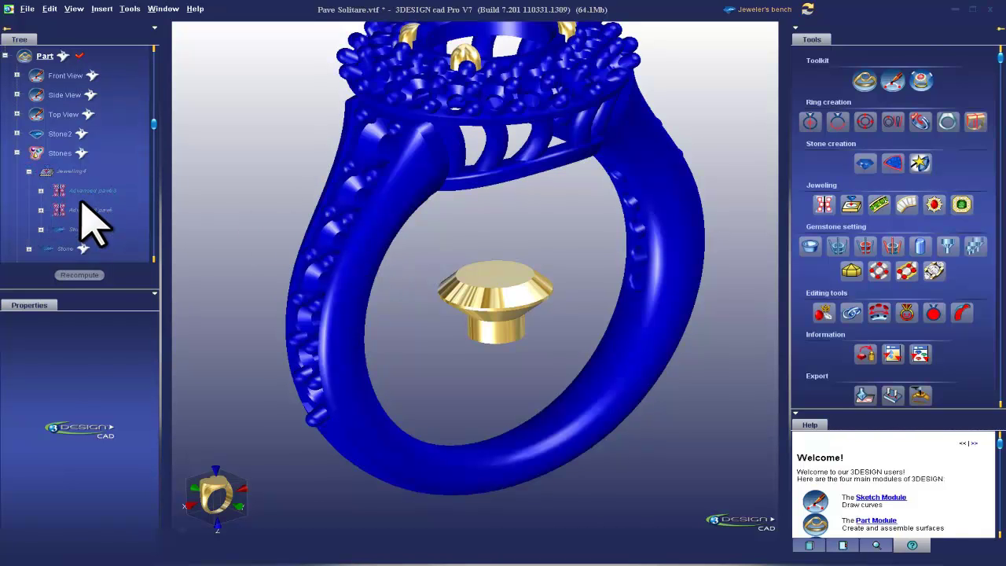
pyautogui.click(498, 311)
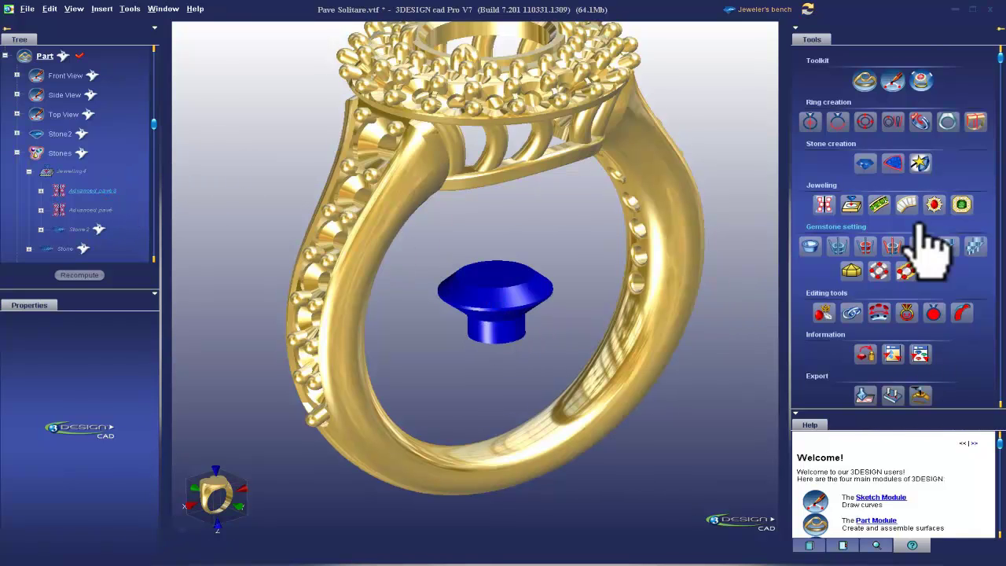
pyautogui.click(855, 206)
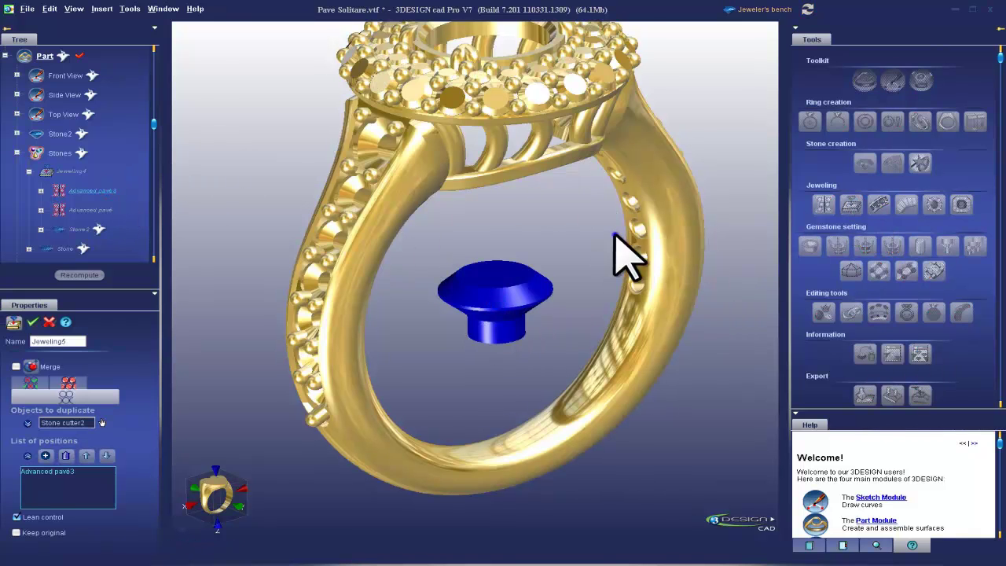
pyautogui.moveTo(615, 235); pyautogui.dragTo(606, 359, button='middle')
pyautogui.scroll(1, 606, 359)
pyautogui.moveTo(567, 308); pyautogui.dragTo(562, 366, button='middle')
pyautogui.scroll(4, 562, 377)
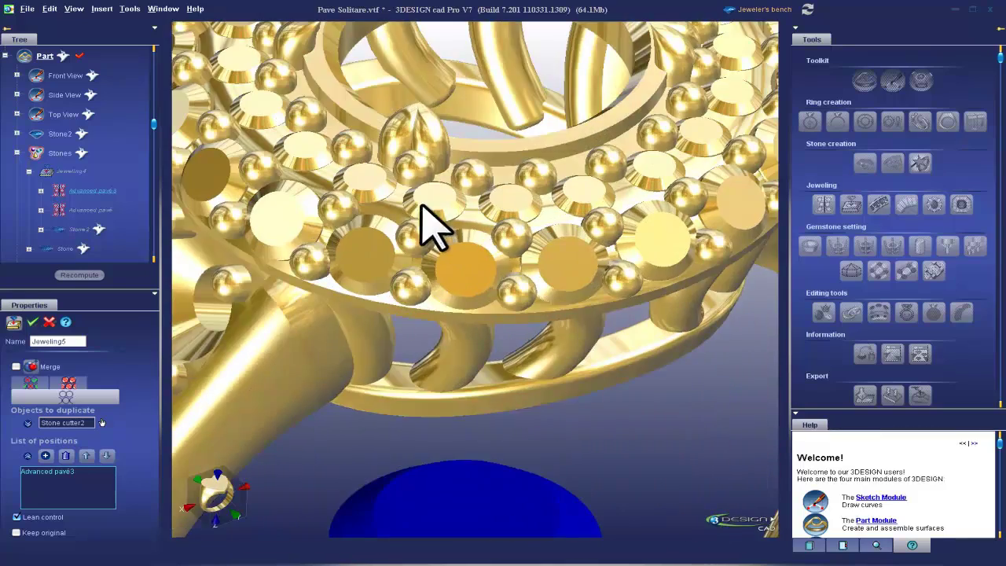
# Set the halo cutters' scale factor to 110 % and complete the Jeweling operation
pyautogui.click(68, 384)
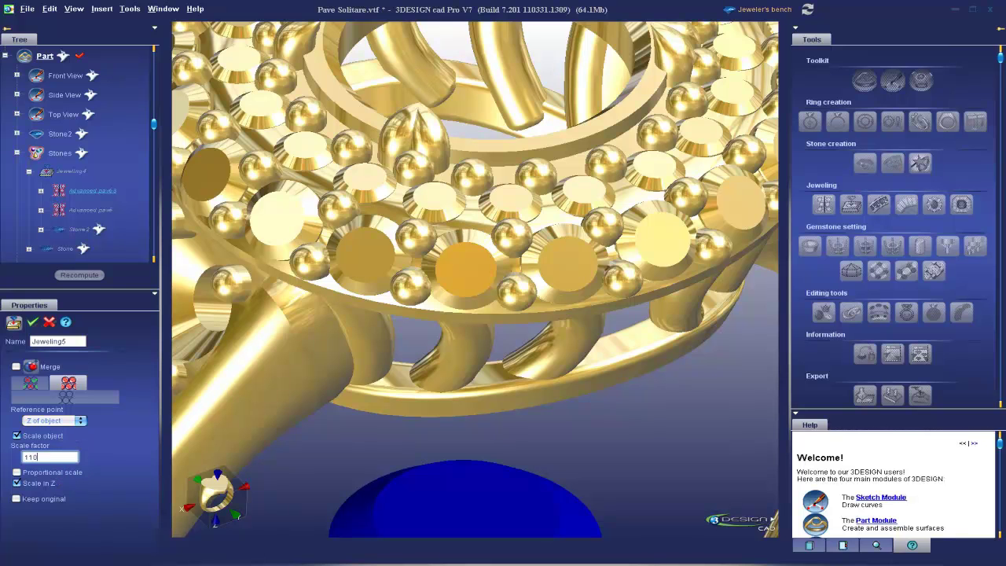
pyautogui.press('Return')
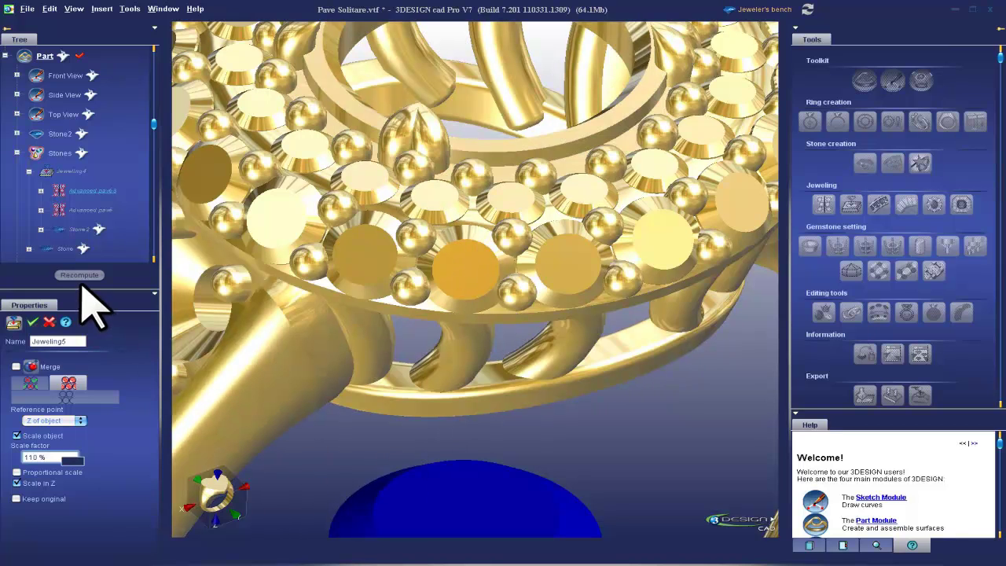
pyautogui.click(33, 322)
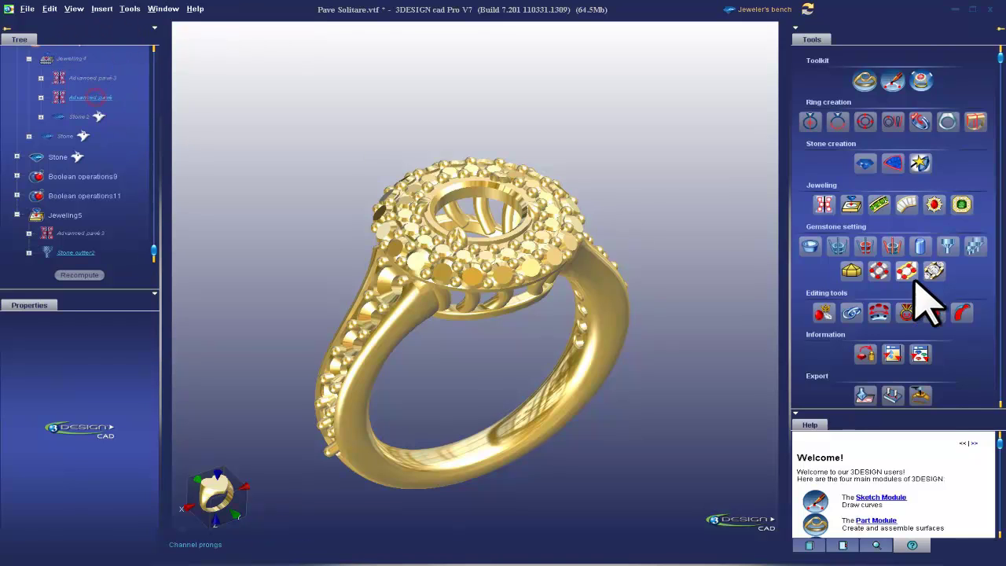
# Duplicate the stone cutter onto the shank's stone positions with Jeweling, using Advanced pavé as the list of positions
pyautogui.click(849, 206)
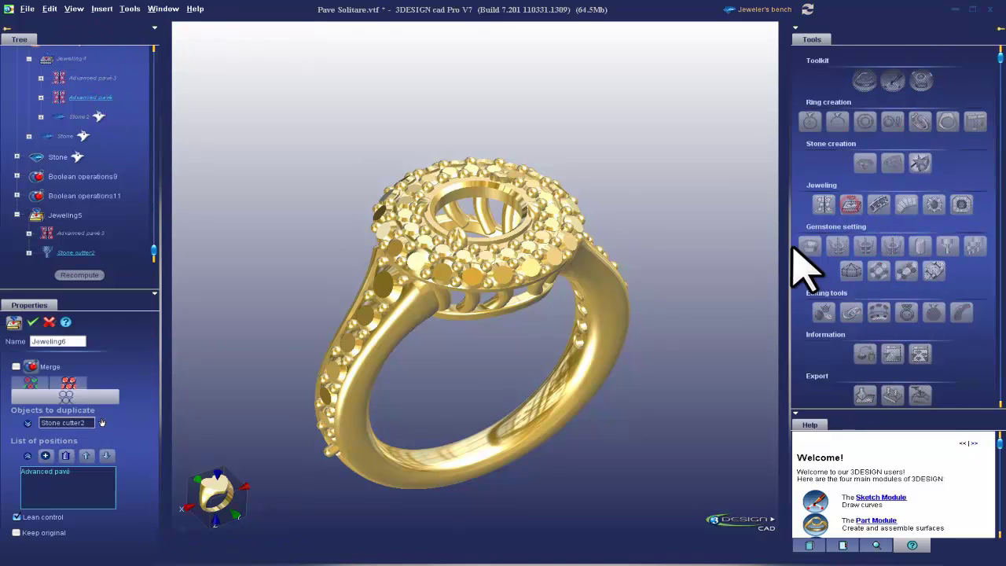
pyautogui.moveTo(470, 404); pyautogui.dragTo(640, 332, button='middle')
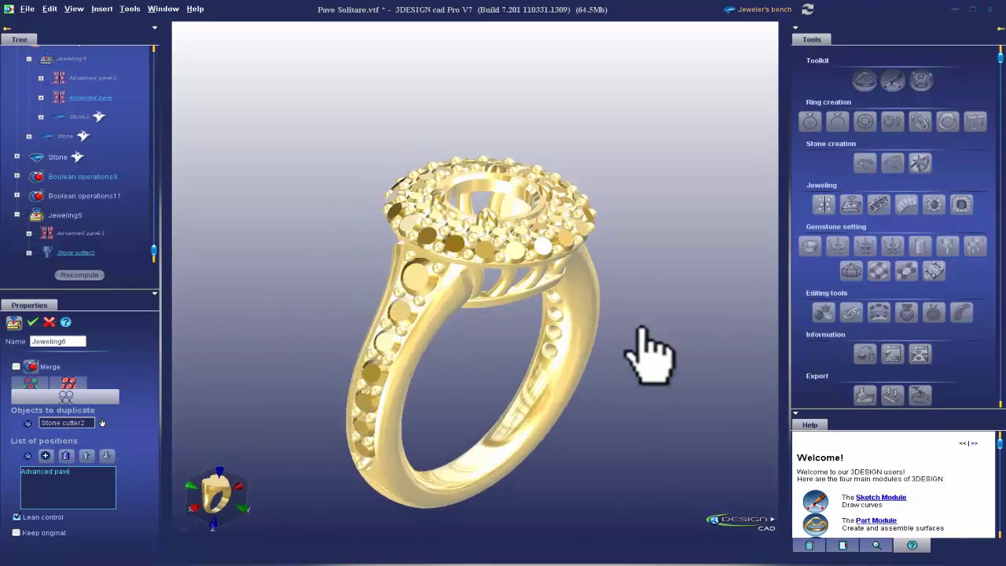
pyautogui.scroll(5, 493, 434)
pyautogui.moveTo(530, 372); pyautogui.dragTo(601, 376, button='middle')
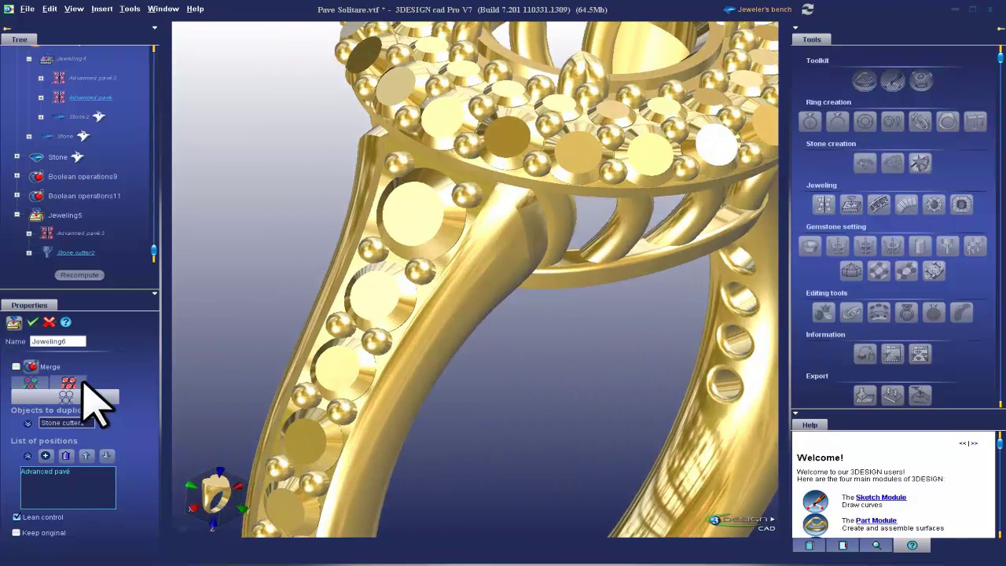
# Set the shank cutters' scale factor to 110 % and complete the Jeweling operation
pyautogui.click(69, 382)
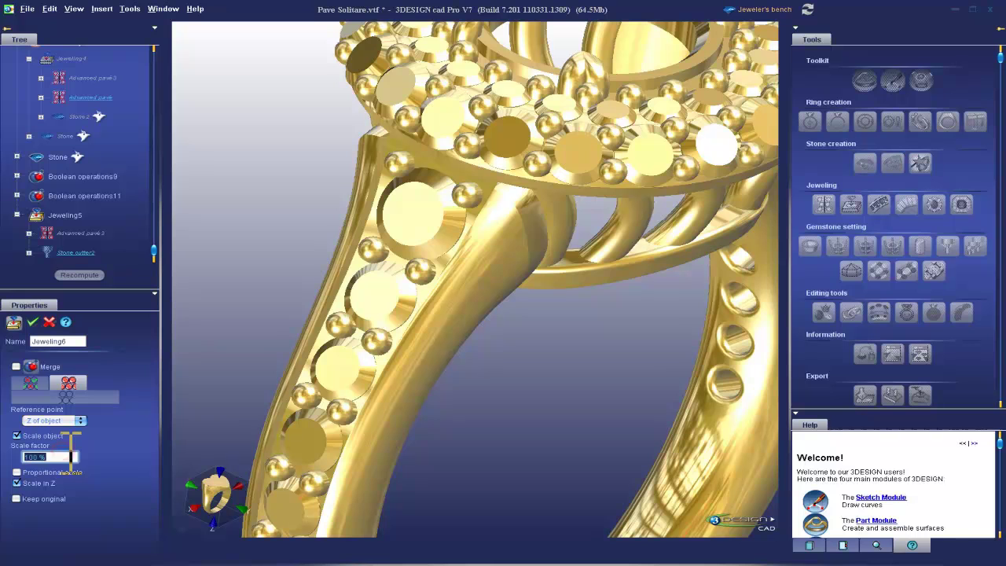
pyautogui.write('110')
pyautogui.press('Return')
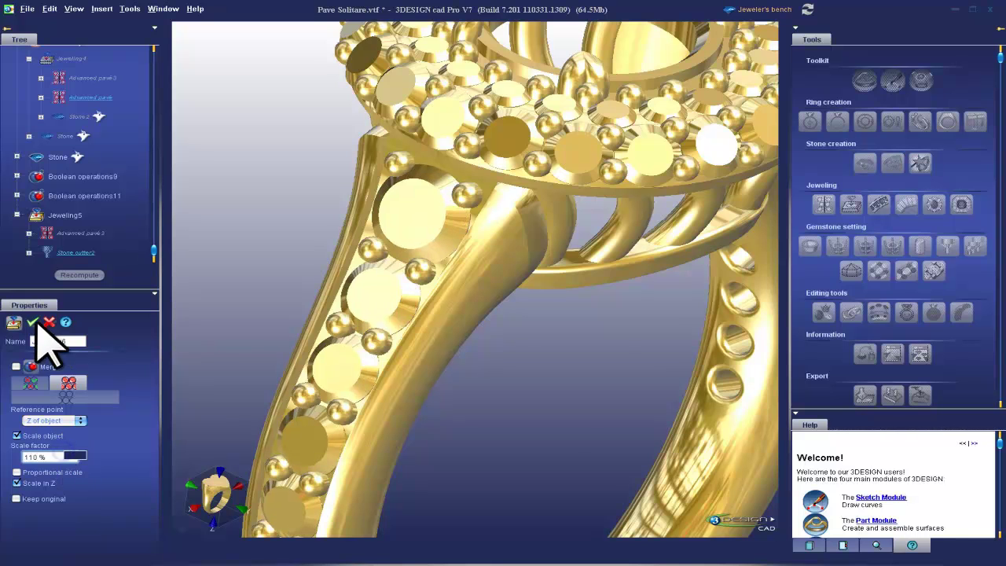
pyautogui.click(32, 322)
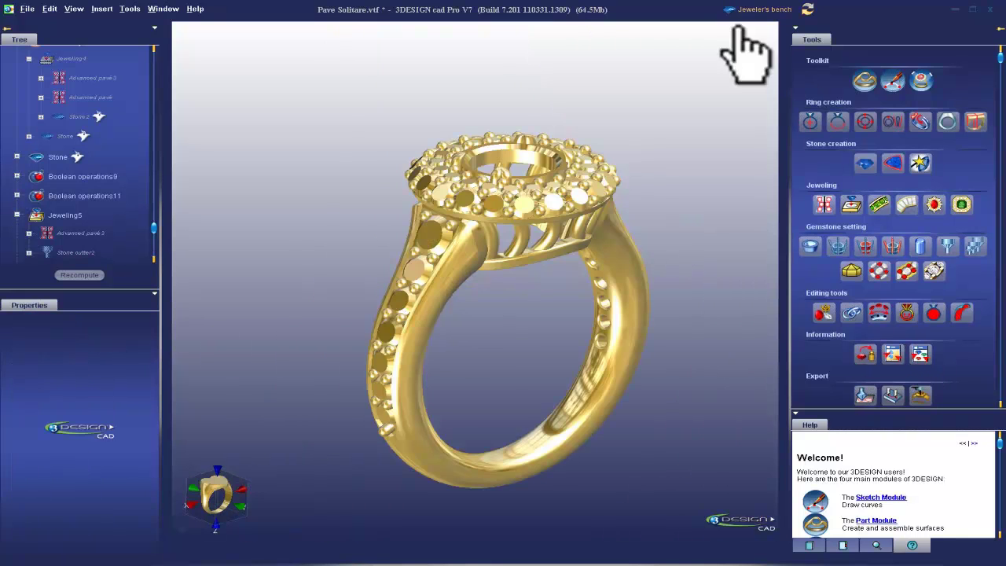
# Subtract the shank's stone cutters from the ring body with a Boolean operation in the Solid module
pyautogui.click(767, 11)
pyautogui.scroll(5, 393, 271)
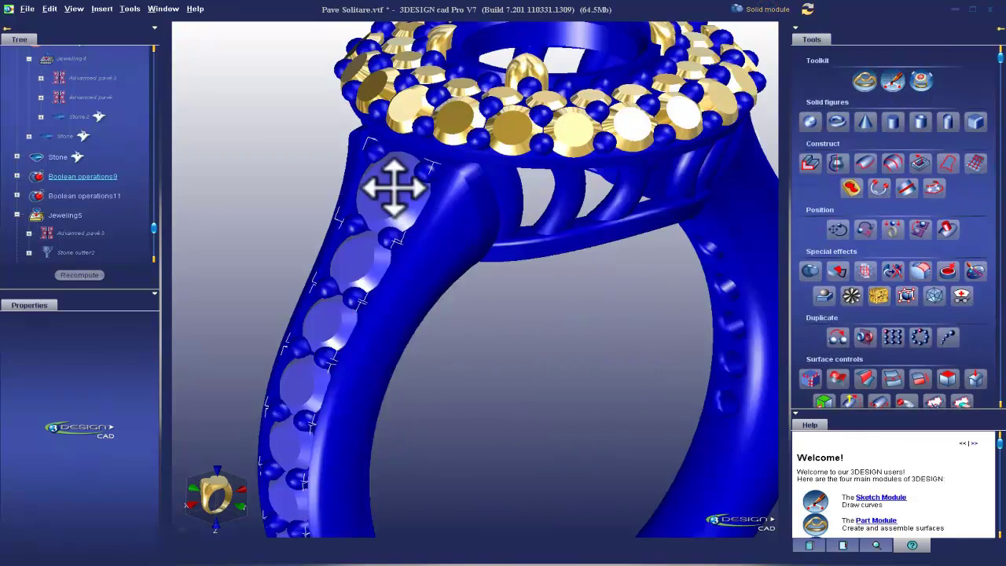
pyautogui.moveTo(394, 188); pyautogui.dragTo(346, 314, button='middle')
pyautogui.moveTo(272, 285); pyautogui.dragTo(513, 312, button='middle')
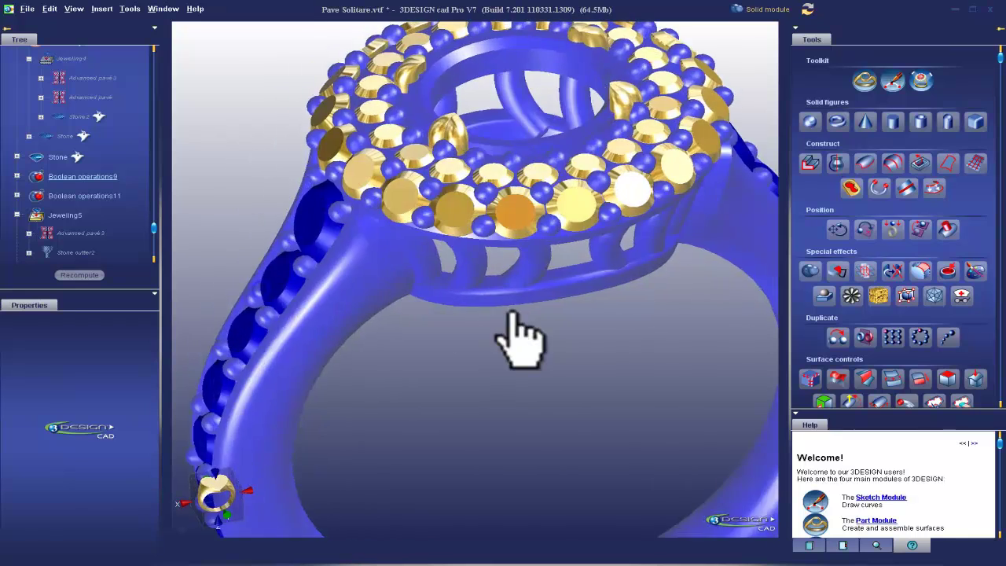
pyautogui.scroll(-5, 512, 311)
pyautogui.moveTo(588, 406); pyautogui.dragTo(635, 350, button='middle')
pyautogui.click(814, 273)
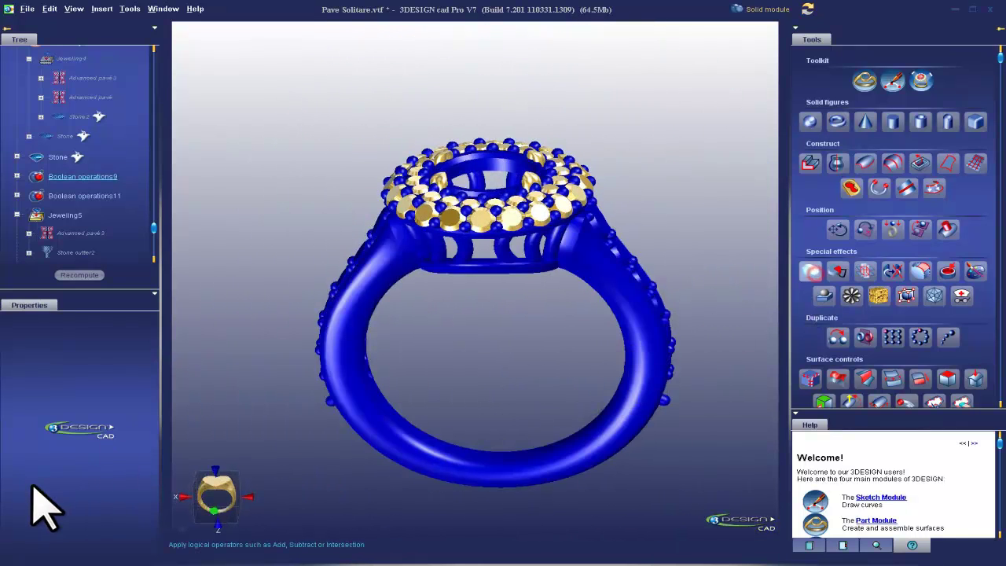
pyautogui.click(25, 505)
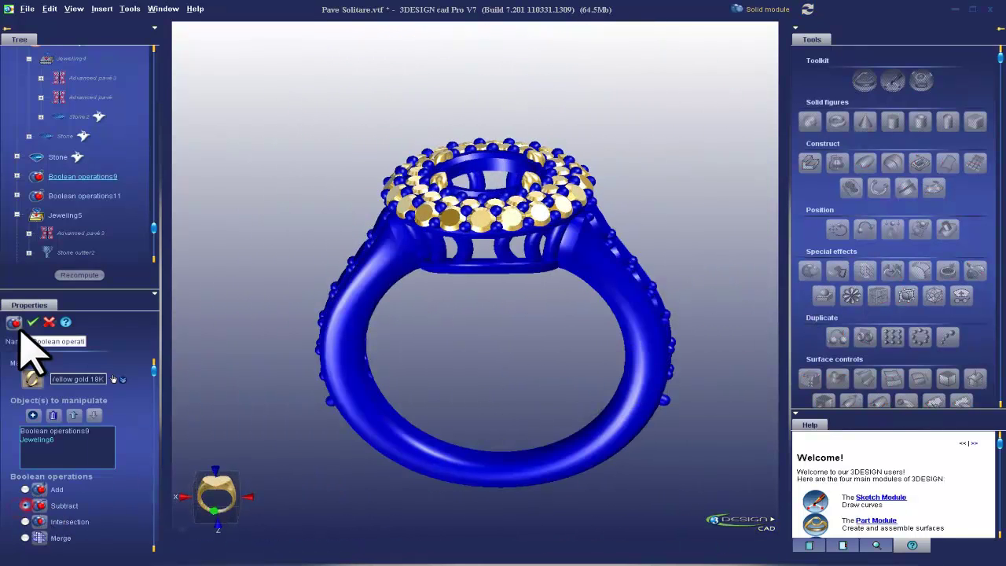
pyautogui.click(32, 323)
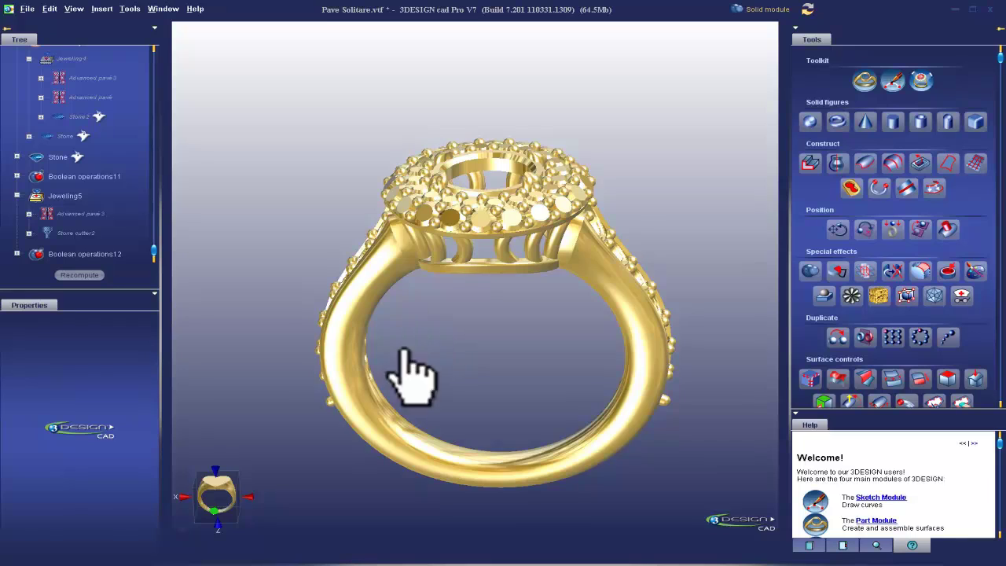
# Examine the cut stone seats along the shank and the halo's remaining cutters from several angles
pyautogui.moveTo(417, 366); pyautogui.dragTo(377, 267, button='middle')
pyautogui.moveTo(429, 245); pyautogui.dragTo(485, 269, button='middle')
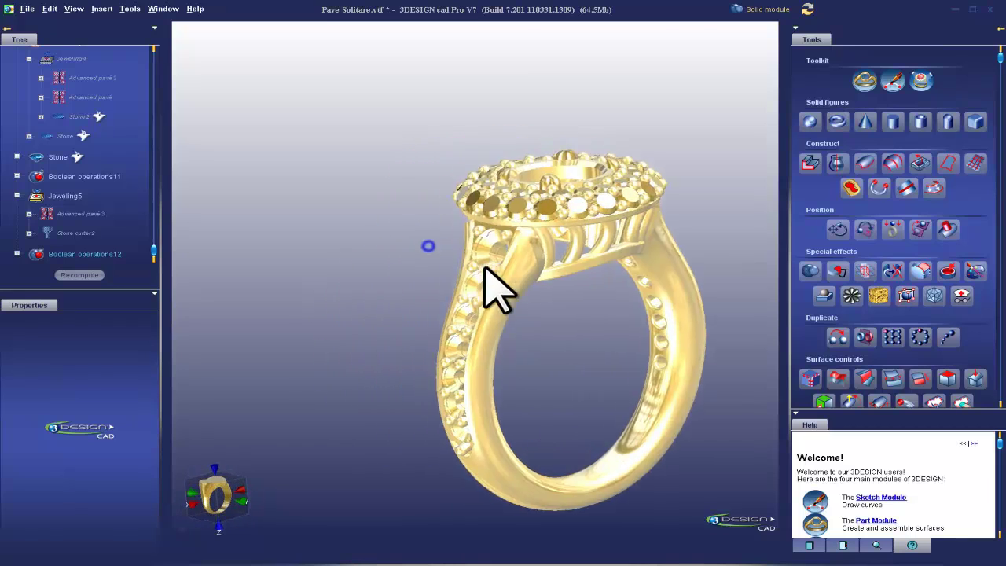
pyautogui.scroll(8, 488, 269)
pyautogui.moveTo(595, 243); pyautogui.dragTo(309, 271, button='middle')
pyautogui.scroll(2, 340, 236)
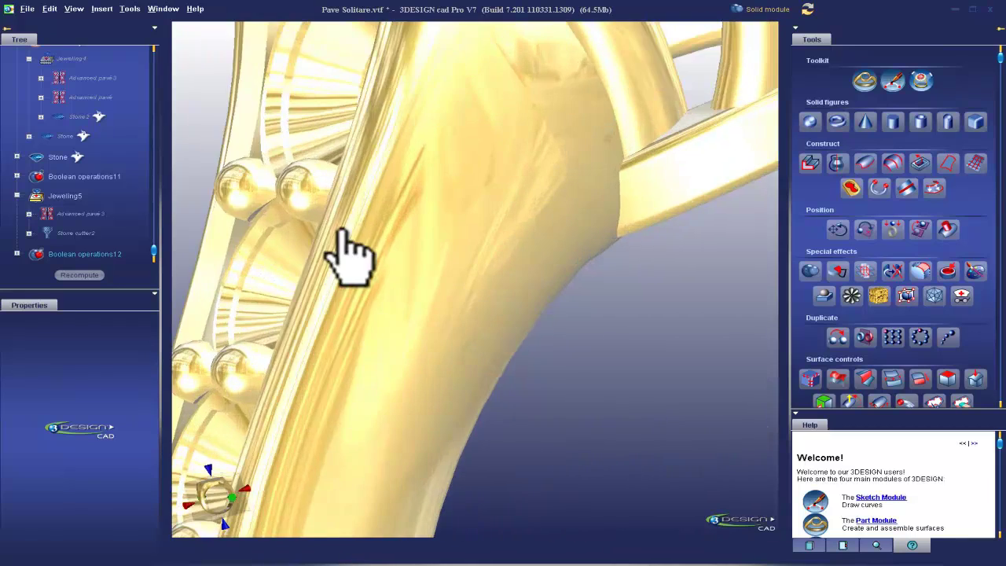
pyautogui.moveTo(366, 68); pyautogui.dragTo(460, 375, button='middle')
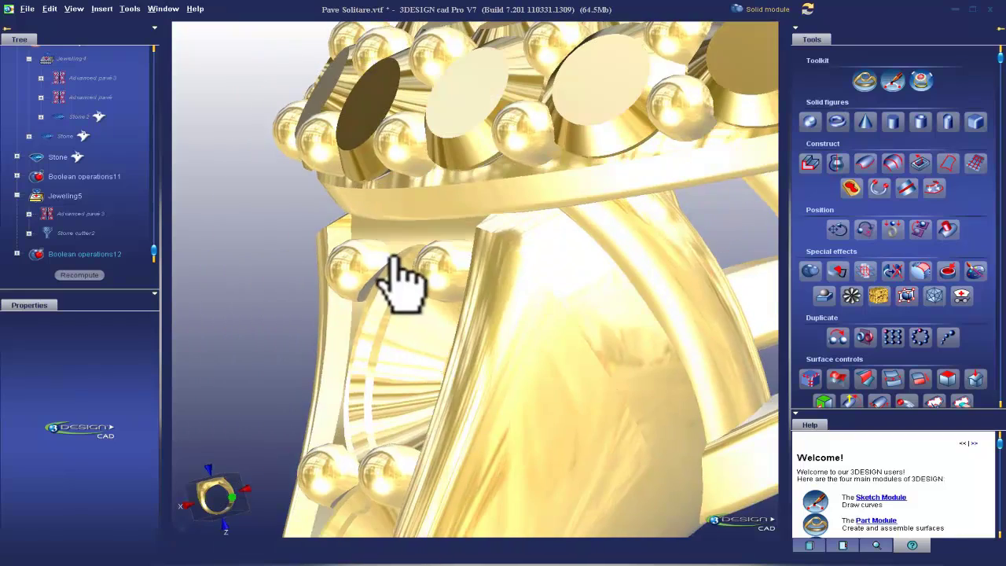
pyautogui.scroll(-5, 480, 338)
pyautogui.scroll(-5, 494, 346)
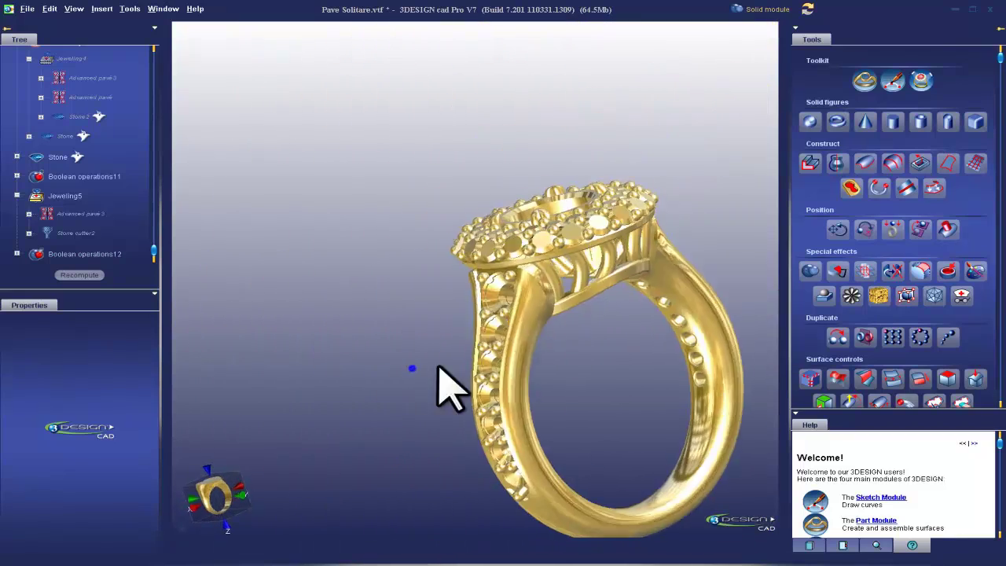
pyautogui.moveTo(449, 382); pyautogui.dragTo(440, 350, button='middle')
pyautogui.scroll(4, 440, 350)
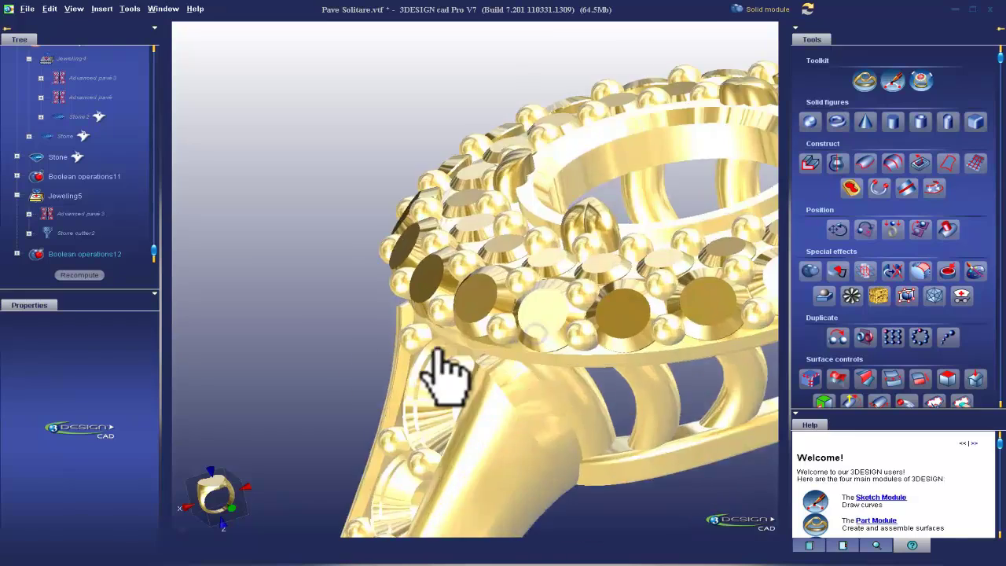
pyautogui.moveTo(348, 329); pyautogui.dragTo(582, 320, button='middle')
pyautogui.moveTo(525, 469); pyautogui.dragTo(406, 409, button='middle')
pyautogui.scroll(-2, 569, 368)
pyautogui.scroll(2, 405, 417)
pyautogui.moveTo(405, 417); pyautogui.dragTo(383, 459, button='middle')
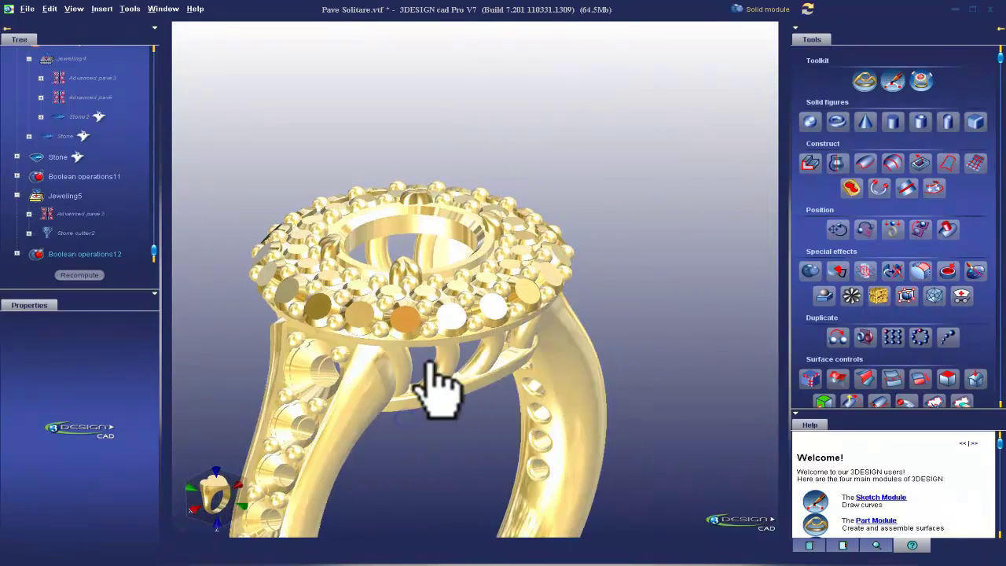
# Subtract the halo's stone cutters from the ring body with a Boolean operation
pyautogui.click(443, 393)
pyautogui.keyDown('ctrl'); pyautogui.click(467, 345); pyautogui.keyUp('ctrl')
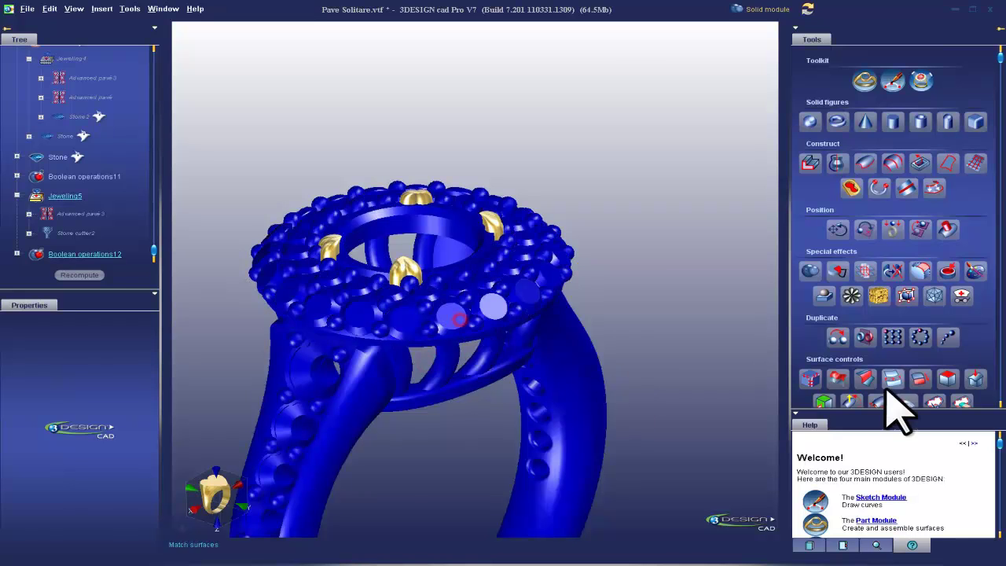
pyautogui.click(811, 269)
pyautogui.click(24, 505)
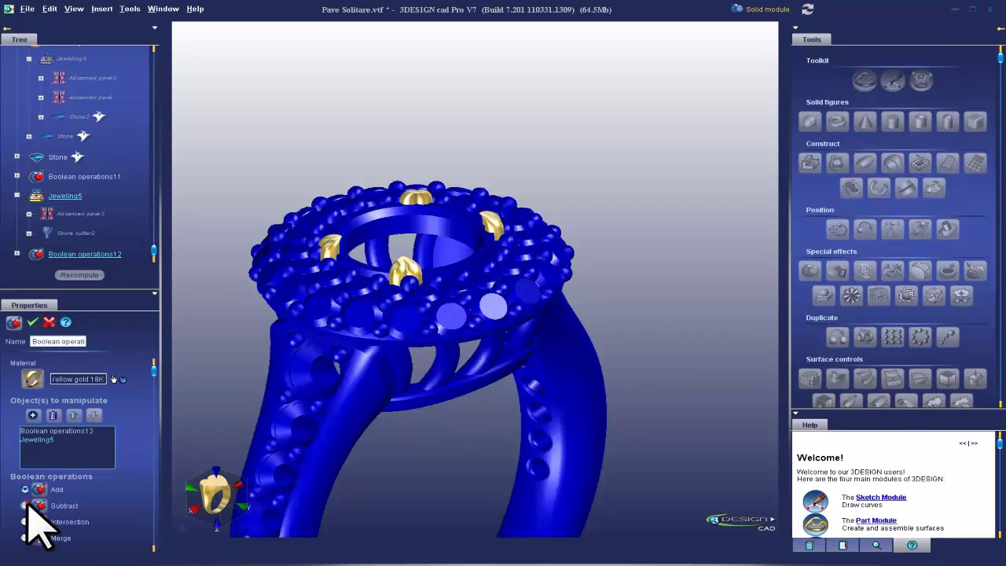
pyautogui.click(33, 322)
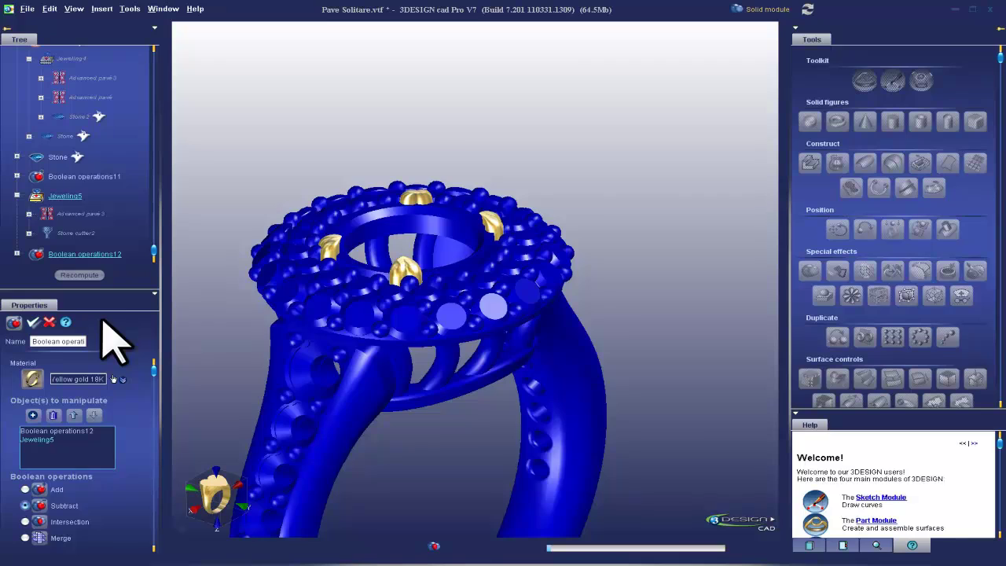
# Inspect the halo's cut seats and unite the centre stone's claws with the ring body using a Boolean Add
pyautogui.scroll(8, 715, 389)
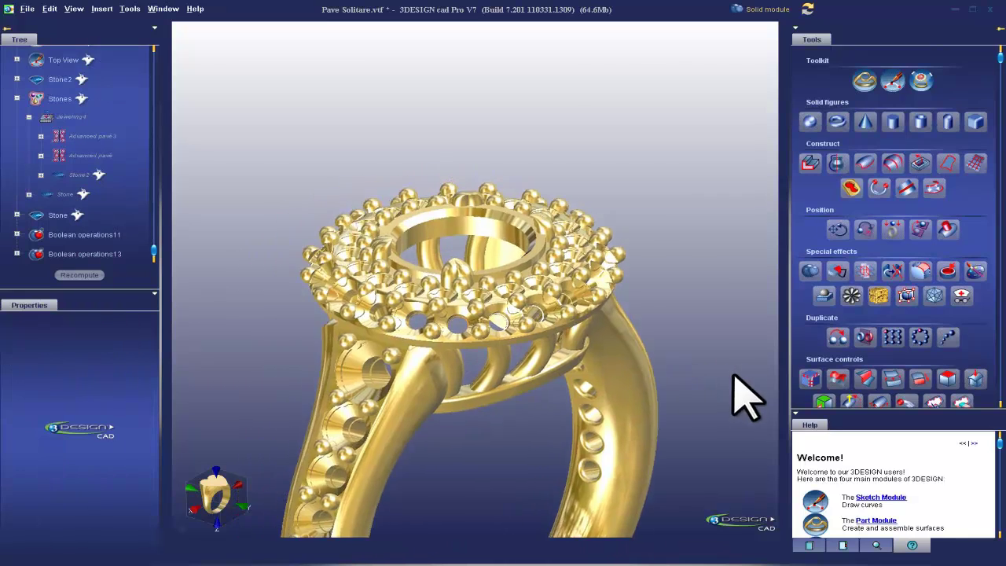
pyautogui.moveTo(491, 439); pyautogui.dragTo(469, 394, button='middle')
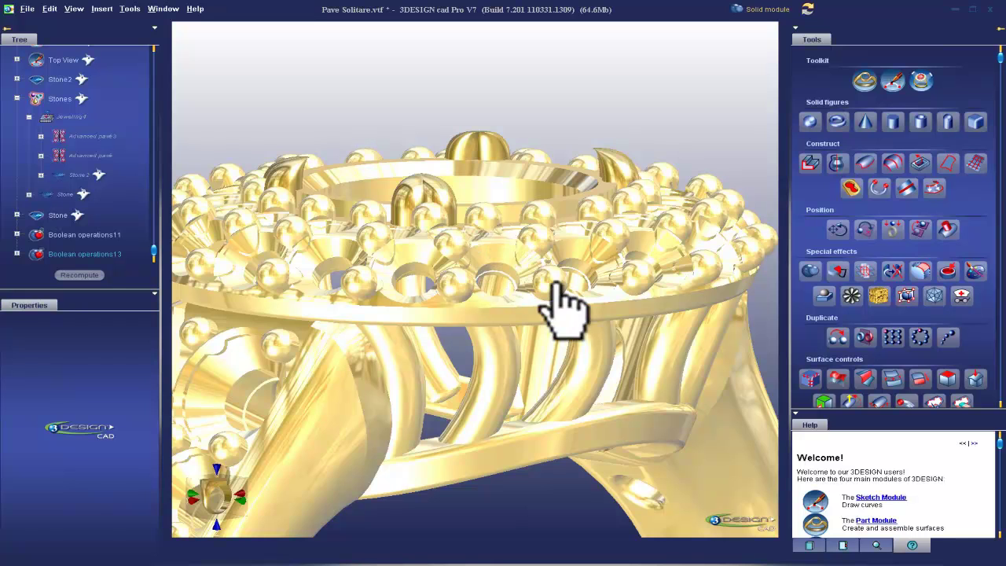
pyautogui.scroll(-6, 567, 307)
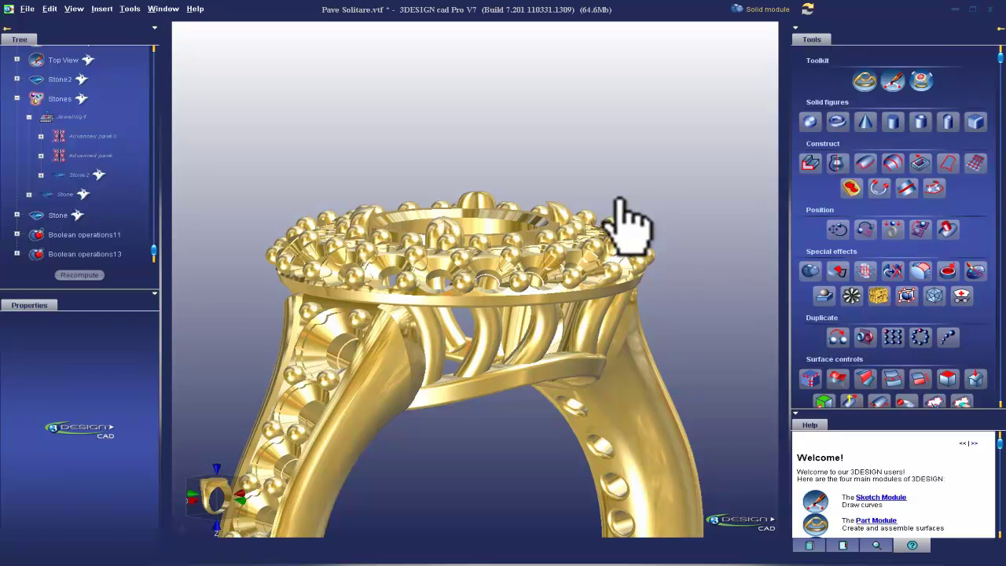
pyautogui.scroll(3, 545, 366)
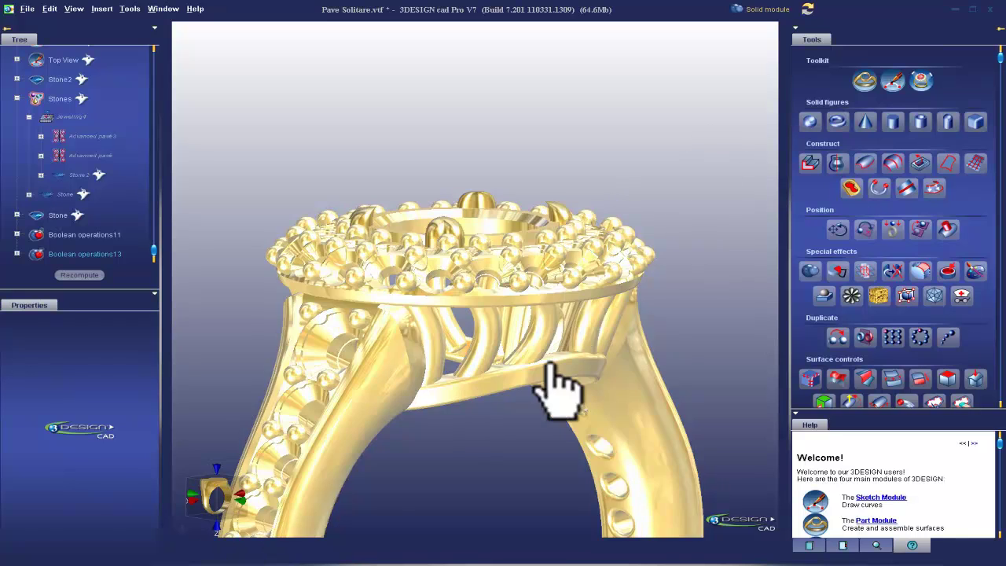
pyautogui.scroll(-3, 521, 366)
pyautogui.moveTo(494, 358); pyautogui.dragTo(405, 448, button='right')
pyautogui.moveTo(404, 451); pyautogui.dragTo(476, 292, button='middle')
pyautogui.click(477, 279)
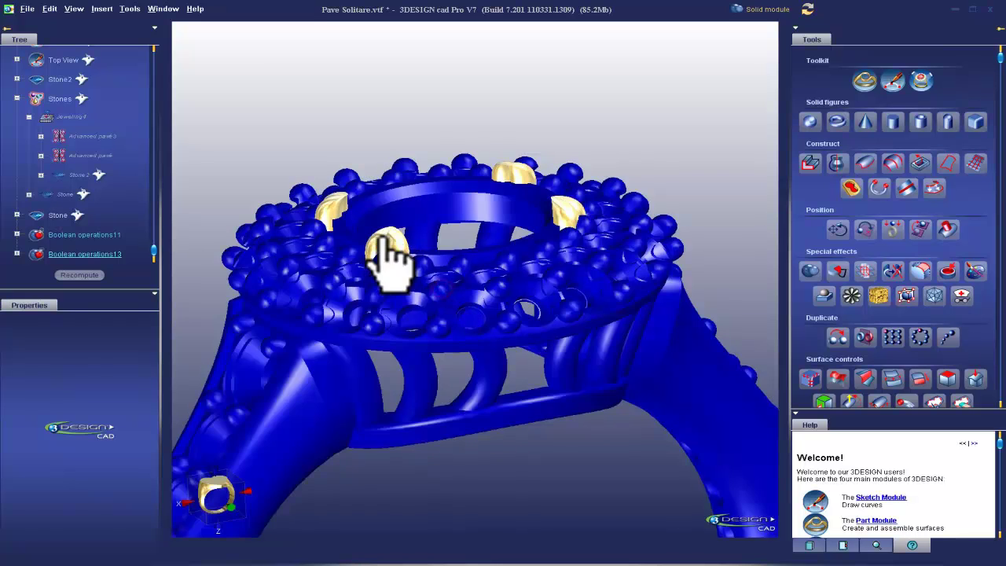
pyautogui.click(382, 236)
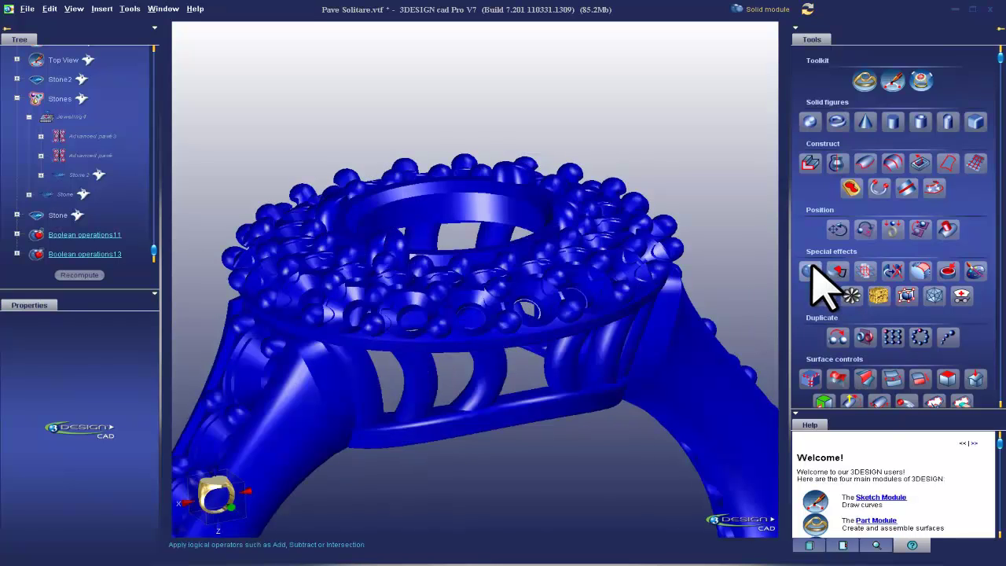
pyautogui.click(810, 268)
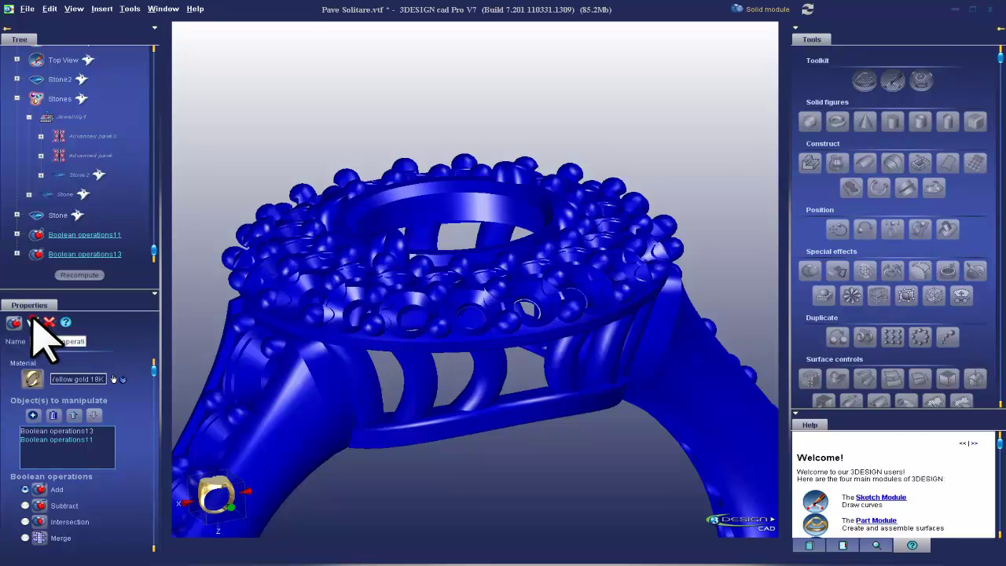
pyautogui.click(31, 322)
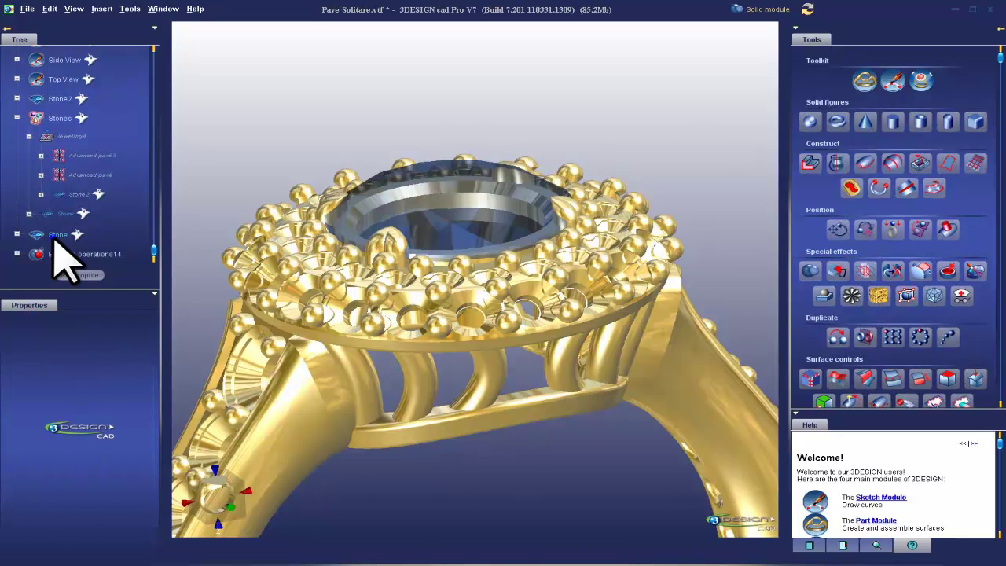
# Show the centre stone and start a stone cutter in the Jeweler's bench based on that existing stone
pyautogui.rightClick(54, 235)
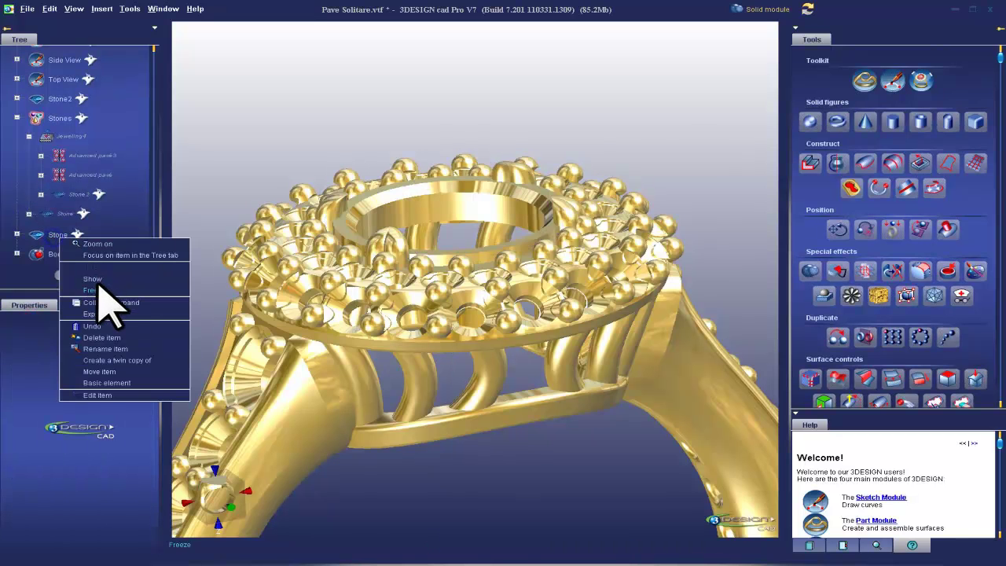
pyautogui.click(94, 278)
pyautogui.click(425, 251)
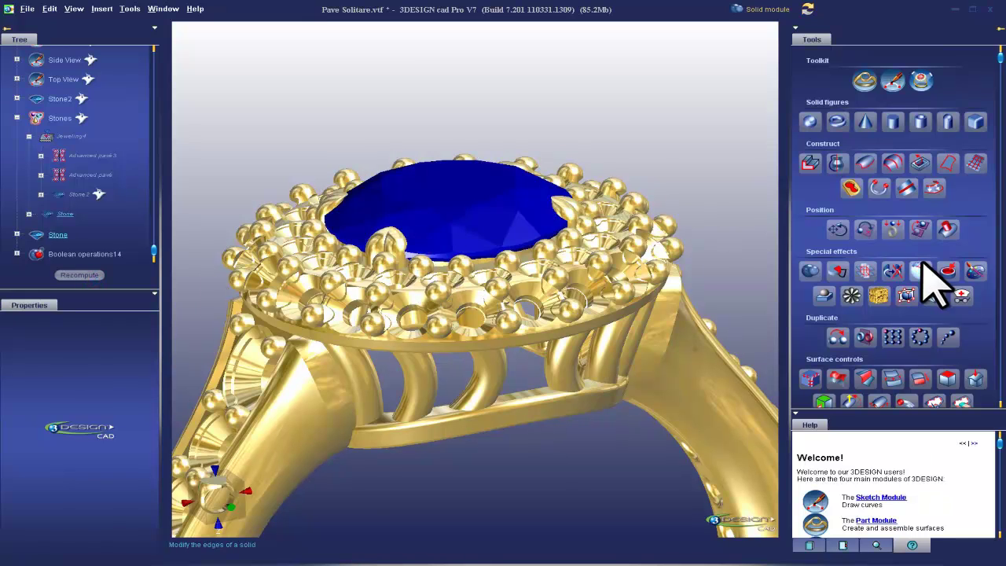
pyautogui.click(807, 9)
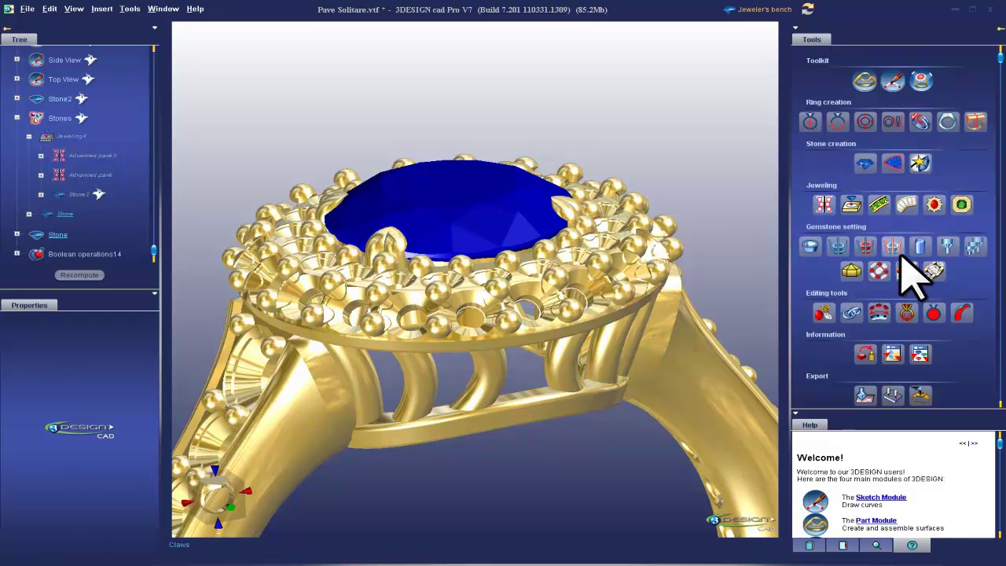
pyautogui.click(915, 259)
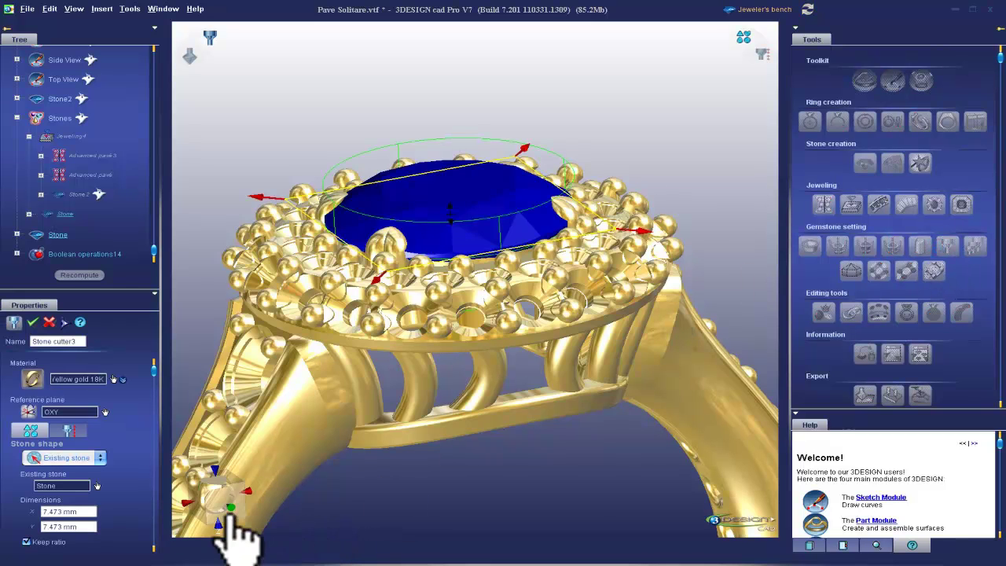
# In front view, give the centre cutter a top angle of about 57° and a seat angle of about 45.6°, extend its hole below the stone, and complete it
pyautogui.click(222, 503)
pyautogui.click(68, 429)
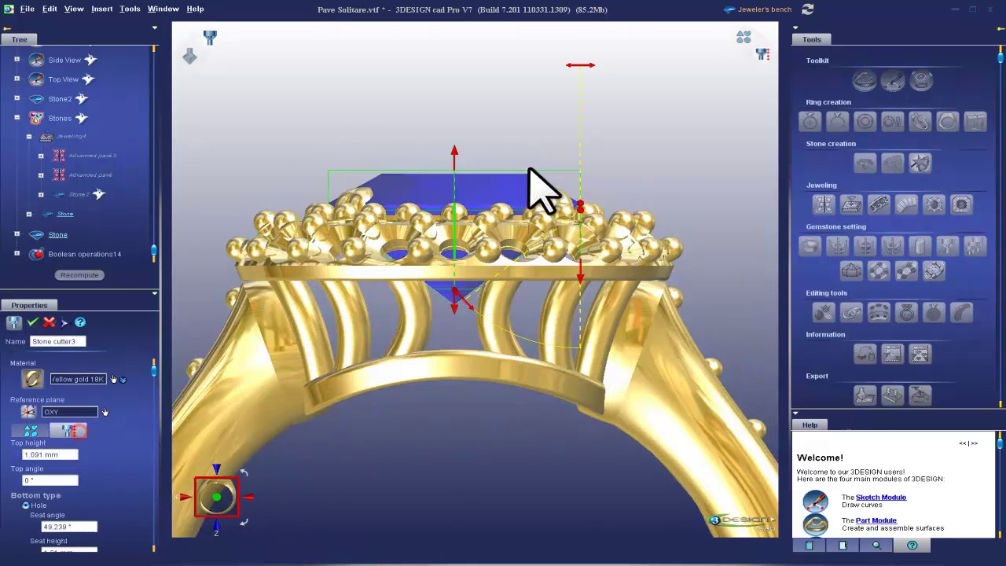
pyautogui.moveTo(578, 67); pyautogui.dragTo(404, 108)
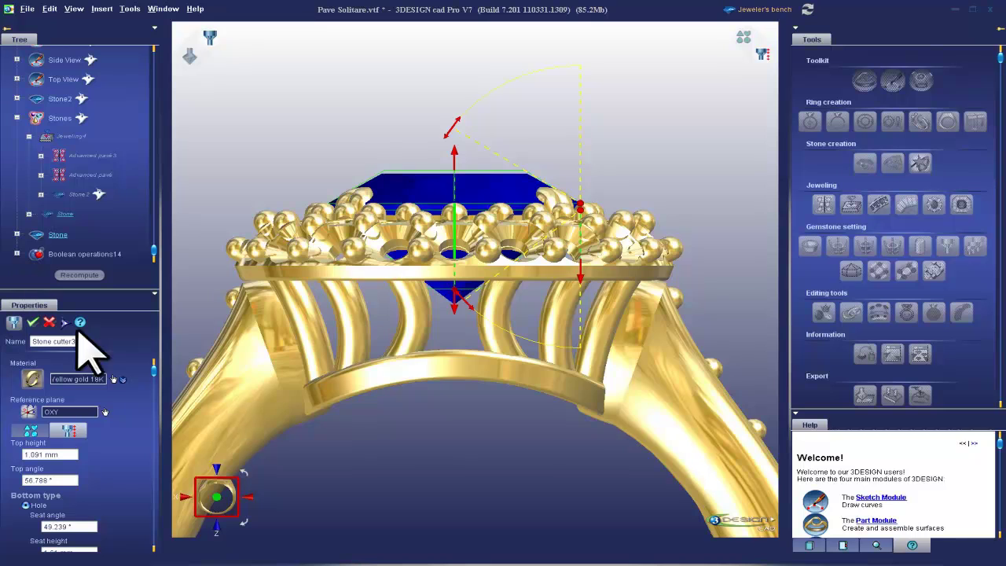
pyautogui.moveTo(455, 307); pyautogui.dragTo(478, 314)
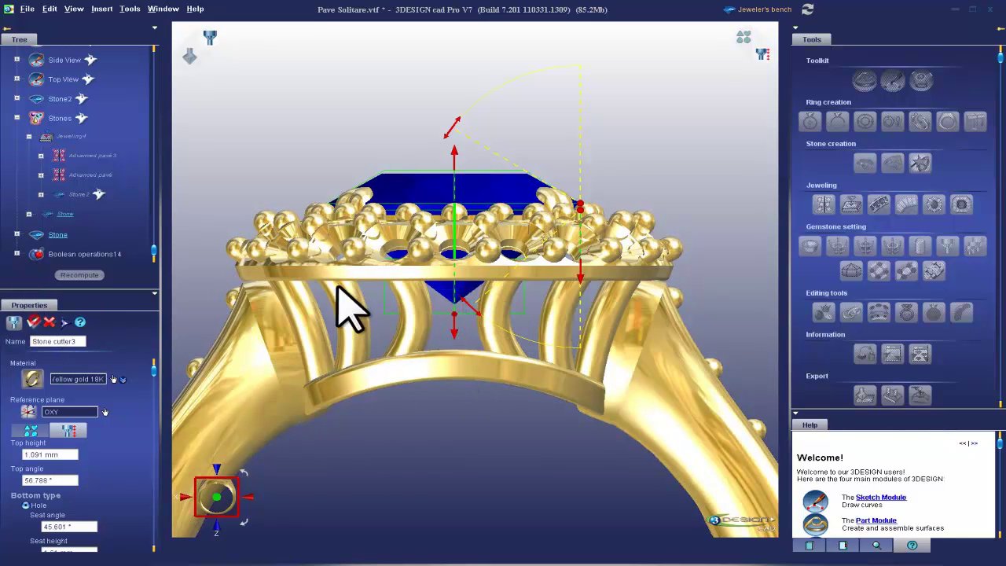
pyautogui.click(846, 205)
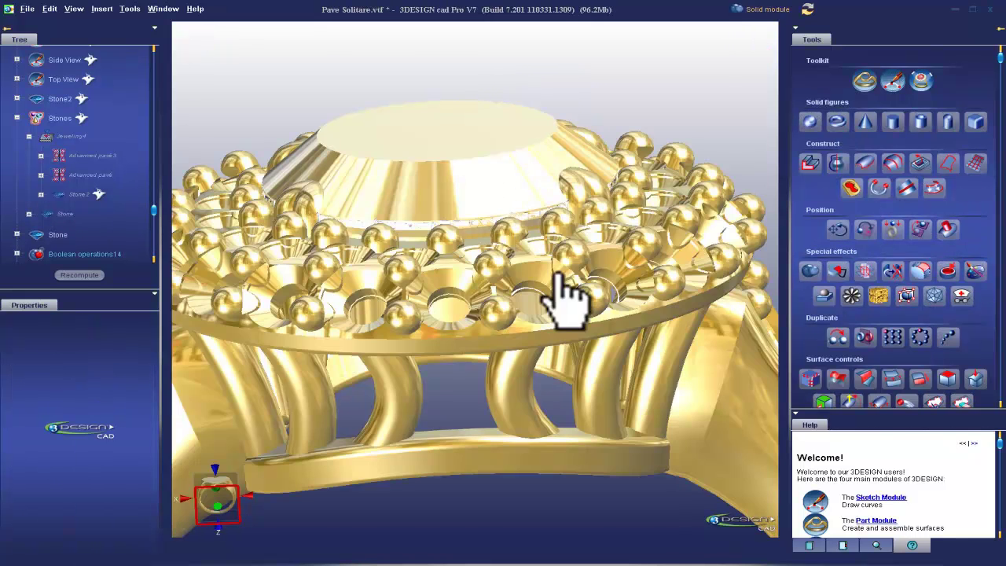
# Subtract the centre stone's cutter from the ring body with a Boolean operation
pyautogui.click(579, 263)
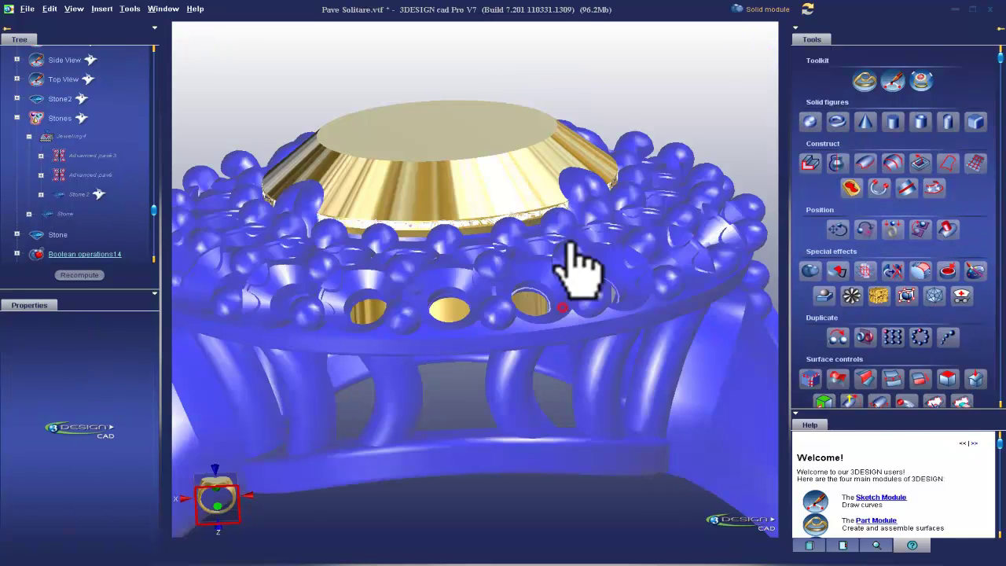
pyautogui.keyDown('ctrl'); pyautogui.click(535, 188); pyautogui.keyUp('ctrl')
pyautogui.click(810, 270)
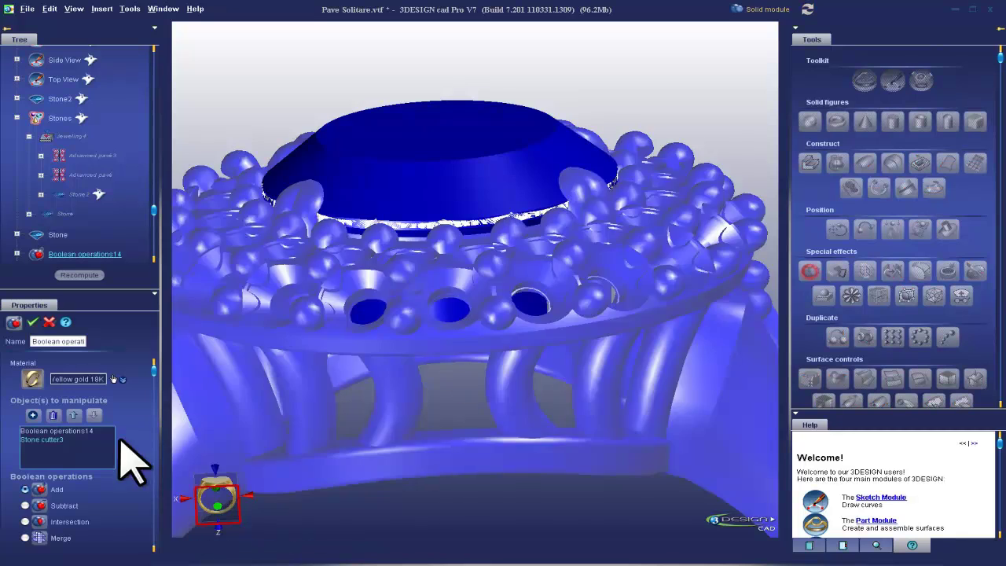
pyautogui.click(25, 506)
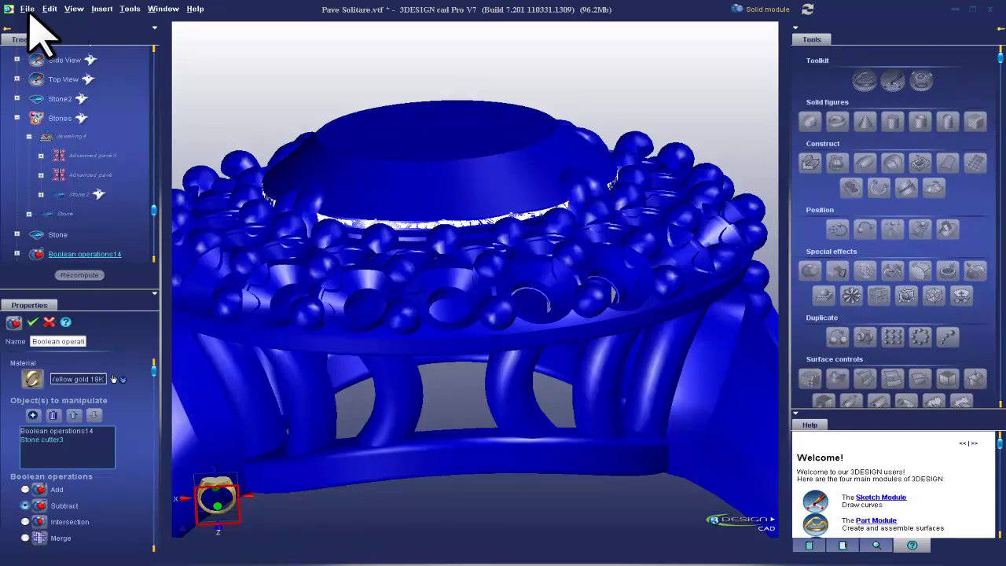
pyautogui.click(27, 10)
pyautogui.click(213, 96)
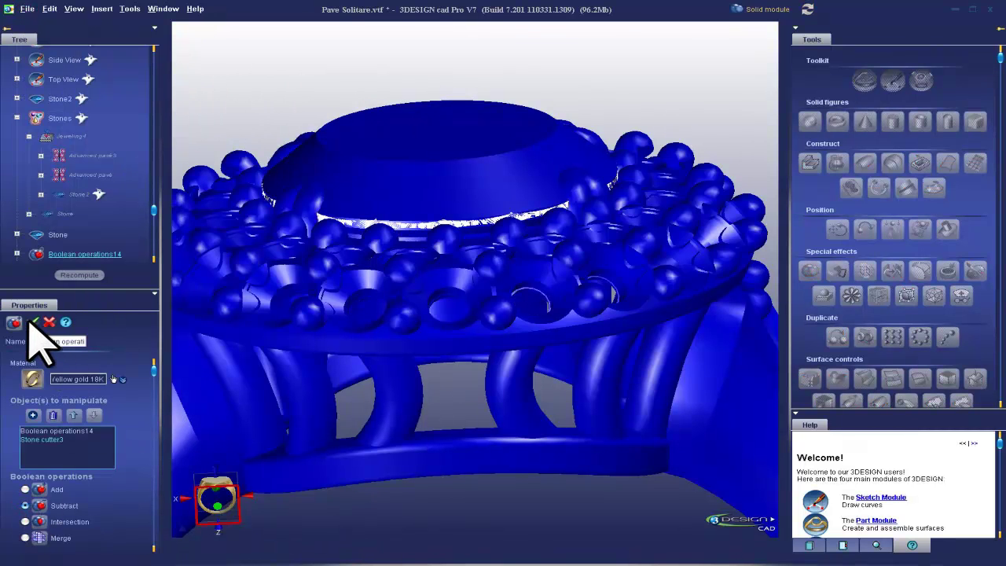
pyautogui.click(32, 322)
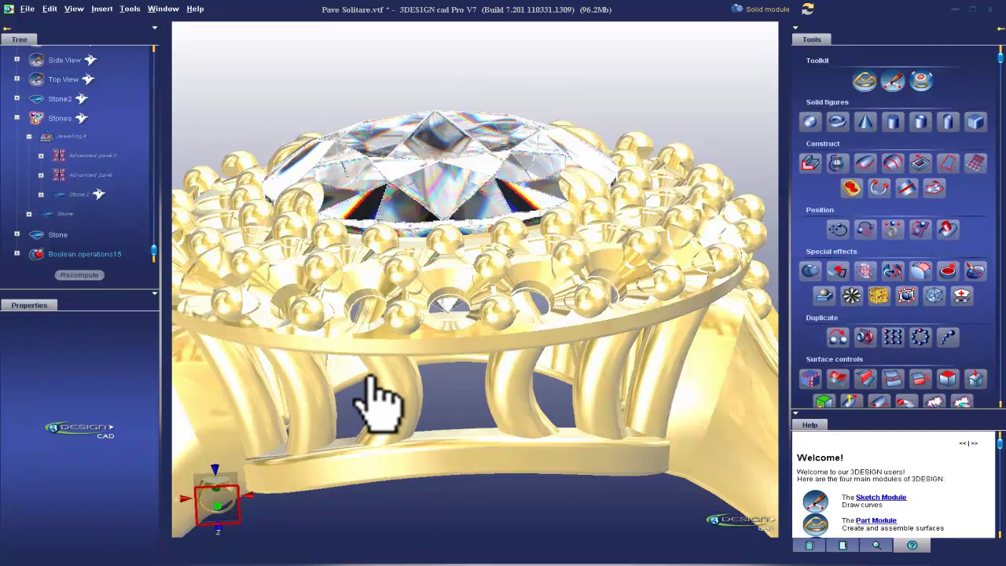
# Show the hidden Stones group so the halo and shank stones appear in the ring
pyautogui.scroll(-3, 372, 378)
pyautogui.click(16, 118)
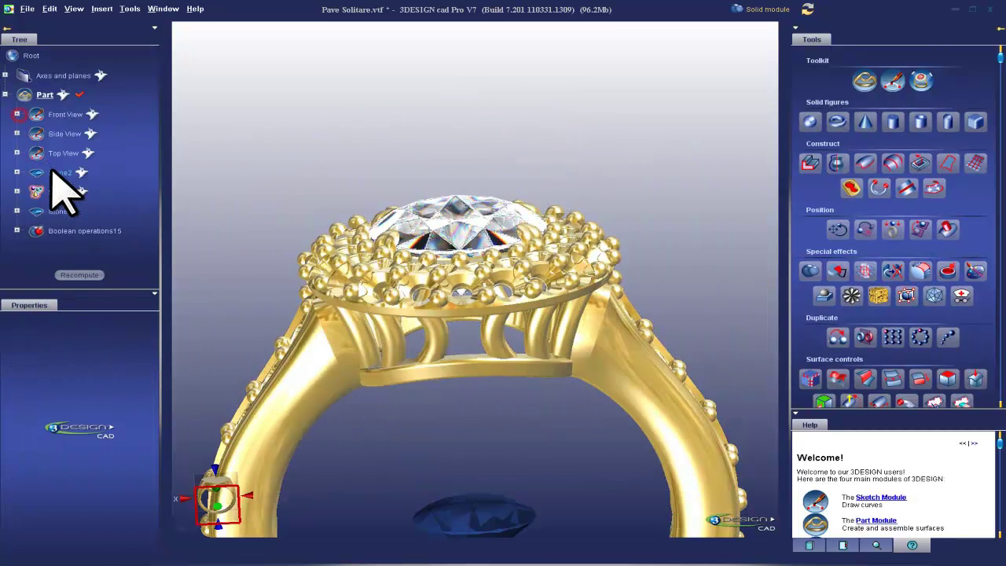
pyautogui.rightClick(59, 190)
pyautogui.click(102, 228)
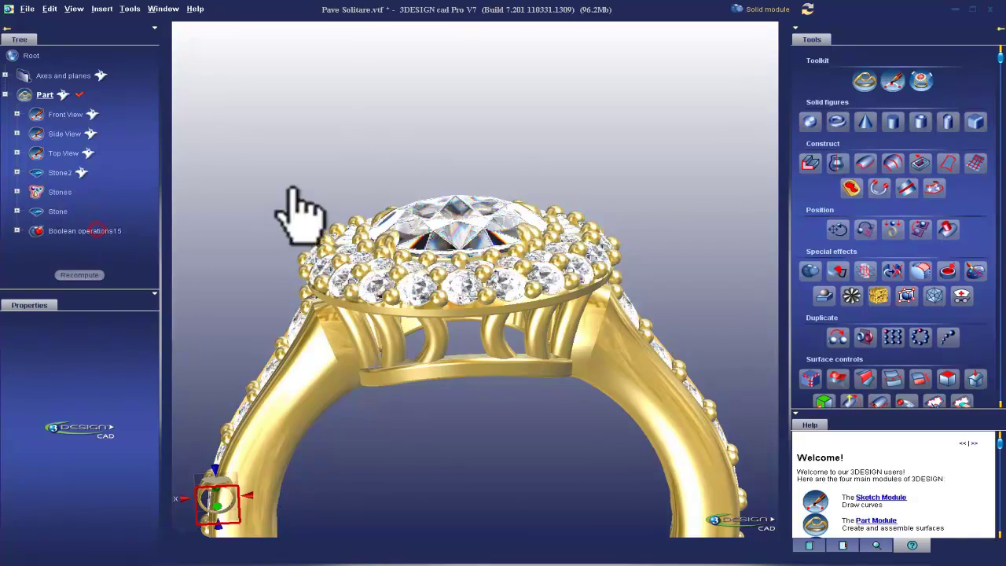
pyautogui.moveTo(299, 213); pyautogui.dragTo(613, 308)
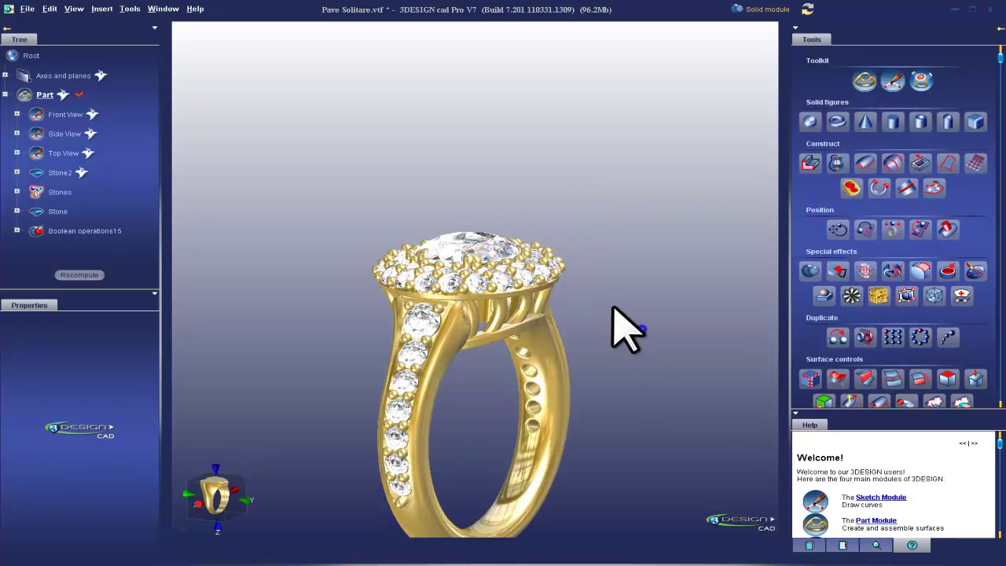
# Group the ring body and the Stones group under the name Render Ring
pyautogui.click(417, 389)
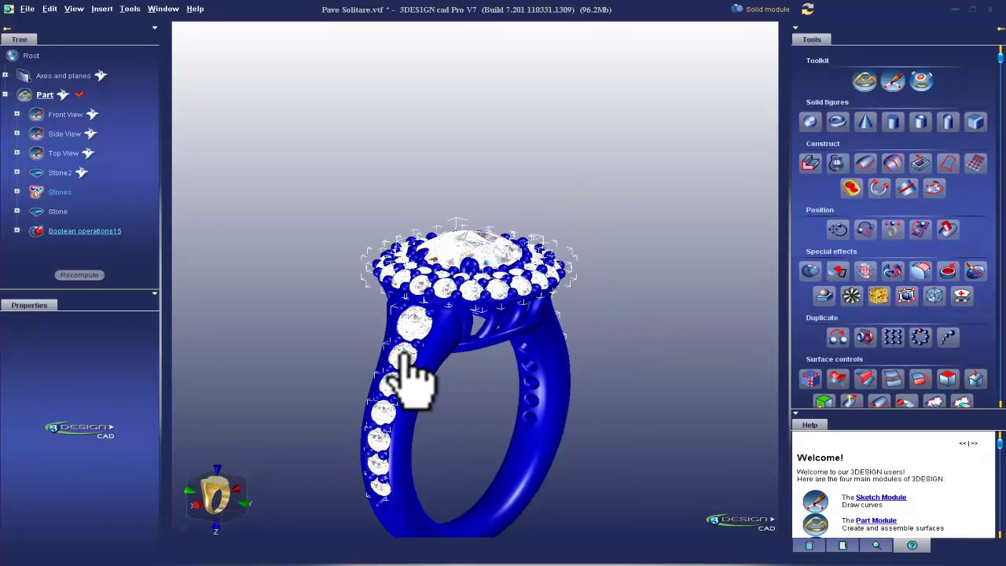
pyautogui.click(399, 354)
pyautogui.moveTo(654, 389); pyautogui.dragTo(846, 307)
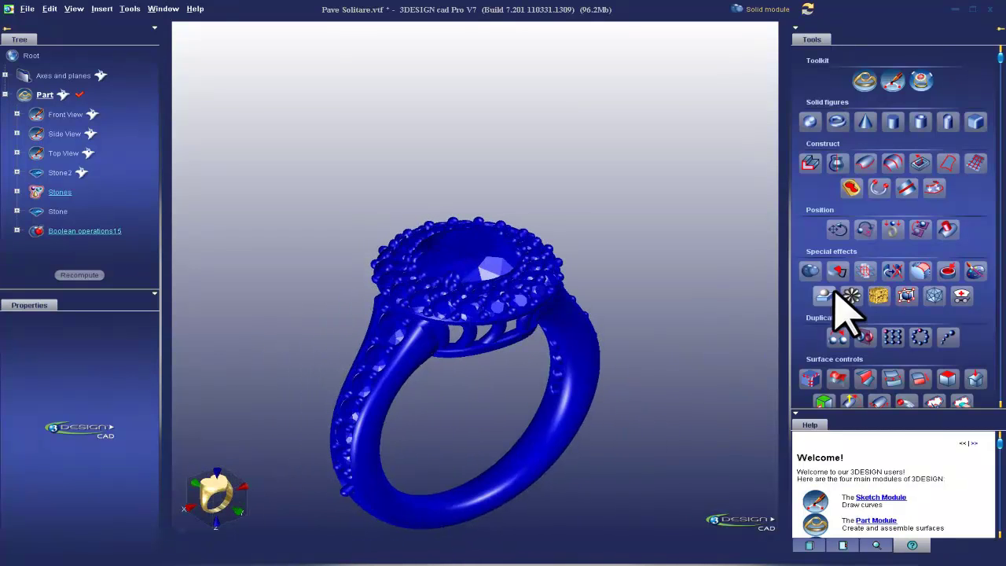
pyautogui.click(858, 417)
pyautogui.scroll(-3, 868, 464)
pyautogui.scroll(-2, 870, 475)
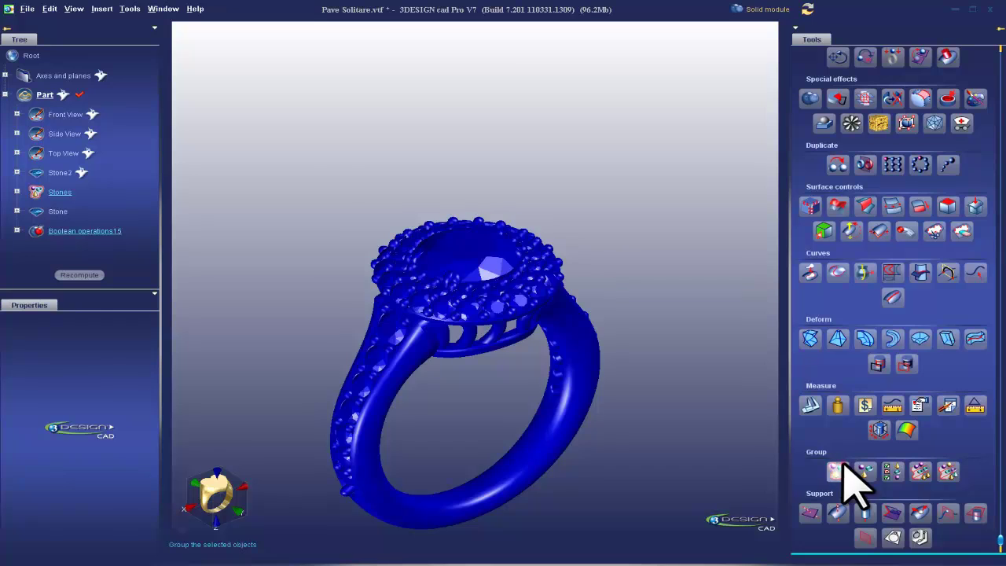
pyautogui.click(837, 471)
pyautogui.doubleClick(60, 341)
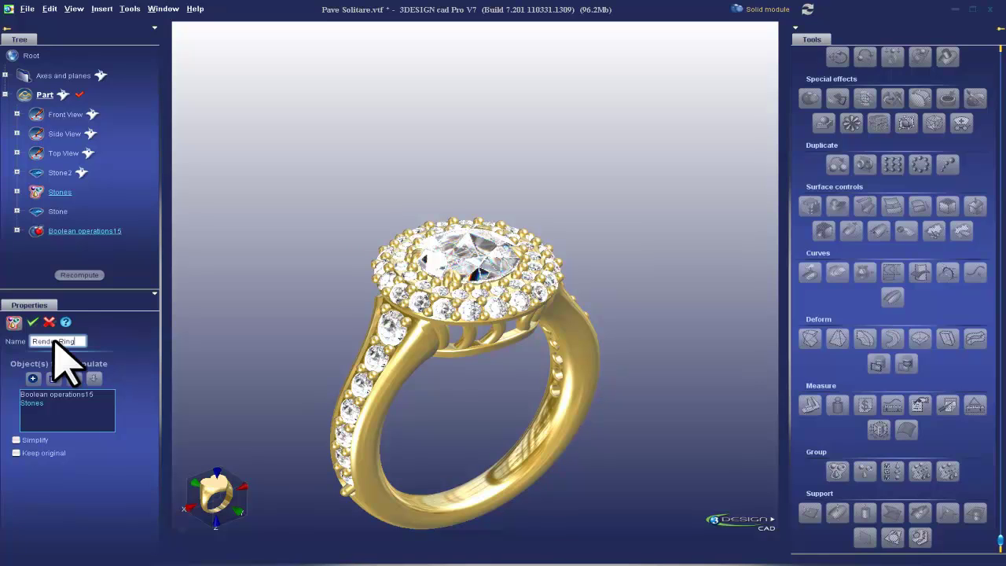
pyautogui.press('Return')
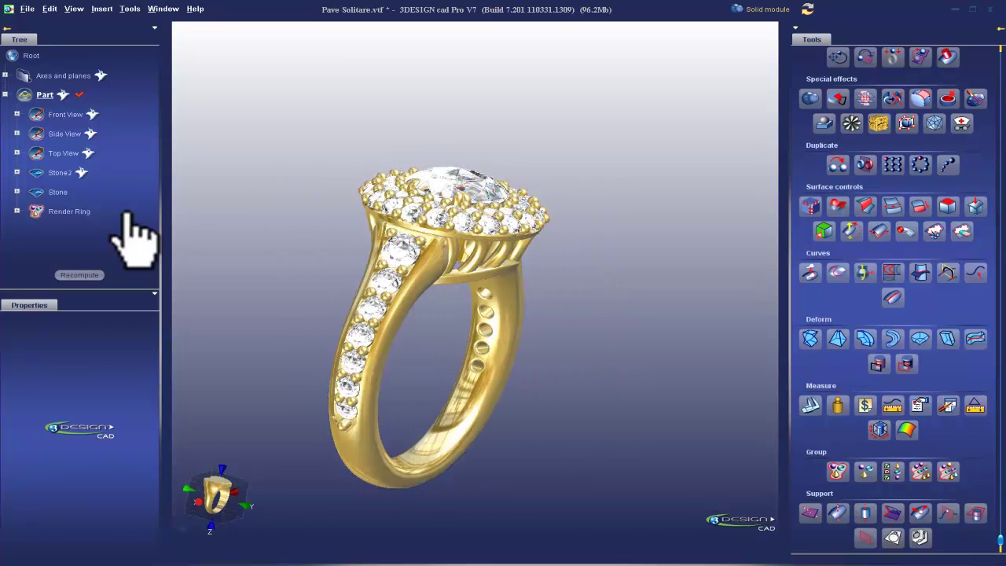
# Edit the Render Ring group and add the centre stone to its objects
pyautogui.click(435, 234)
pyautogui.moveTo(675, 348); pyautogui.dragTo(483, 222, button='right')
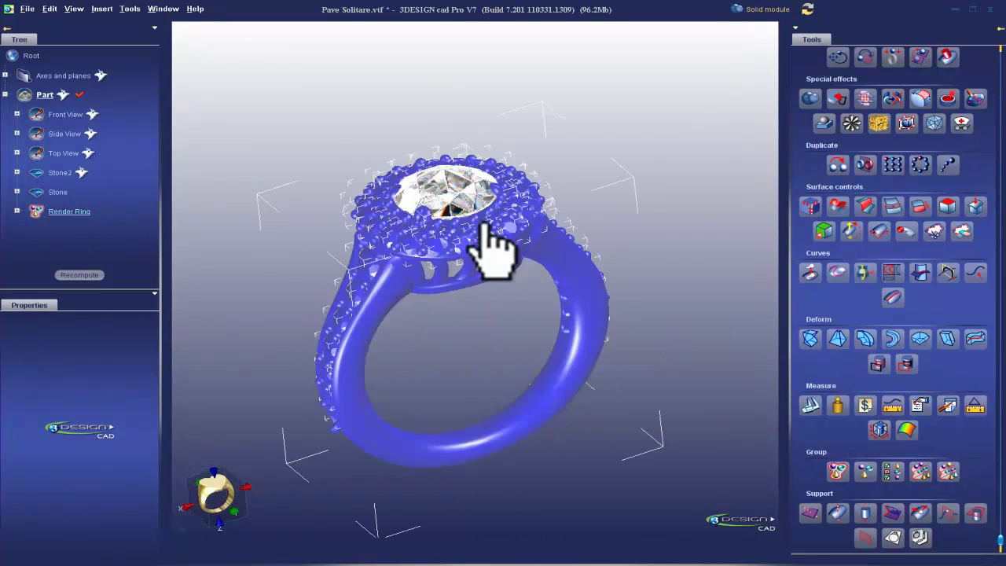
pyautogui.doubleClick(436, 256)
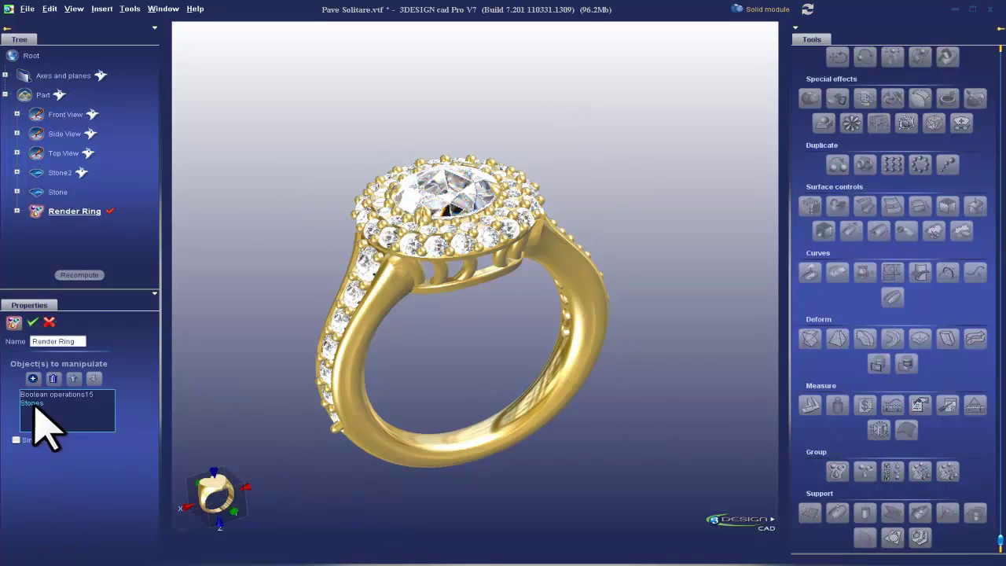
pyautogui.click(31, 381)
pyautogui.click(436, 199)
pyautogui.click(33, 322)
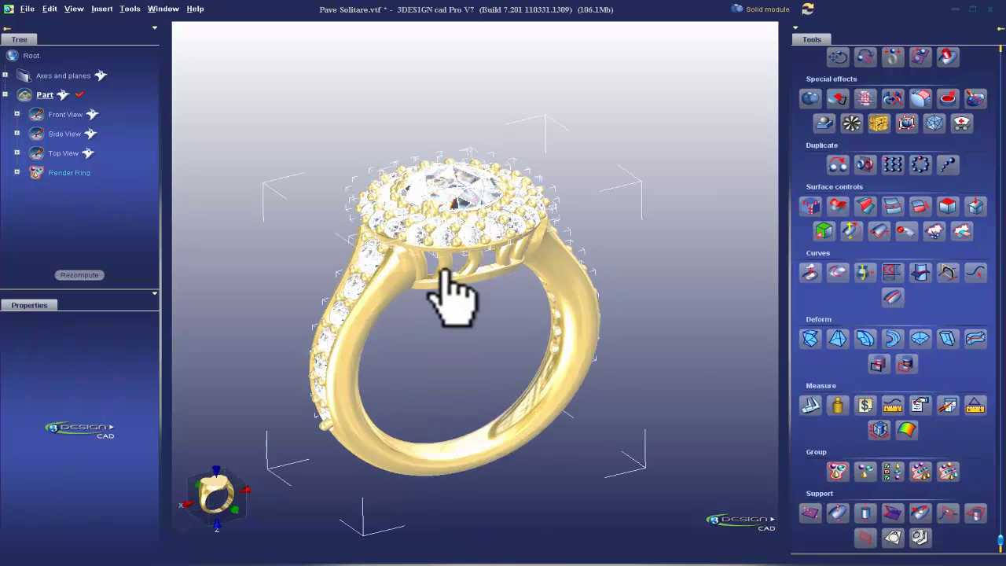
# Export the Render Ring group to the symbols folder as a Symbols (*.smb) file named Pave Solitaire
pyautogui.click(448, 289)
pyautogui.rightClick(450, 270)
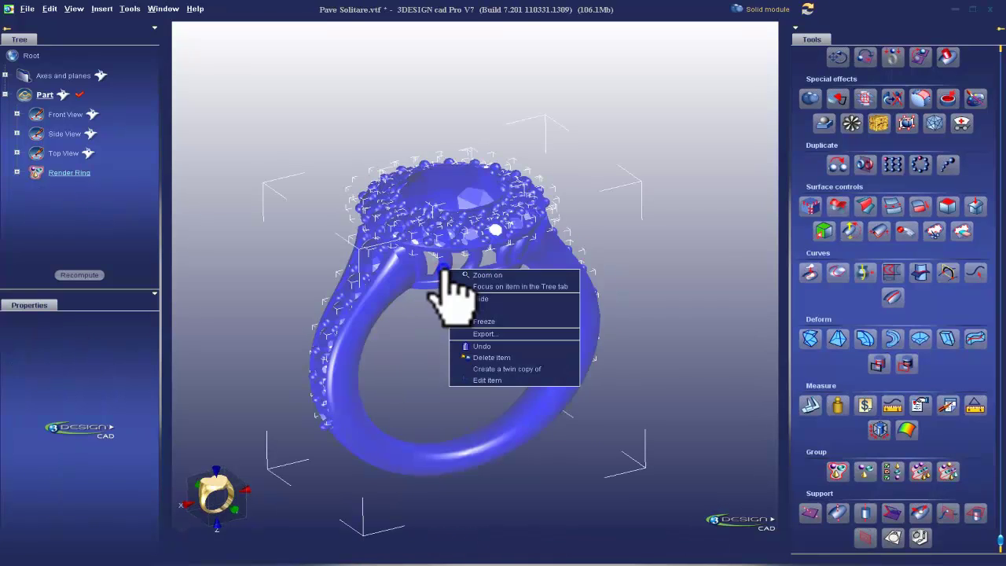
pyautogui.click(481, 336)
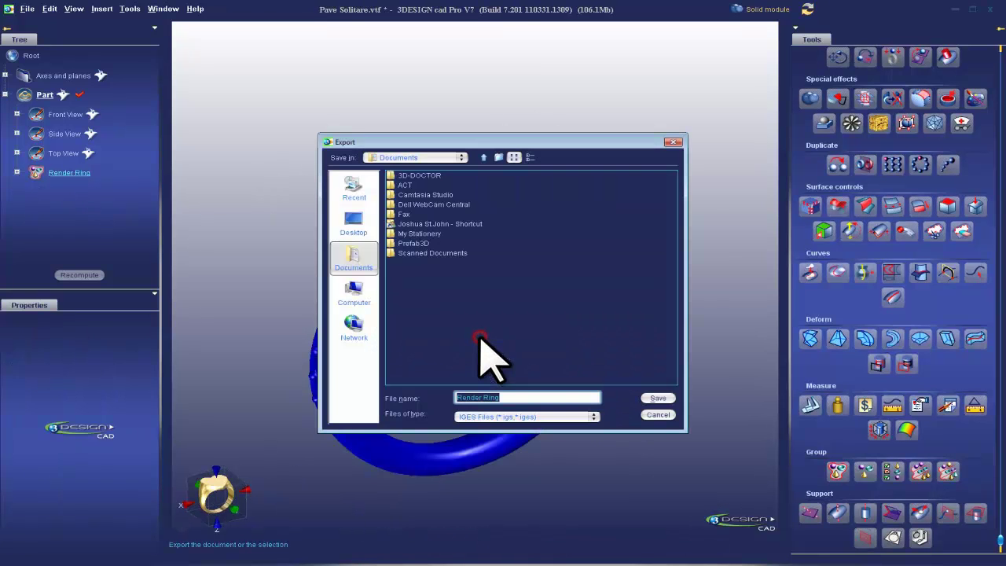
pyautogui.click(485, 418)
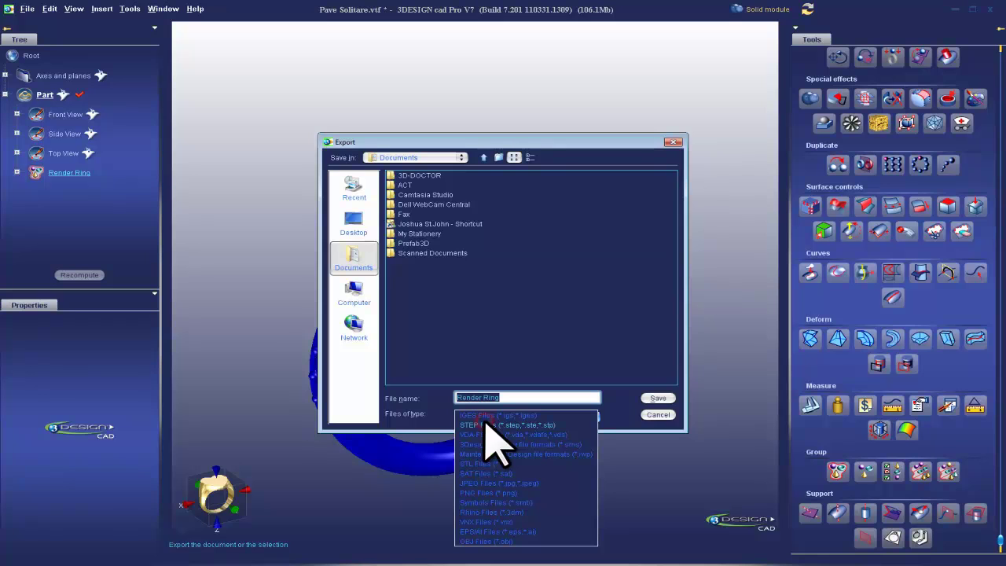
pyautogui.click(505, 502)
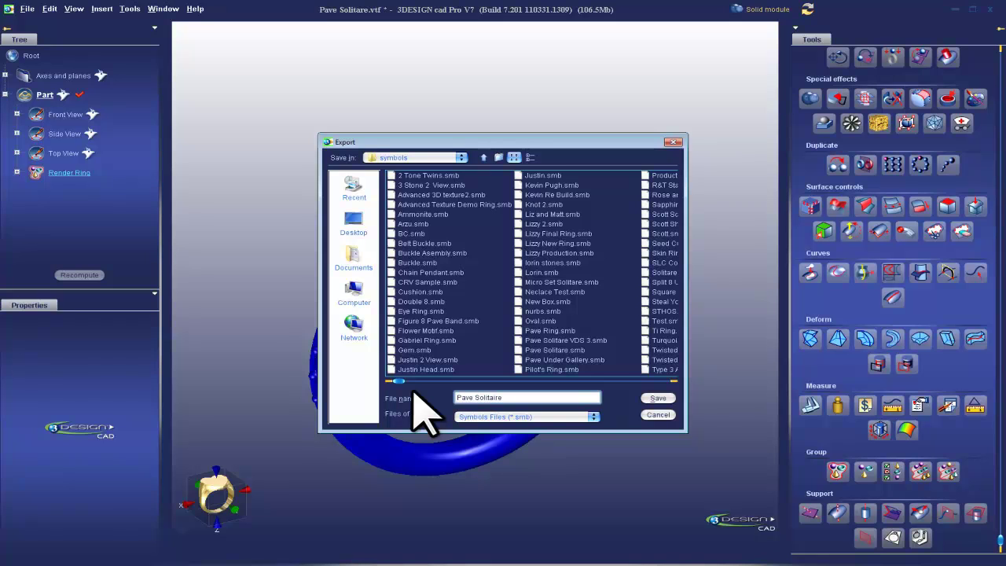
pyautogui.press('Return')
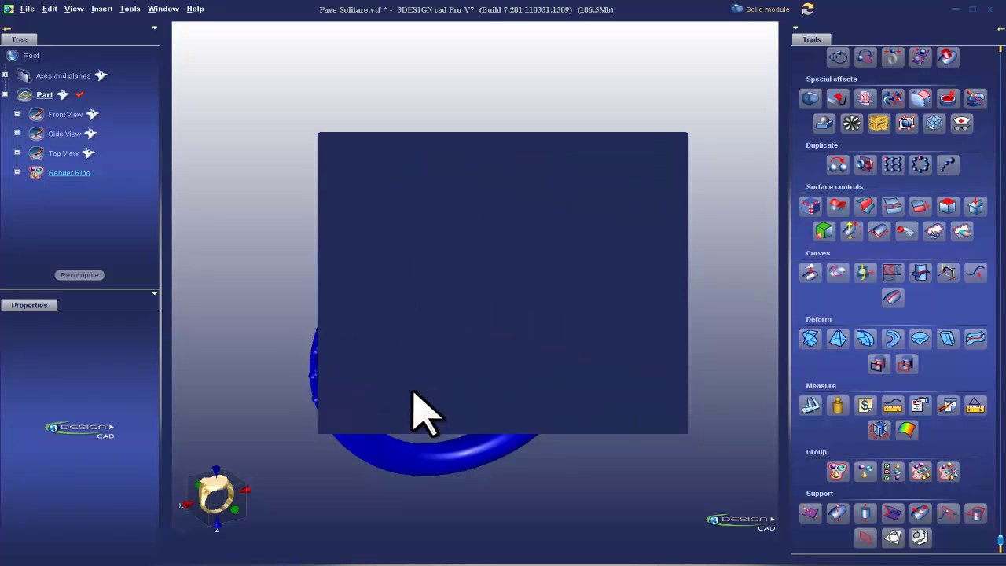
# Frame the ring in the symbol's preview snapshot and complete the export
pyautogui.scroll(-3, 438, 297)
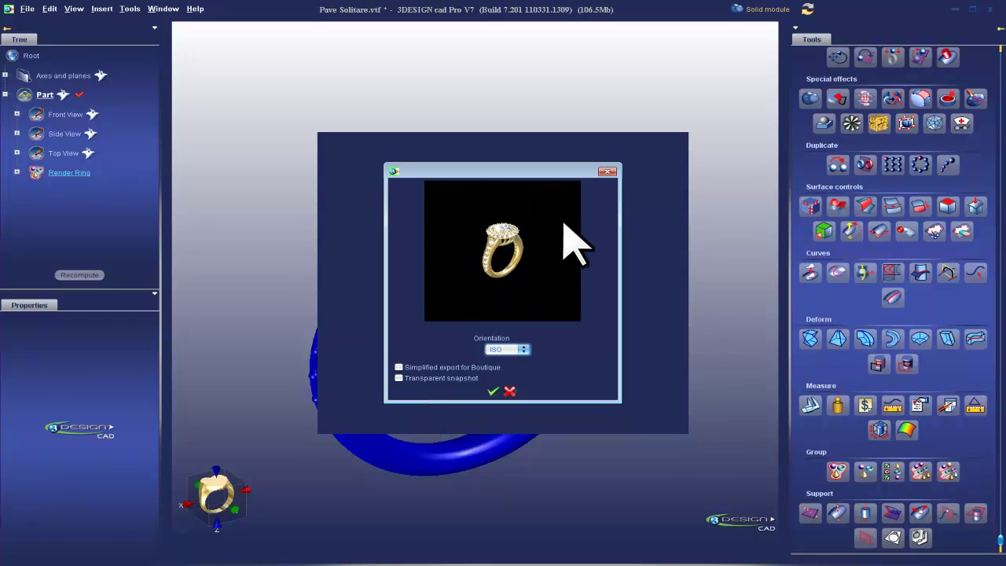
pyautogui.scroll(3, 555, 227)
pyautogui.moveTo(528, 314); pyautogui.dragTo(568, 300, button='middle')
pyautogui.moveTo(568, 297); pyautogui.dragTo(536, 279)
pyautogui.click(493, 389)
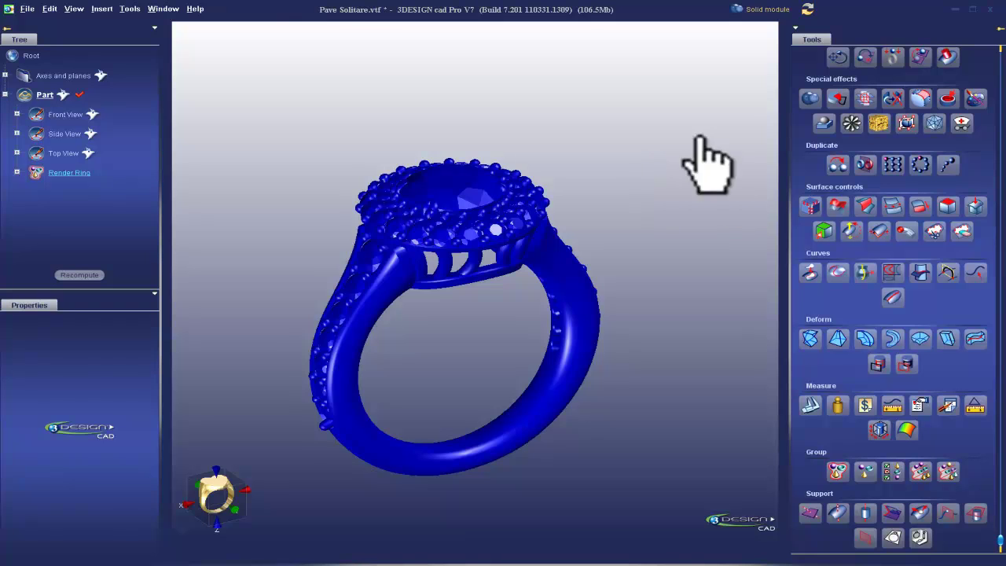
# Open the New Render Lab.vtf file from the Desktop
pyautogui.click(26, 9)
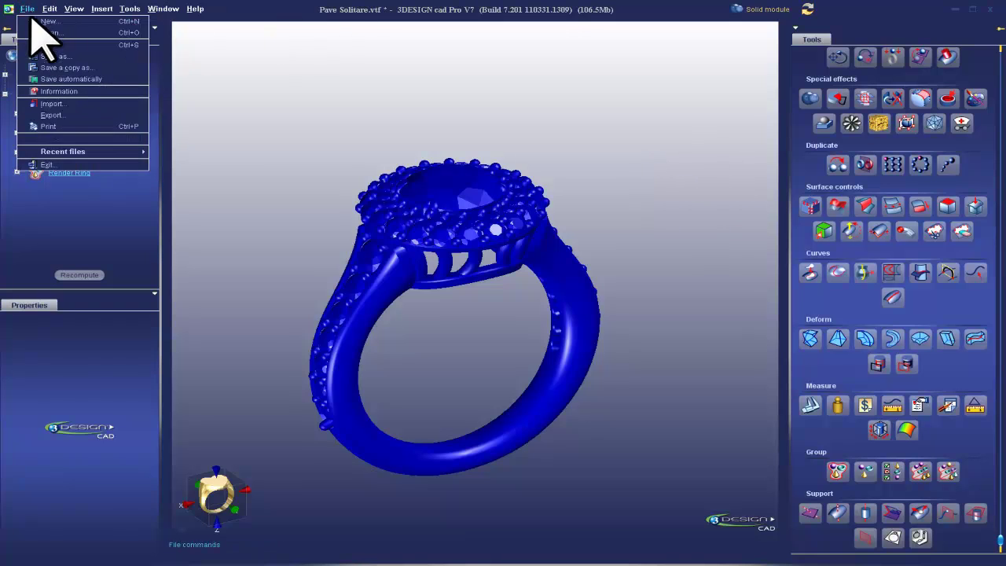
pyautogui.click(46, 32)
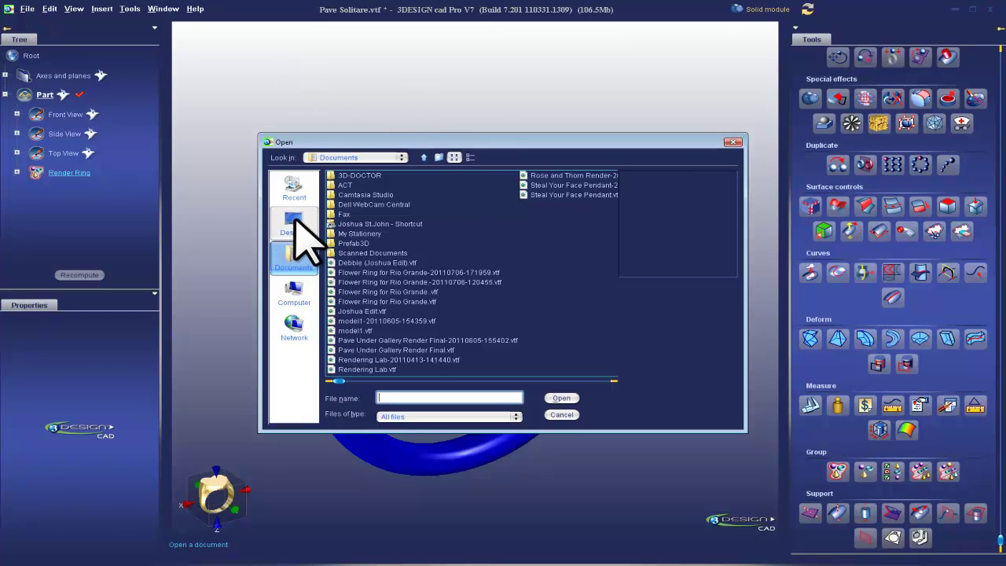
pyautogui.click(293, 224)
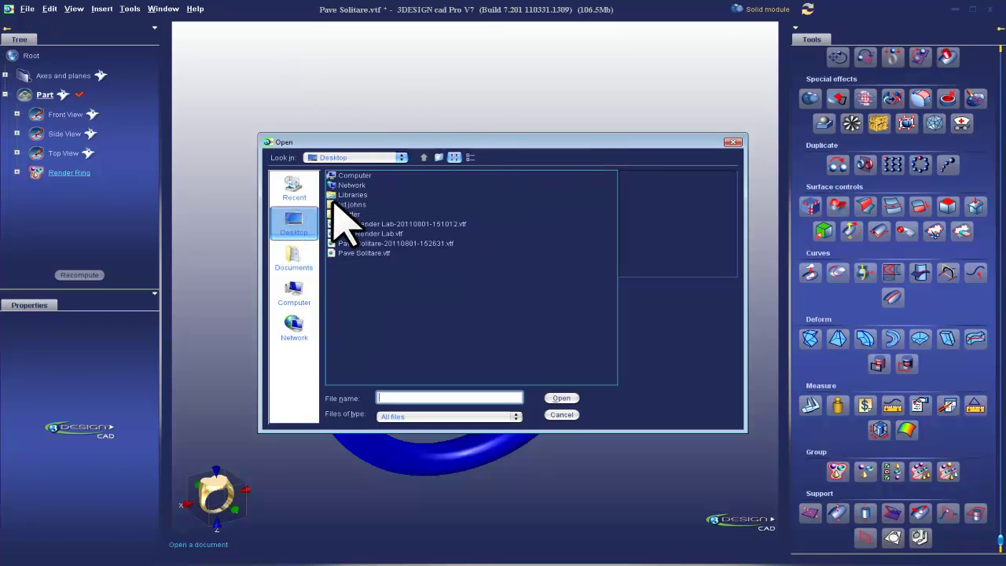
pyautogui.click(352, 235)
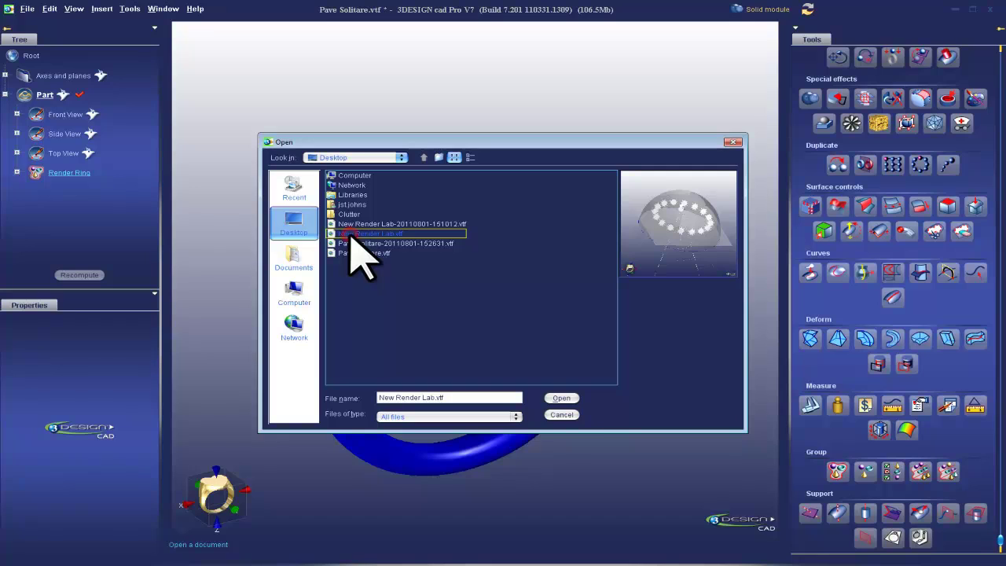
pyautogui.click(561, 398)
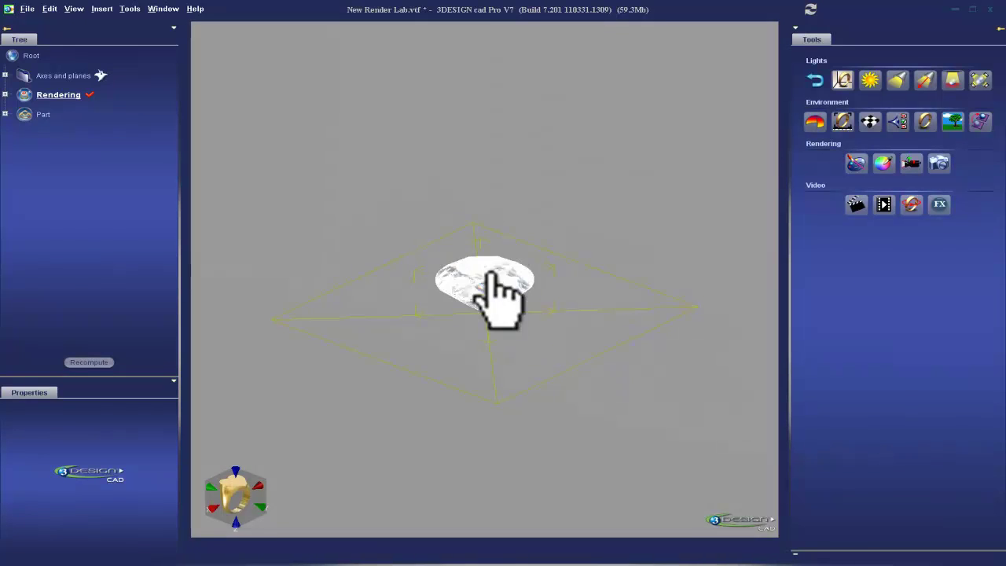
# Make the render lab's Part the active element instead of Rendering
pyautogui.moveTo(314, 262); pyautogui.dragTo(554, 284, button='right')
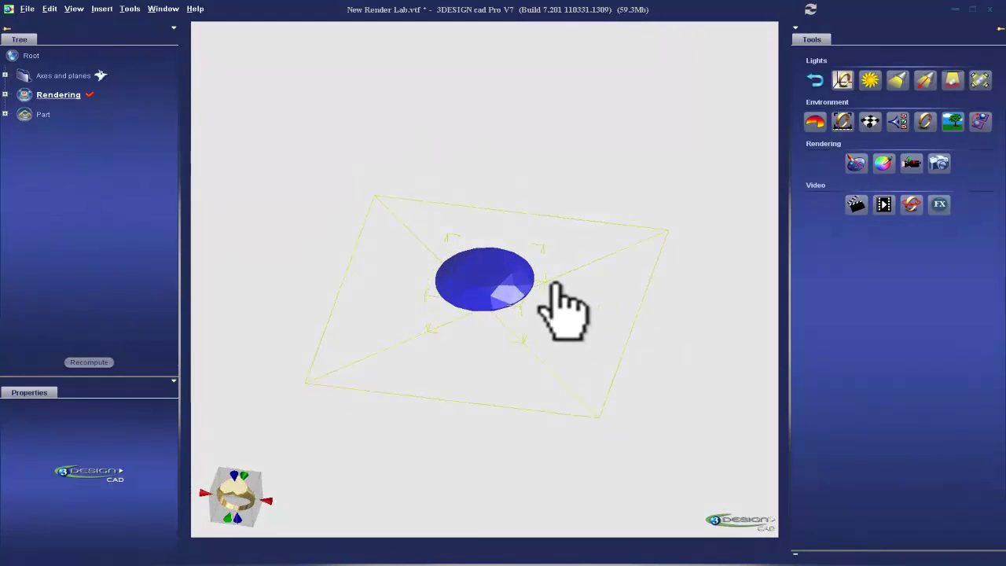
pyautogui.click(498, 283)
pyautogui.moveTo(601, 345); pyautogui.dragTo(555, 411, button='middle')
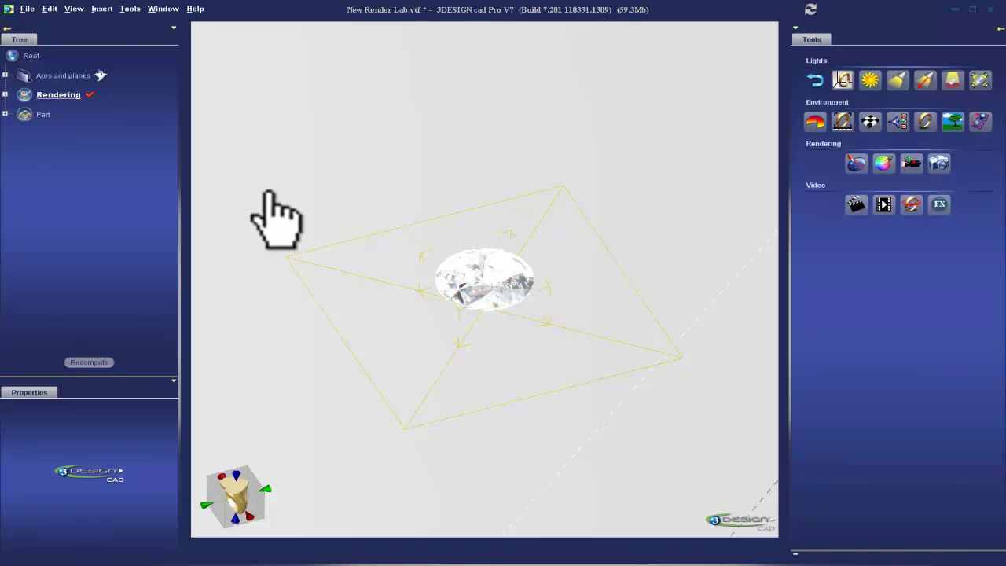
pyautogui.scroll(-2, 366, 315)
pyautogui.scroll(3, 375, 346)
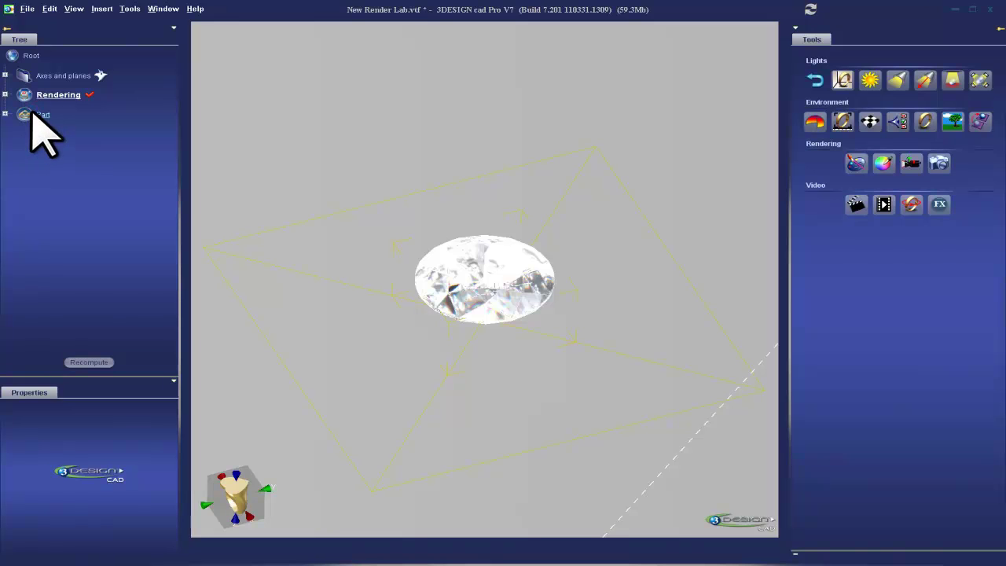
pyautogui.doubleClick(35, 115)
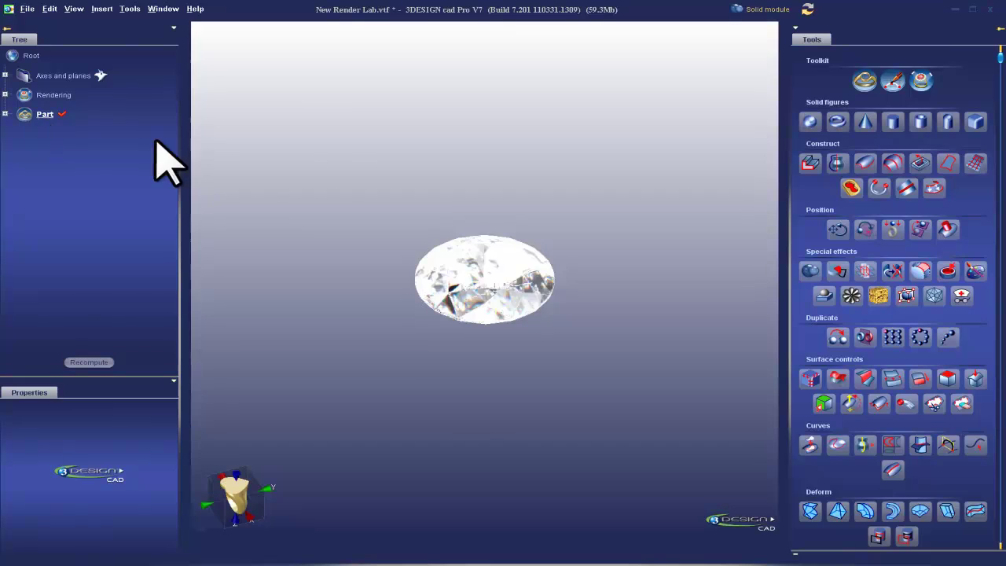
pyautogui.scroll(-3, 475, 399)
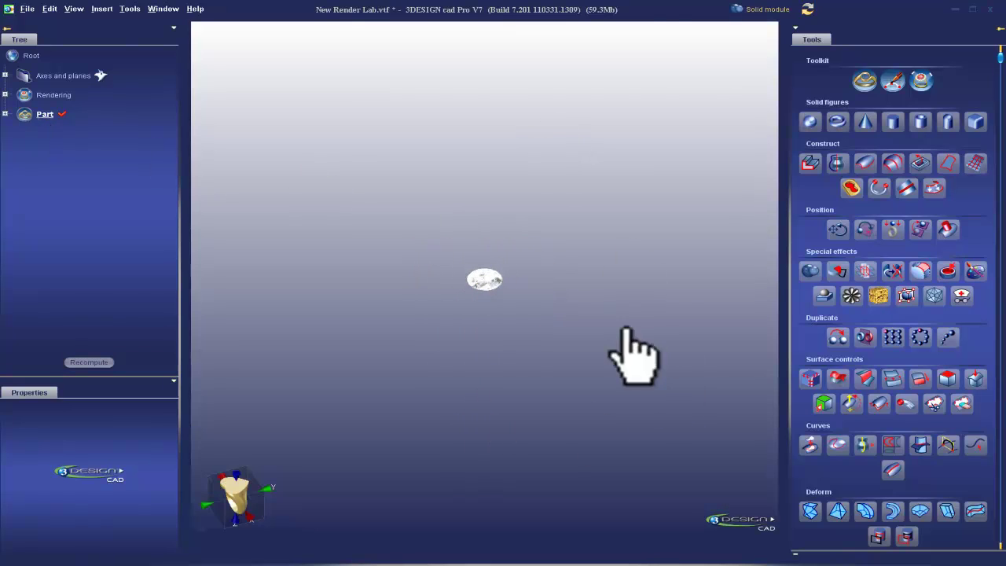
pyautogui.moveTo(626, 328); pyautogui.dragTo(422, 409, button='middle')
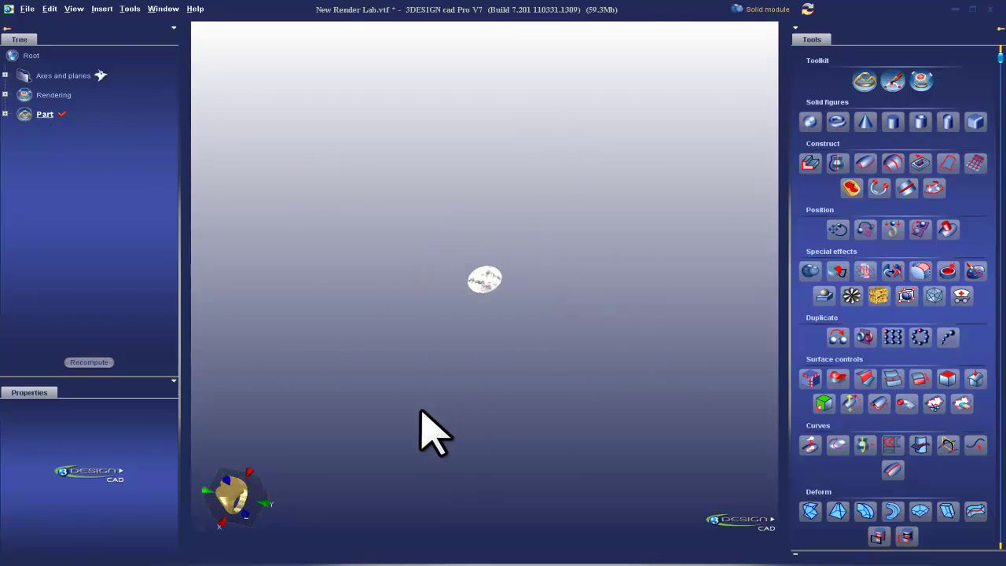
# Refresh the symbol library and import the Pave Solitaire symbol into the part at its default position and scale
pyautogui.click(477, 544)
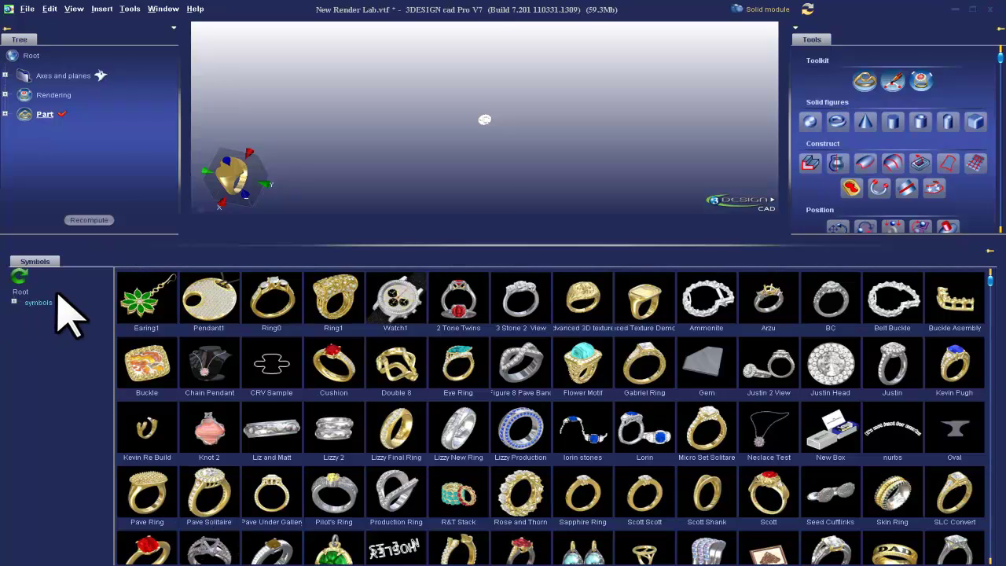
pyautogui.click(19, 275)
pyautogui.moveTo(533, 267); pyautogui.dragTo(528, 246)
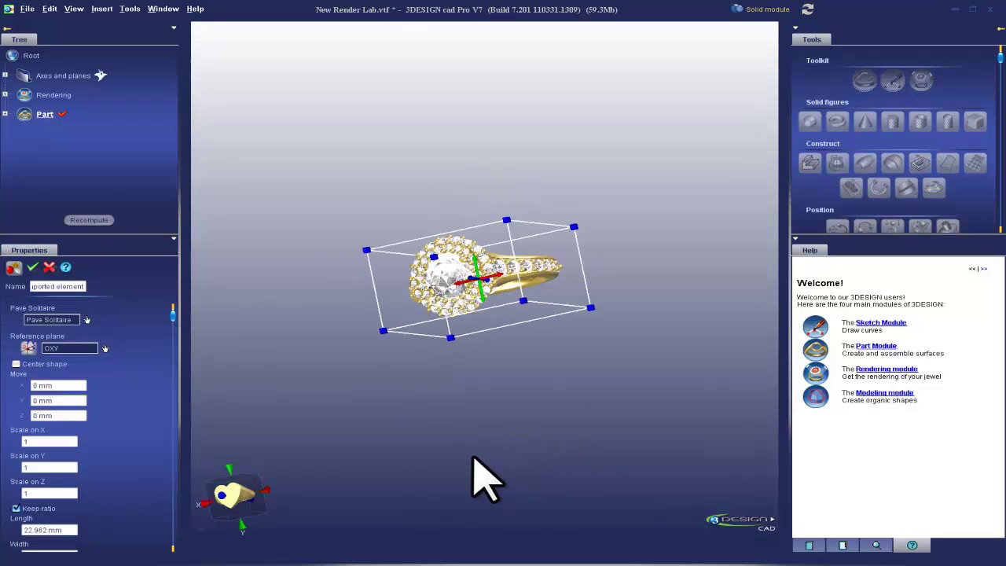
pyautogui.moveTo(472, 458); pyautogui.dragTo(606, 254, button='middle')
pyautogui.scroll(4, 385, 279)
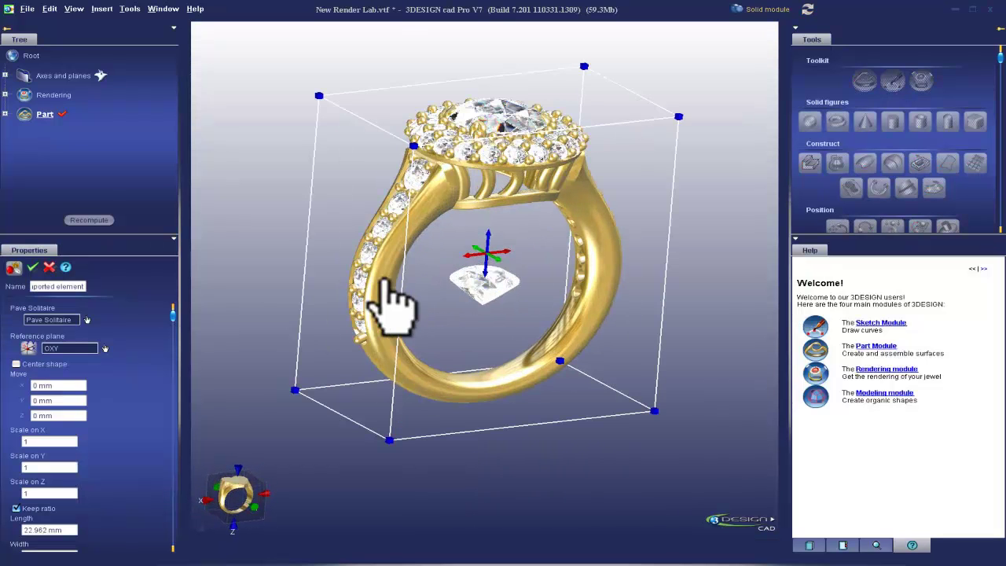
pyautogui.moveTo(461, 268); pyautogui.dragTo(463, 319, button='middle')
pyautogui.moveTo(346, 301); pyautogui.dragTo(440, 330, button='right')
pyautogui.moveTo(439, 332); pyautogui.dragTo(411, 345, button='middle')
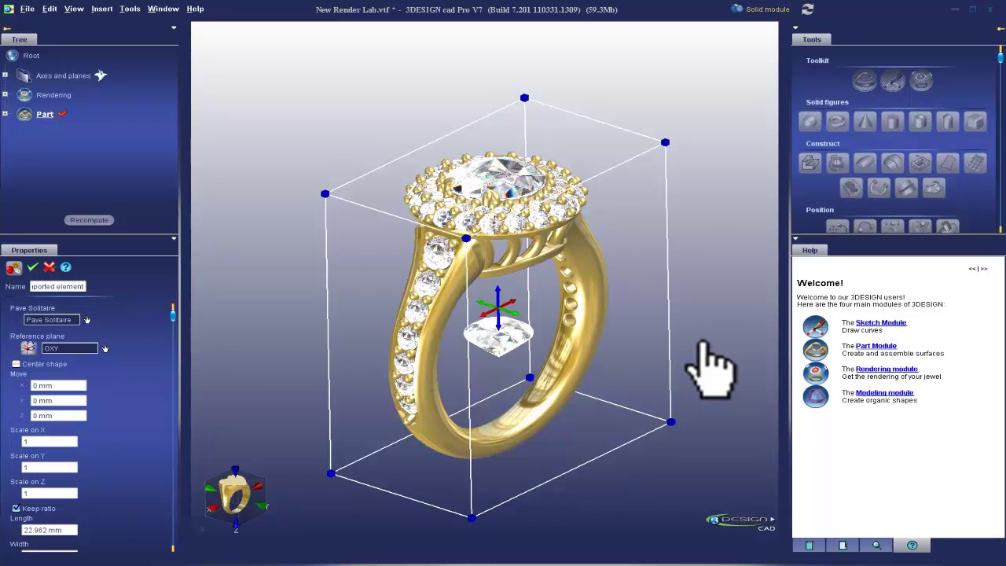
pyautogui.moveTo(714, 359); pyautogui.dragTo(561, 405, button='middle')
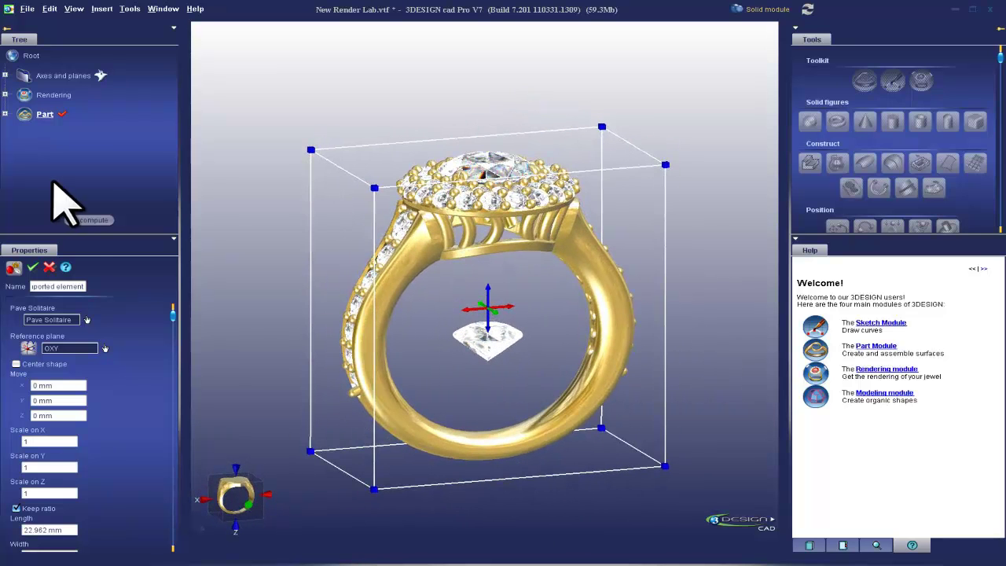
pyautogui.click(32, 267)
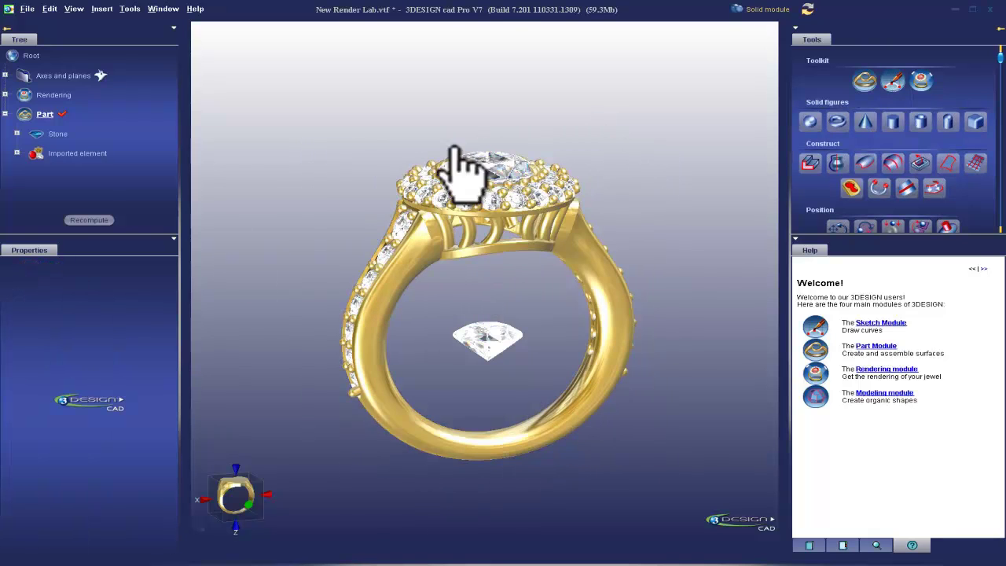
# Inspect the imported ring and the loose stone inside it from several angles and distances
pyautogui.moveTo(483, 185); pyautogui.dragTo(511, 285, button='middle')
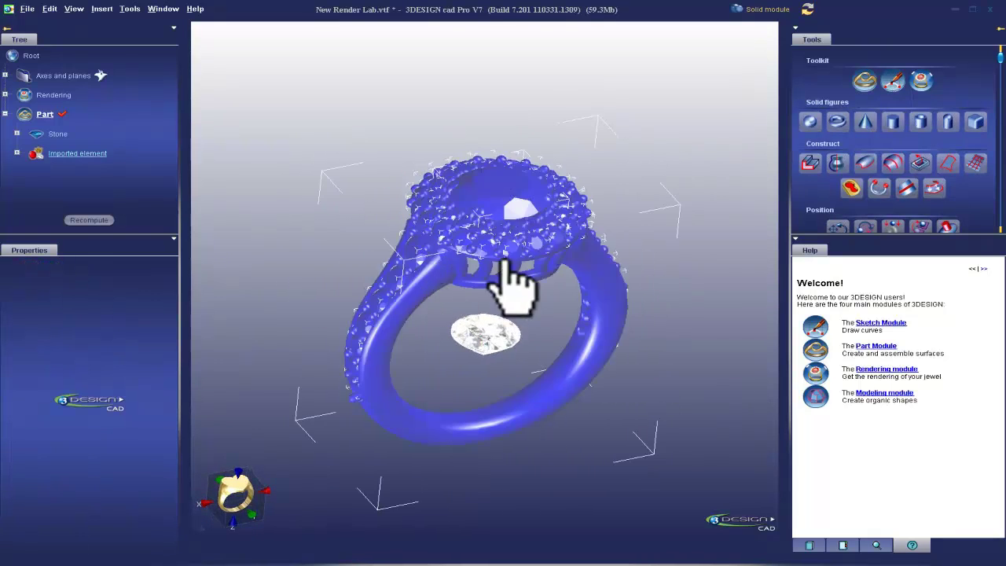
pyautogui.moveTo(579, 359); pyautogui.dragTo(417, 131, button='middle')
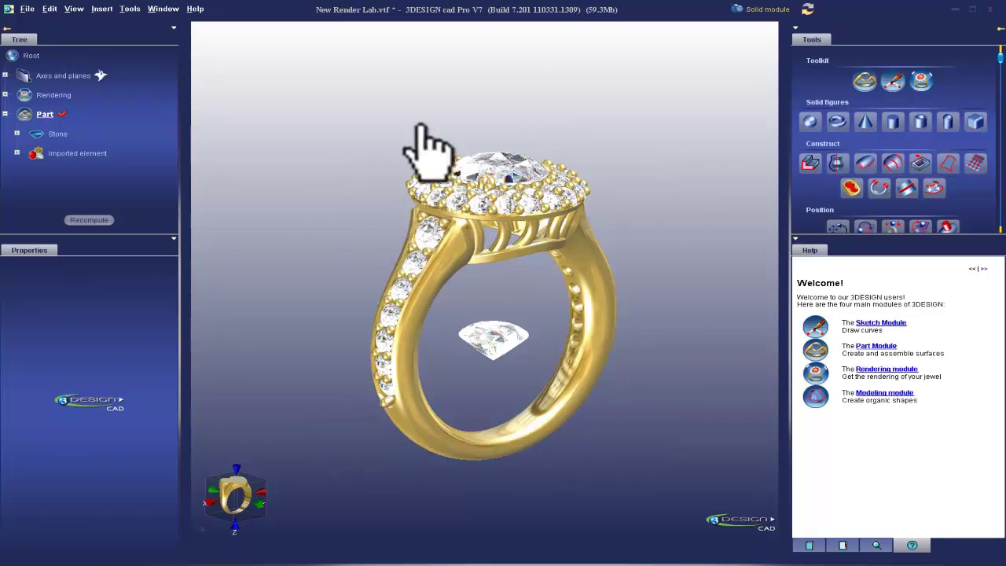
pyautogui.moveTo(406, 266); pyautogui.dragTo(484, 374, button='middle')
pyautogui.scroll(4, 498, 342)
pyautogui.scroll(-7, 460, 234)
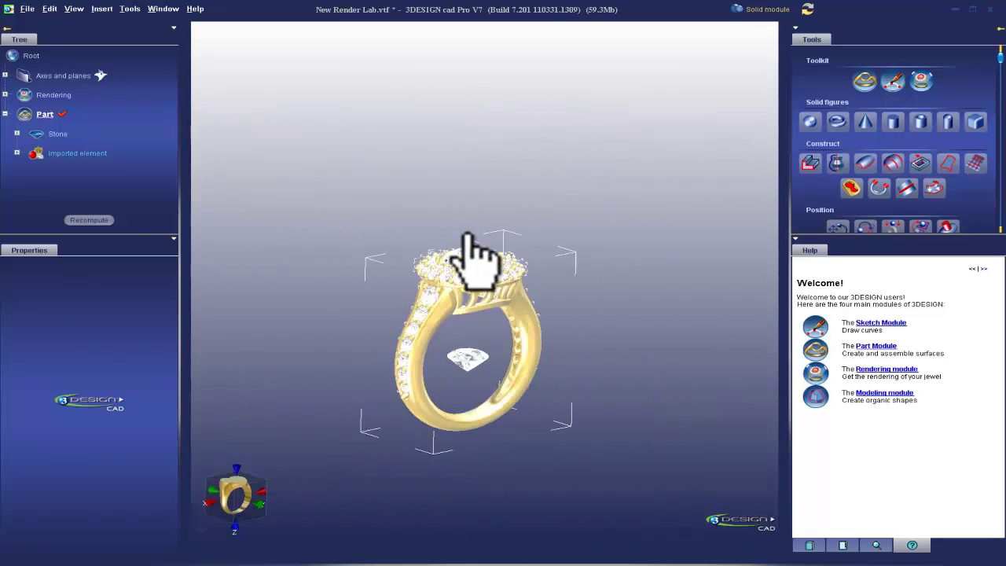
pyautogui.moveTo(469, 235)
pyautogui.mouseDown(button='middle')
pyautogui.moveTo(481, 344)
pyautogui.moveTo(461, 242)
pyautogui.mouseUp(button='middle')
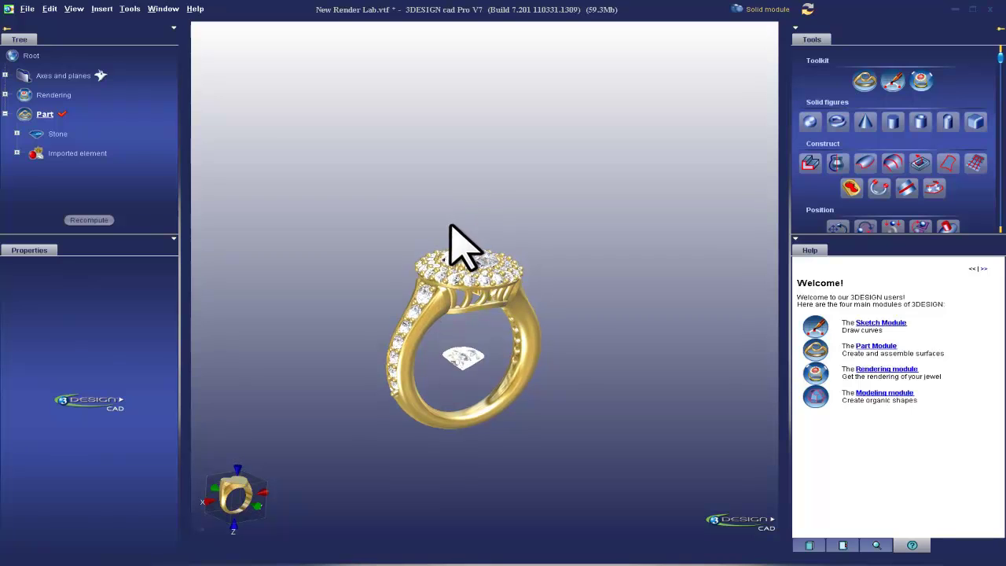
# Make Rendering the active element, expand its Shapes, and look over the scene's dome, ground and lights
pyautogui.doubleClick(52, 95)
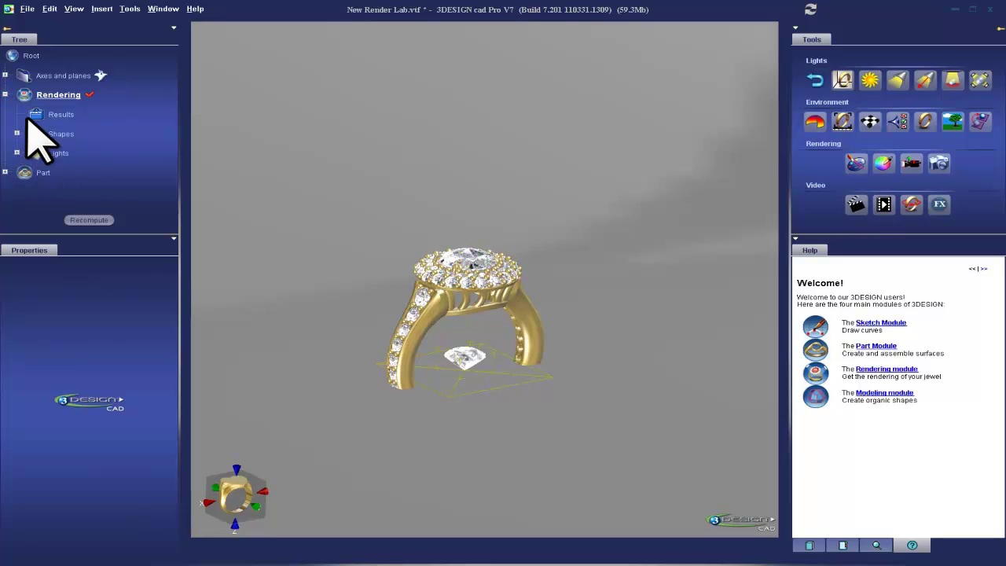
pyautogui.click(17, 133)
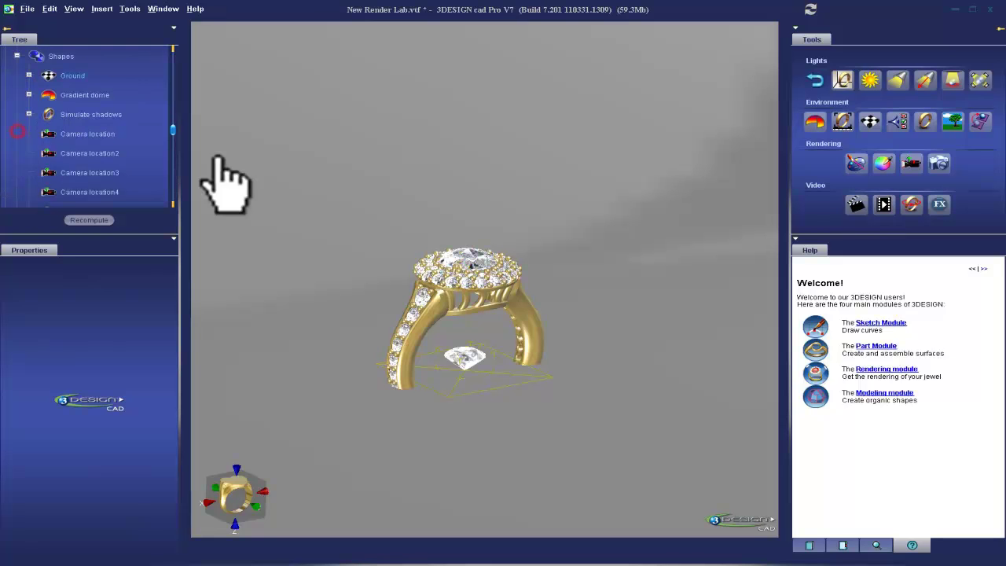
pyautogui.scroll(-5, 555, 259)
pyautogui.scroll(-5, 561, 259)
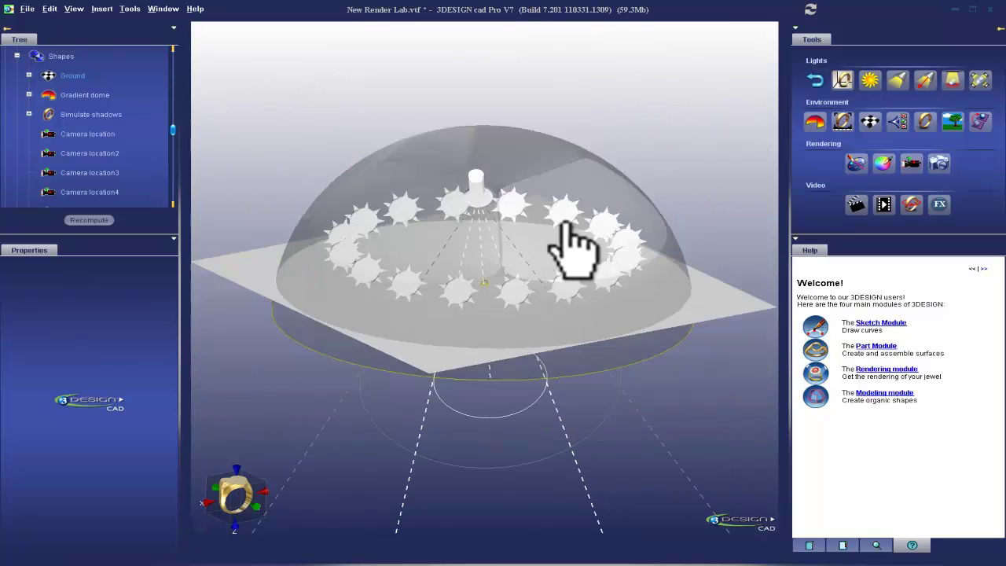
pyautogui.moveTo(566, 225); pyautogui.dragTo(459, 201, button='middle')
pyautogui.scroll(-3, 110, 173)
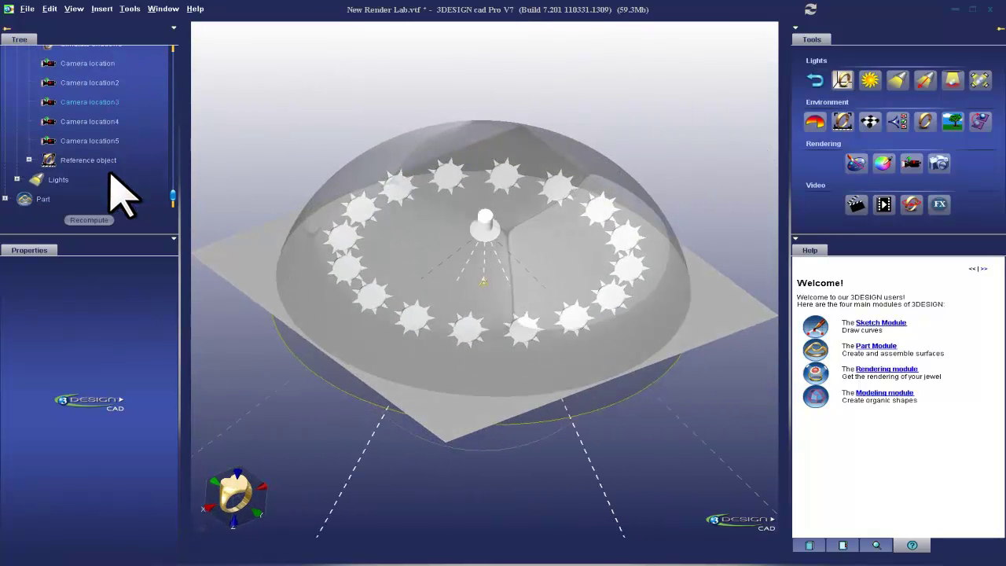
pyautogui.scroll(4, 110, 172)
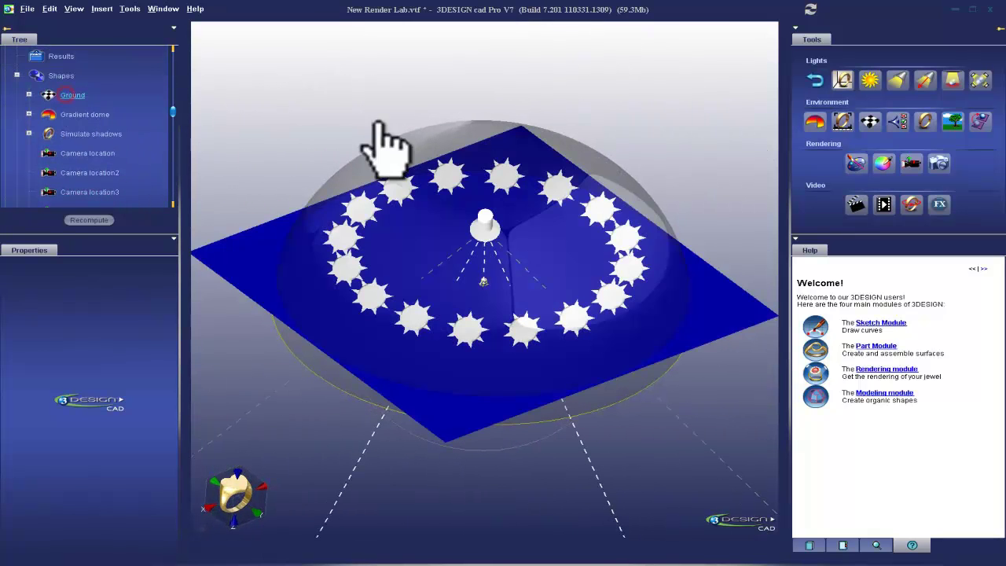
# Examine the settings of the Gradient dome and Simulate shadows elements, and exit without changing them
pyautogui.click(93, 116)
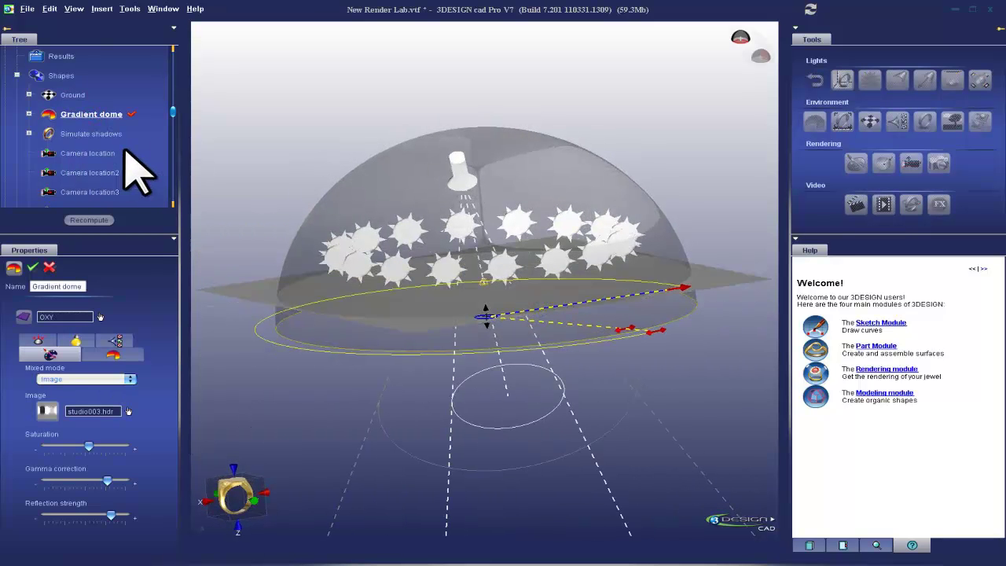
pyautogui.click(115, 133)
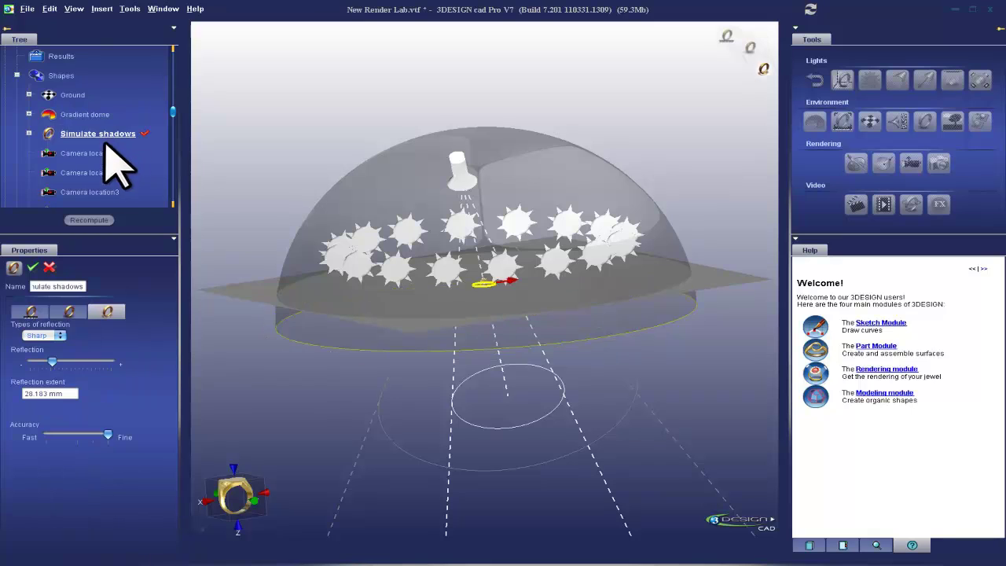
pyautogui.scroll(-3, 102, 149)
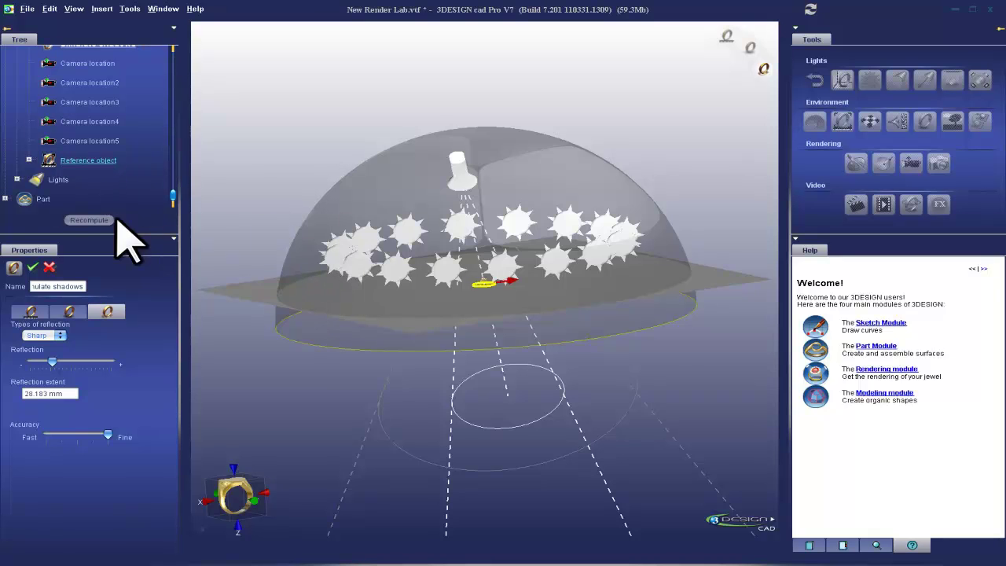
pyautogui.moveTo(372, 188); pyautogui.dragTo(418, 267, button='middle')
pyautogui.scroll(10, 511, 268)
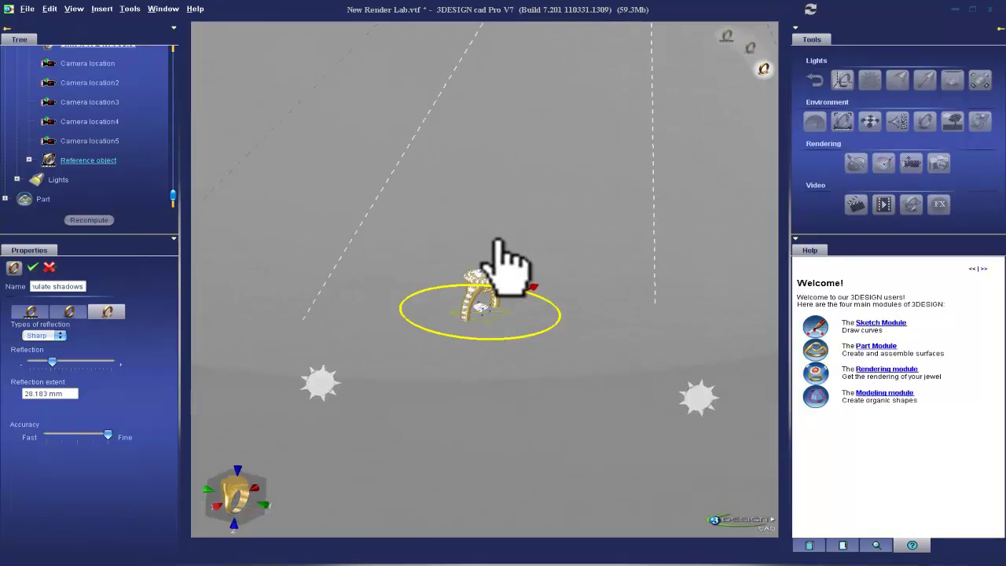
pyautogui.click(465, 315)
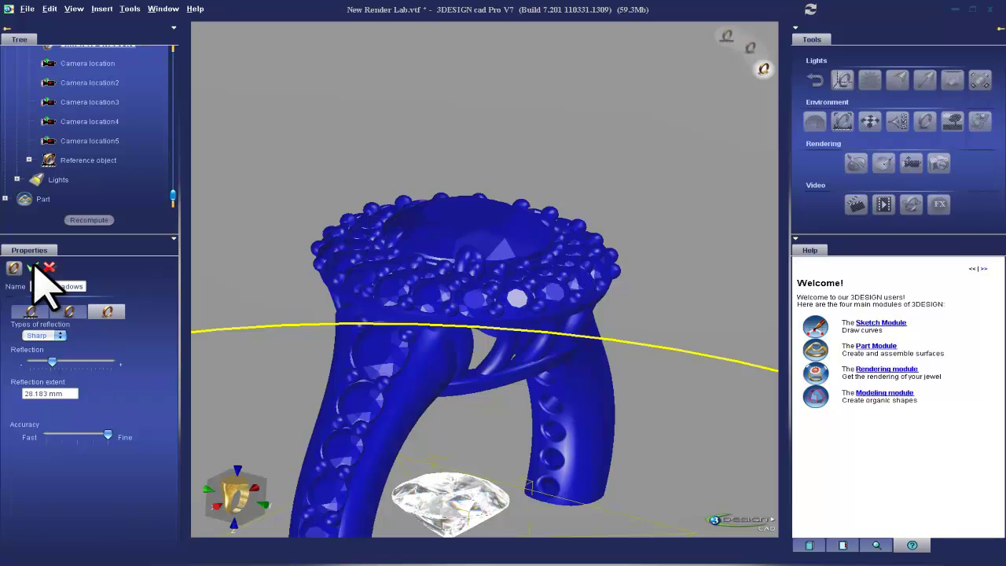
pyautogui.click(47, 267)
# Use Set material to assign Platinum from the new precious metals library to the imported ring's metal
pyautogui.moveTo(925, 234); pyautogui.dragTo(929, 461)
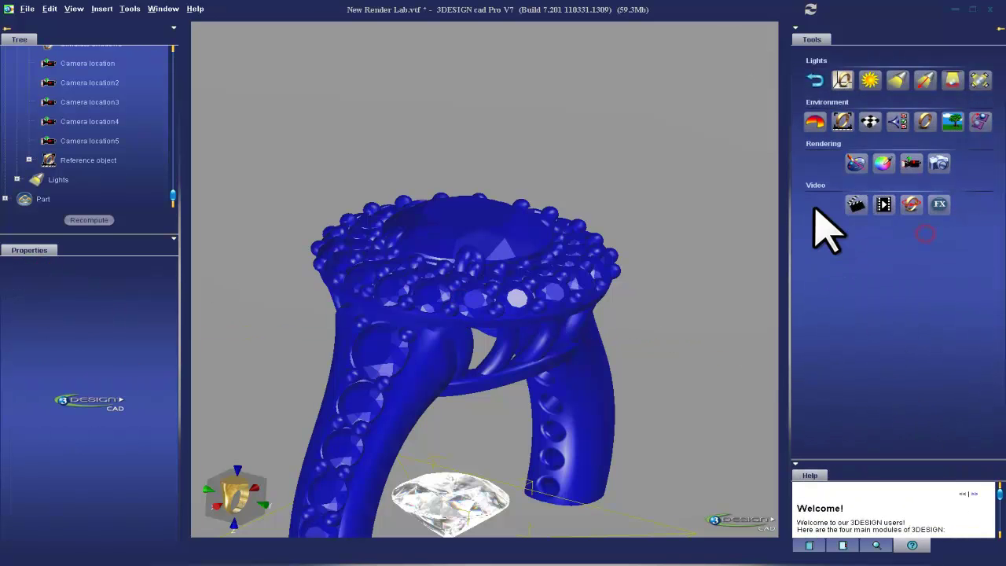
pyautogui.click(855, 163)
pyautogui.moveTo(531, 74); pyautogui.dragTo(973, 102)
pyautogui.moveTo(570, 357); pyautogui.dragTo(528, 250, button='right')
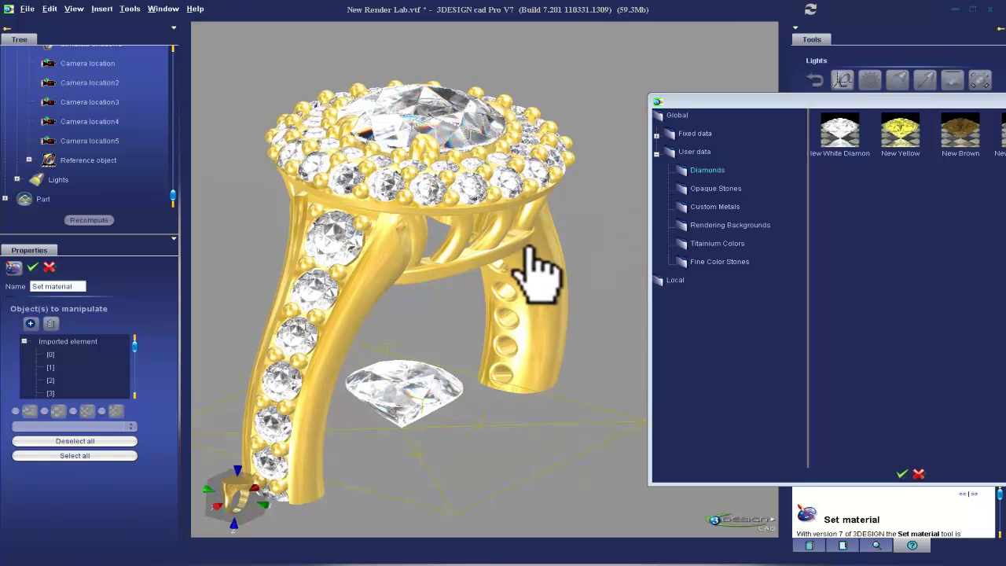
pyautogui.click(525, 250)
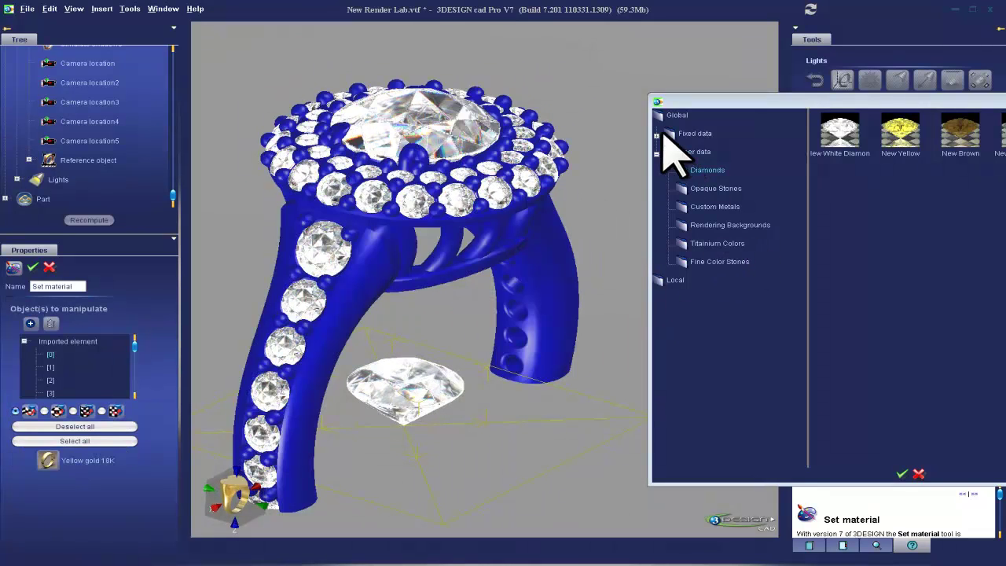
pyautogui.click(655, 137)
pyautogui.click(667, 154)
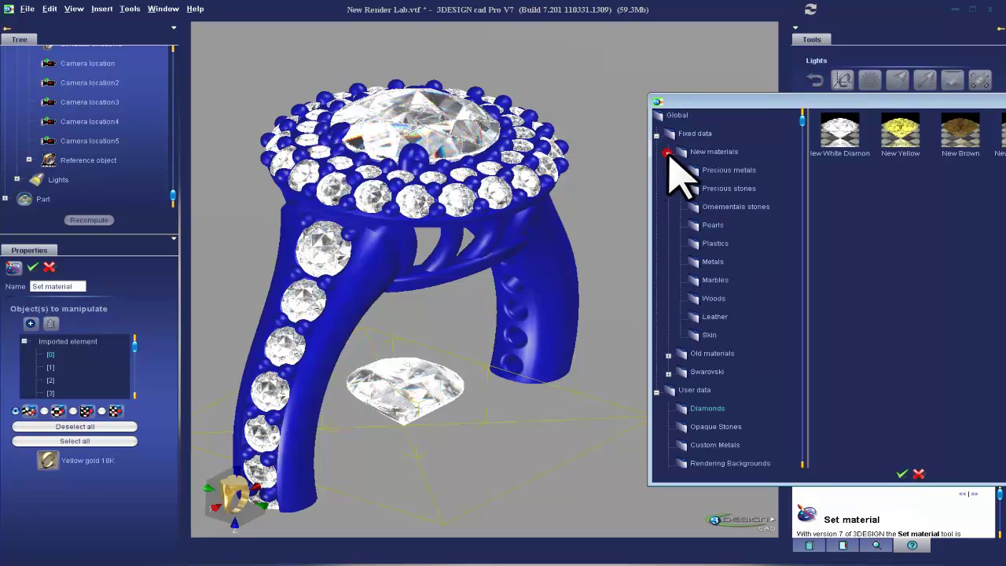
pyautogui.click(679, 171)
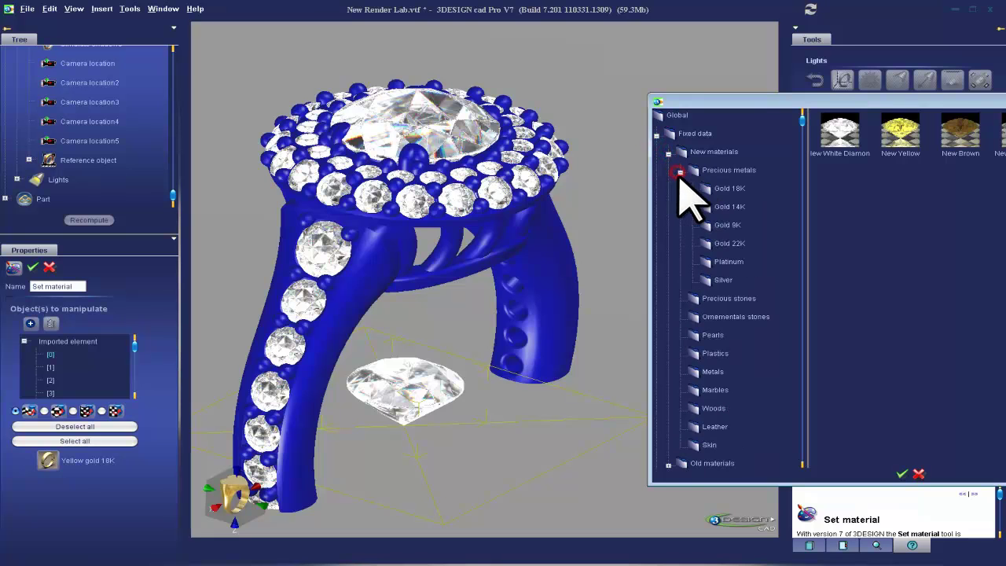
pyautogui.scroll(-1, 766, 240)
pyautogui.click(711, 228)
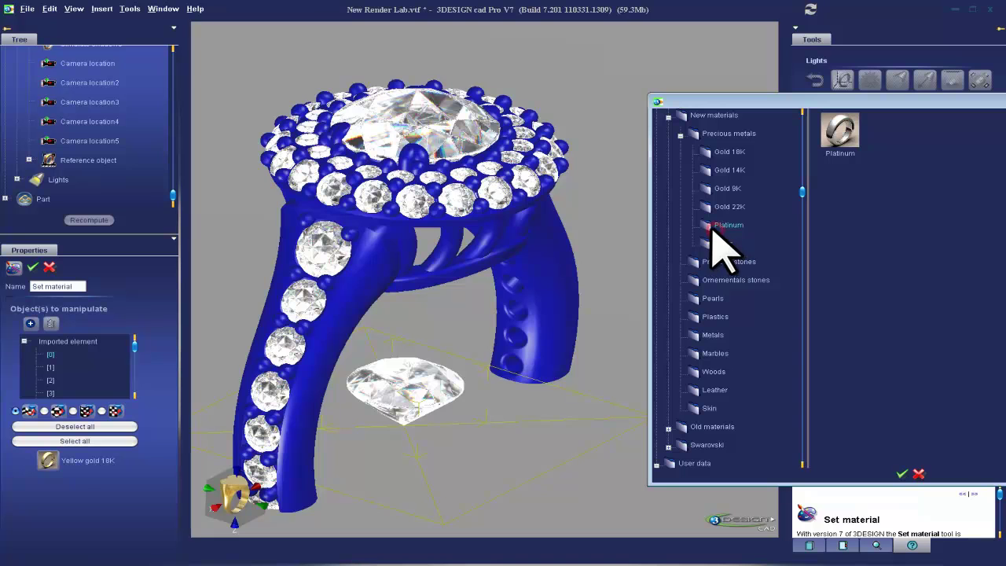
pyautogui.click(842, 132)
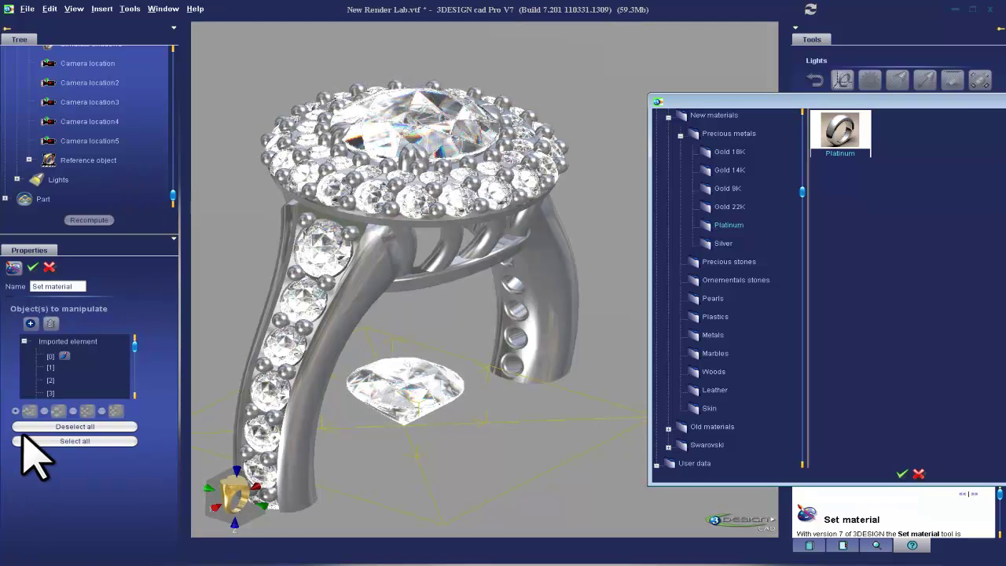
# Assign the local New White Diamond material to all the ring's stones, excluding the metal, and confirm the material setting
pyautogui.click(32, 441)
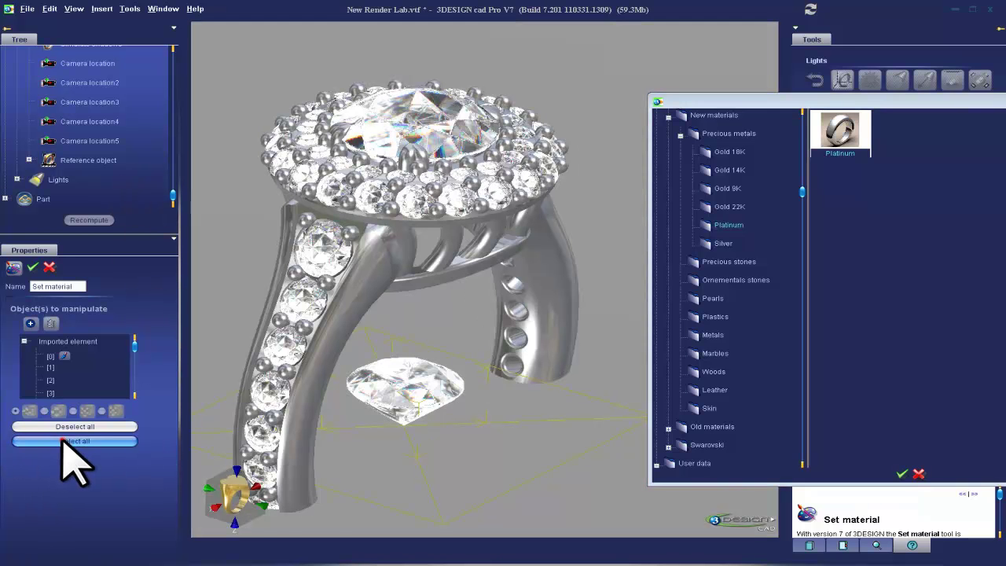
pyautogui.click(387, 260)
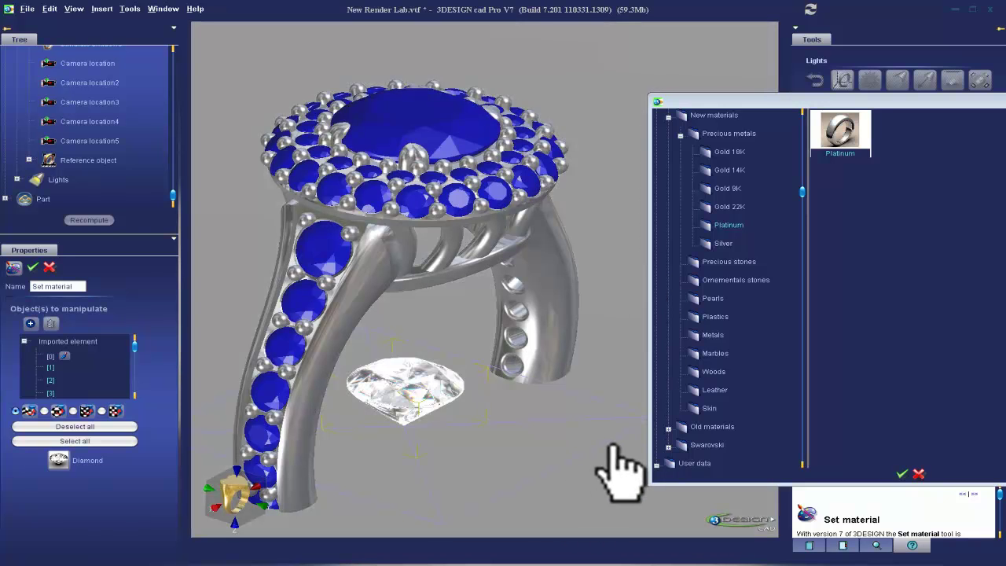
pyautogui.scroll(-5, 723, 271)
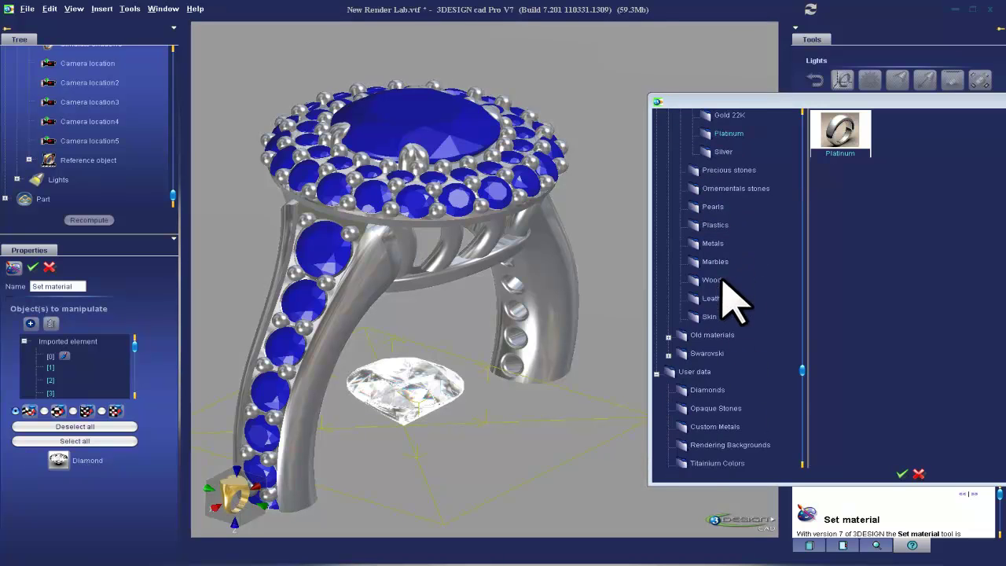
pyautogui.click(674, 456)
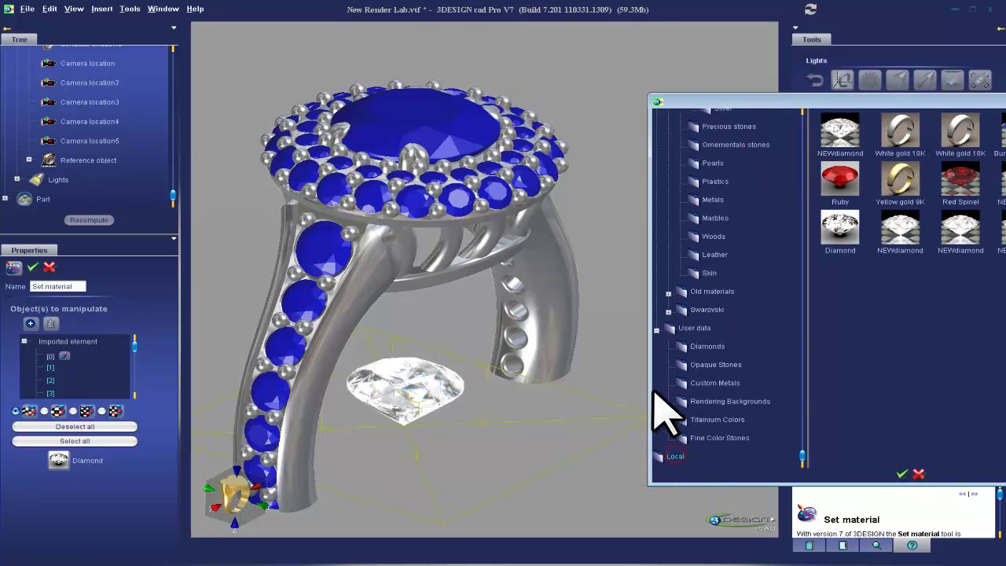
pyautogui.moveTo(646, 389); pyautogui.dragTo(445, 407)
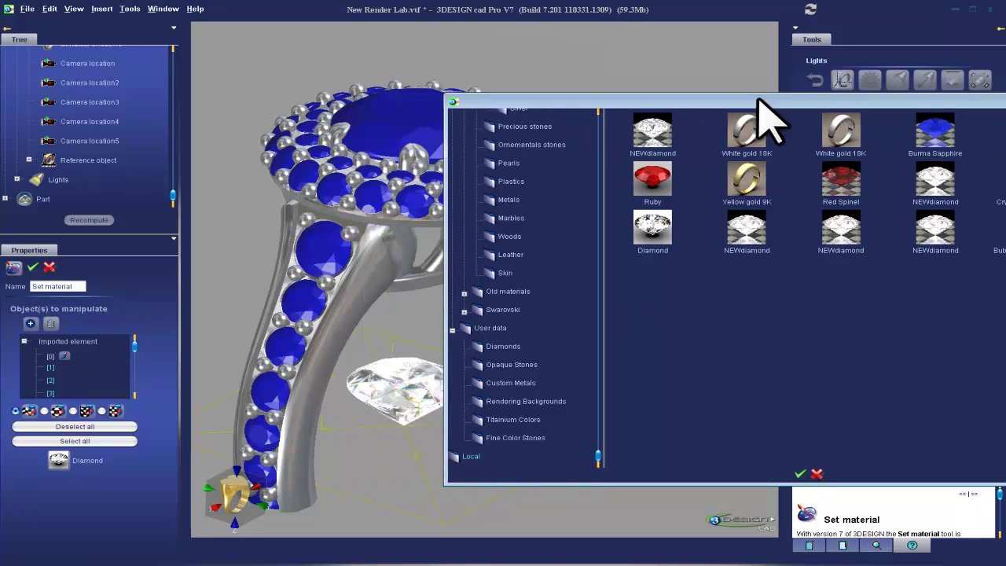
pyautogui.moveTo(758, 102); pyautogui.dragTo(523, 155)
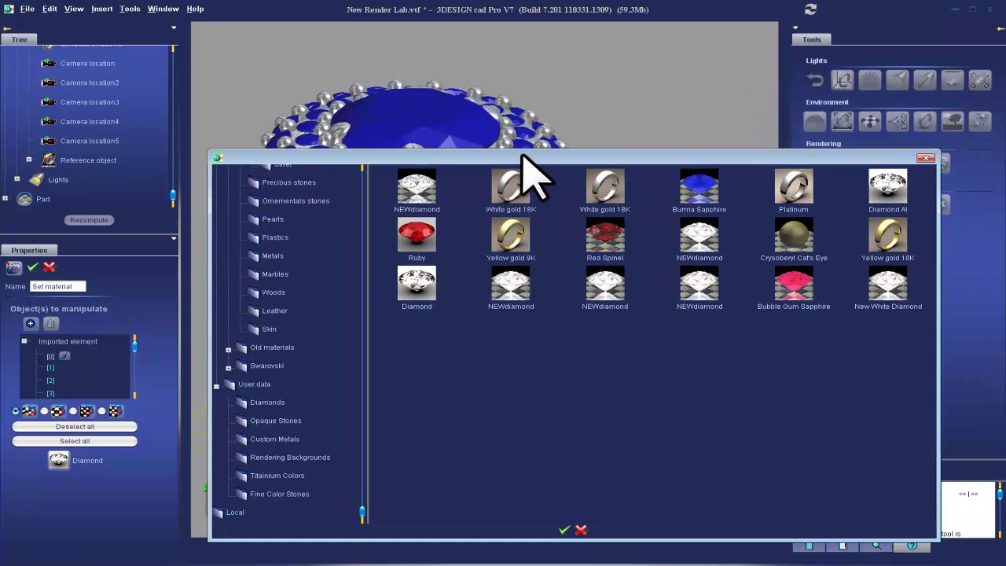
pyautogui.click(892, 283)
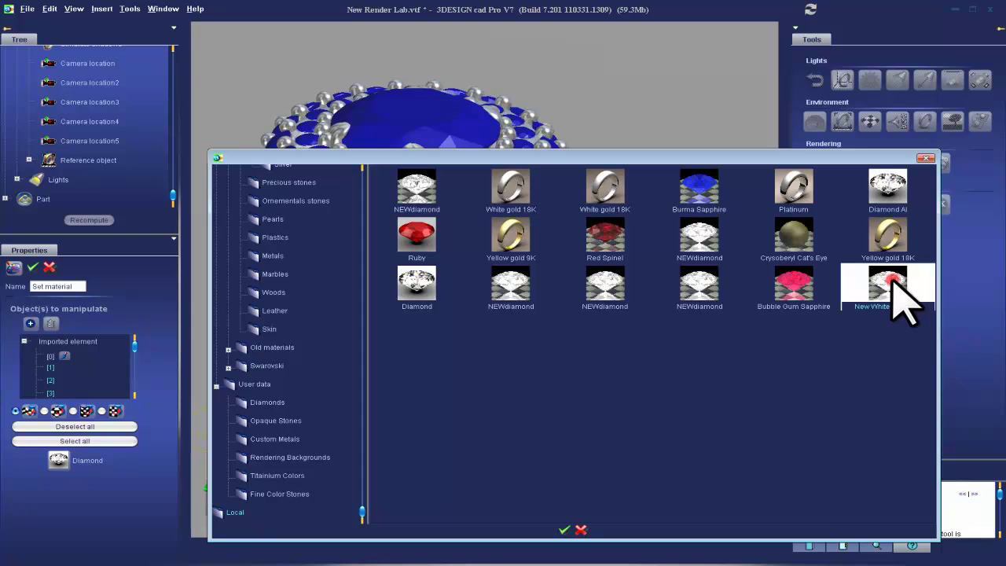
pyautogui.click(565, 529)
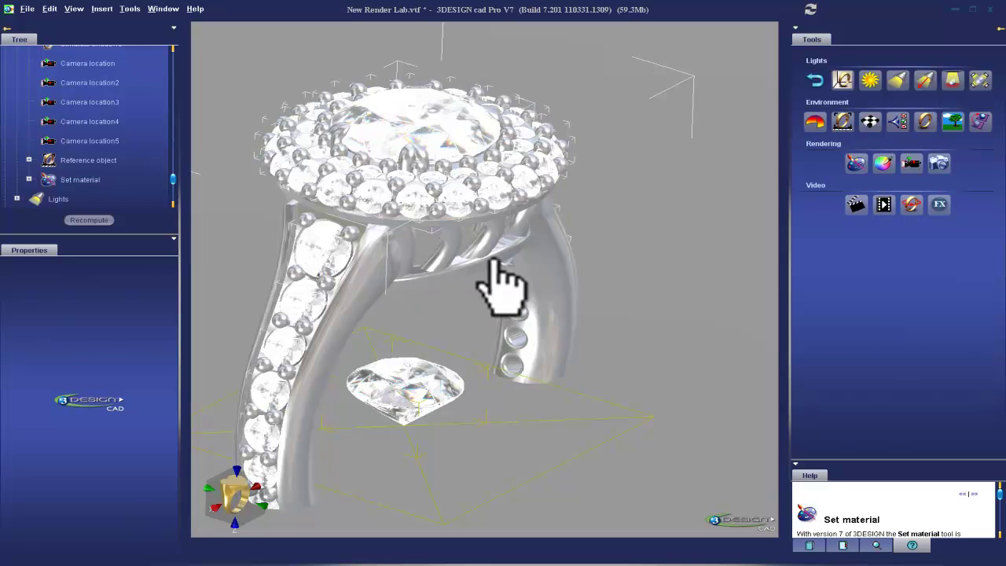
# Hide the loose stone inside the ring's band
pyautogui.click(754, 165)
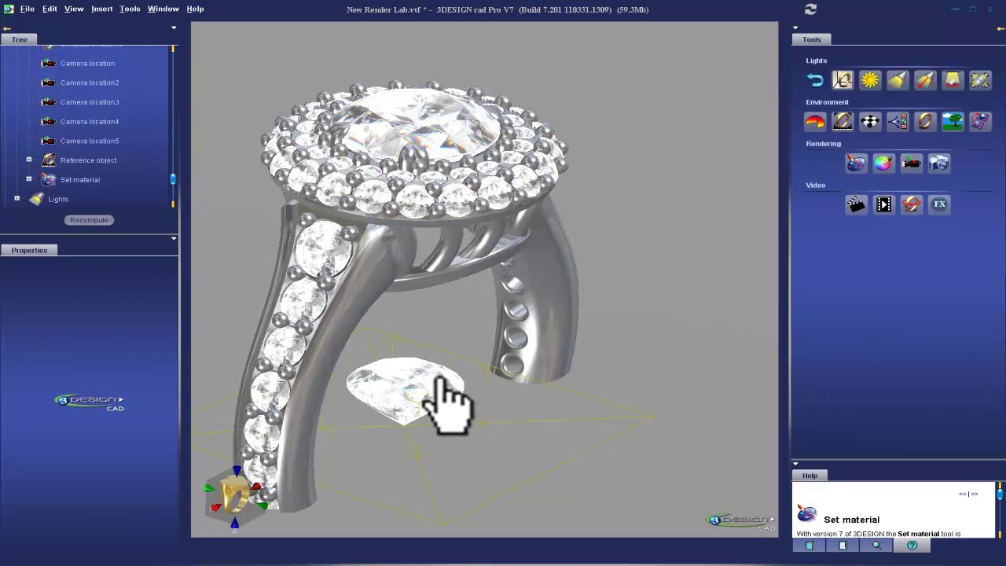
pyautogui.click(439, 380)
pyautogui.rightClick(440, 382)
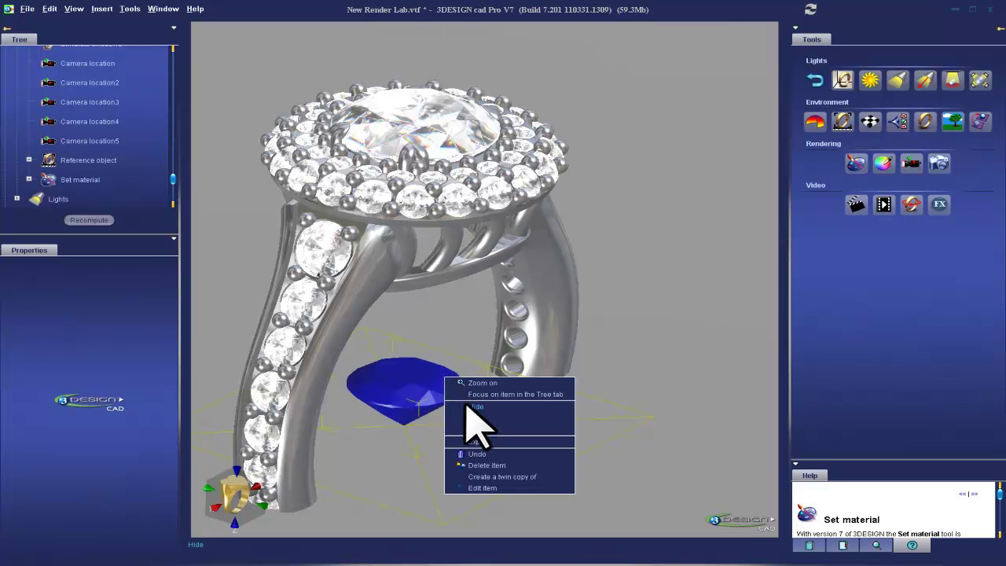
pyautogui.click(474, 407)
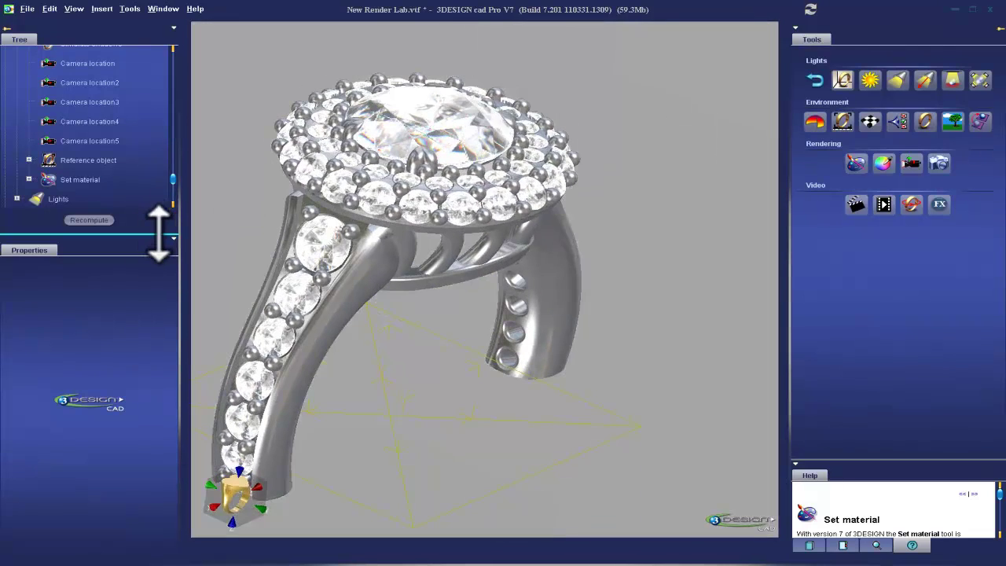
# Replace the stone with the ring's Set material in the Reference object's list, confirm, and recompute the scene
pyautogui.moveTo(158, 234); pyautogui.dragTo(165, 375)
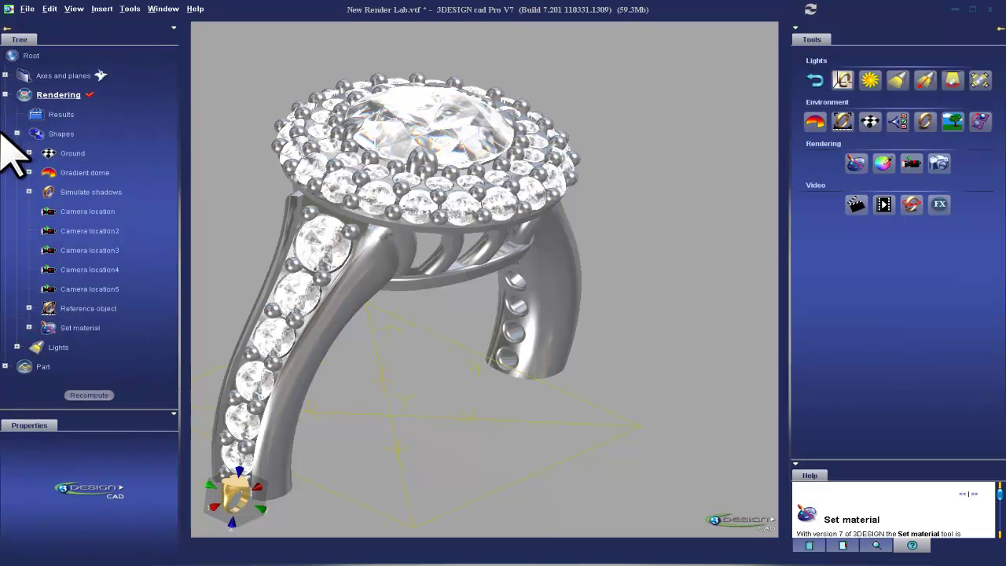
pyautogui.click(28, 308)
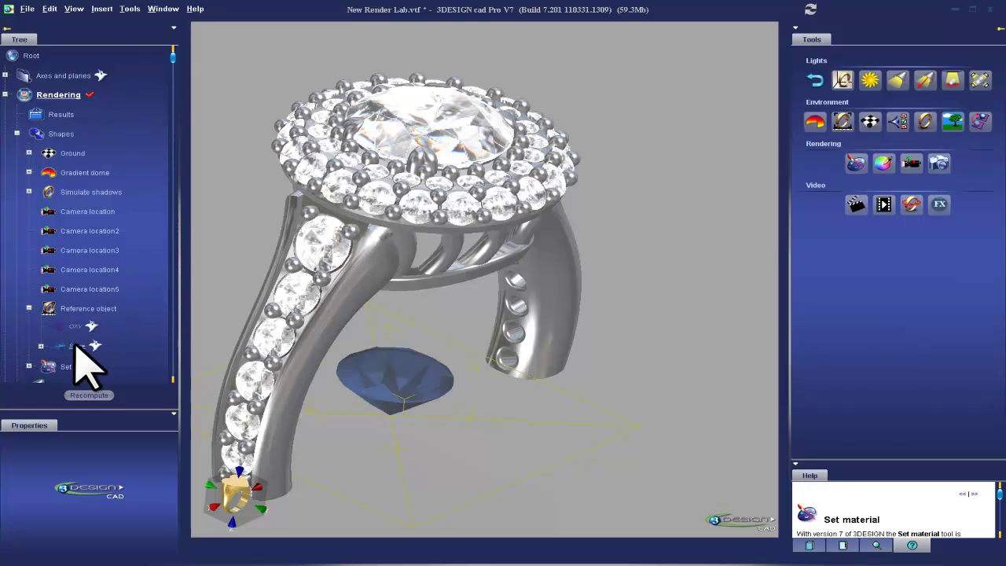
pyautogui.click(49, 308)
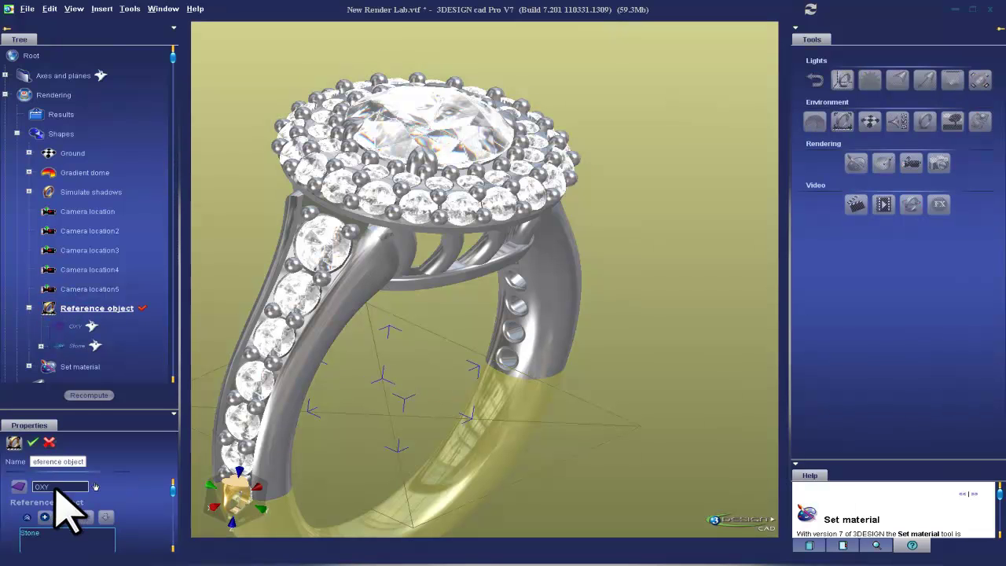
pyautogui.click(31, 533)
pyautogui.click(66, 517)
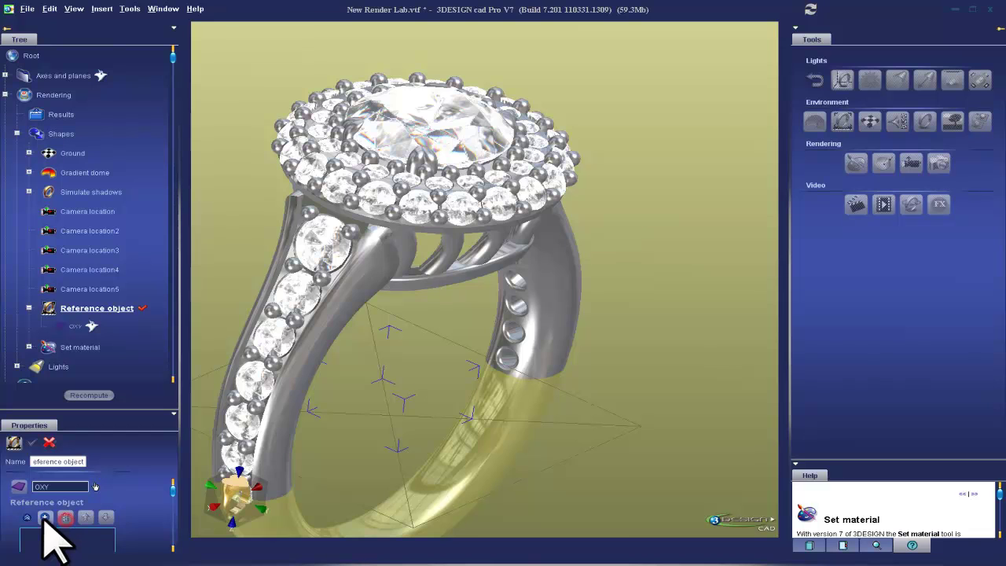
pyautogui.click(45, 516)
pyautogui.click(370, 247)
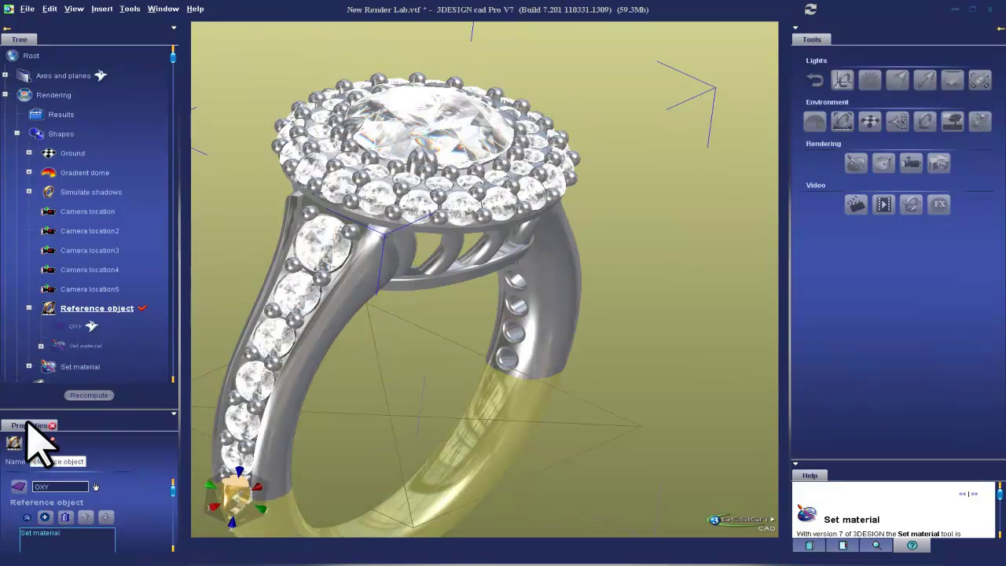
pyautogui.click(35, 441)
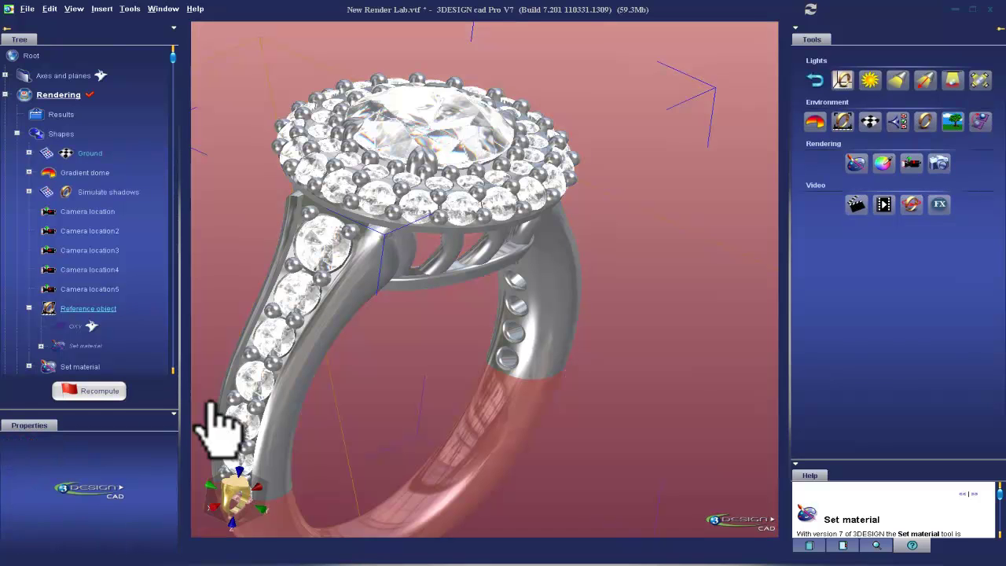
pyautogui.click(102, 391)
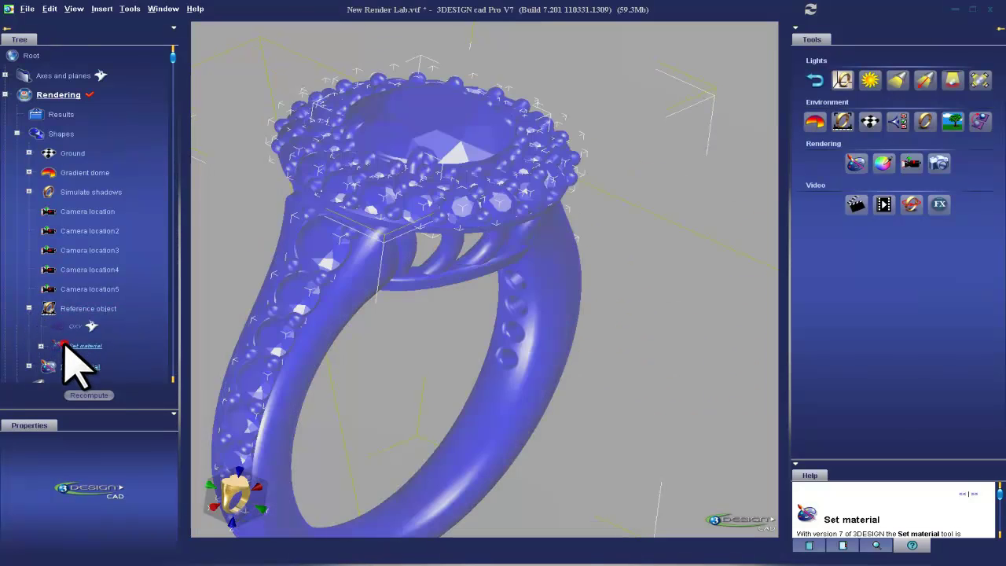
# Reopen the ring's Set material and try the local Yellow gold 9K on its metal
pyautogui.doubleClick(64, 343)
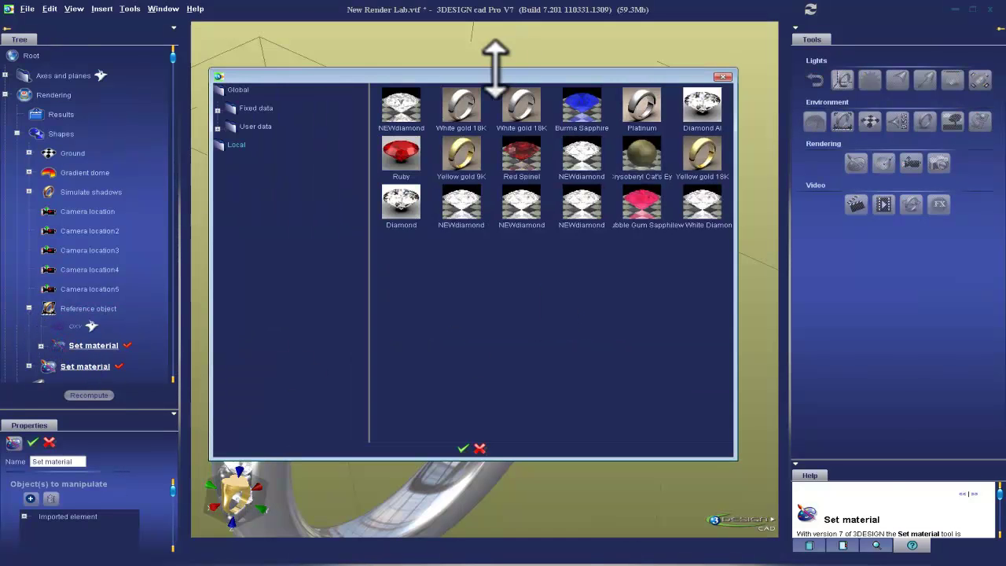
pyautogui.moveTo(483, 77); pyautogui.dragTo(624, 237)
pyautogui.click(348, 292)
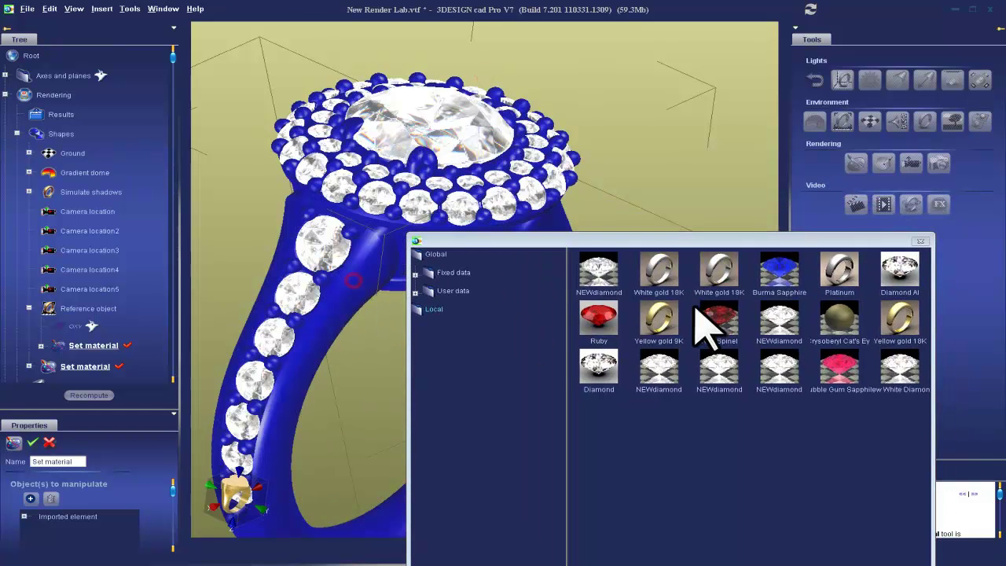
pyautogui.click(658, 322)
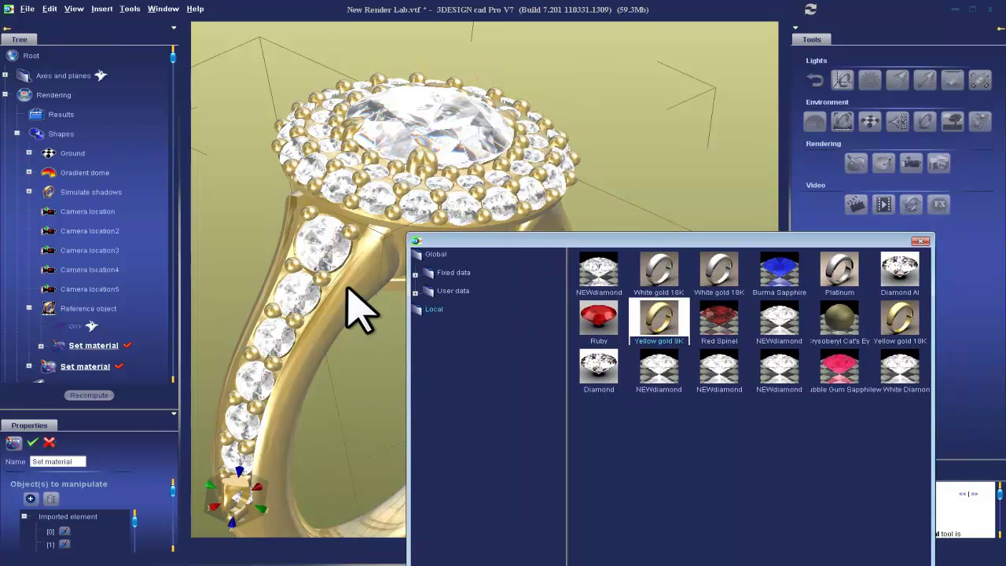
# Assign the local Platinum material back to the ring's metal, confirm the material setting, and recompute
pyautogui.click(359, 333)
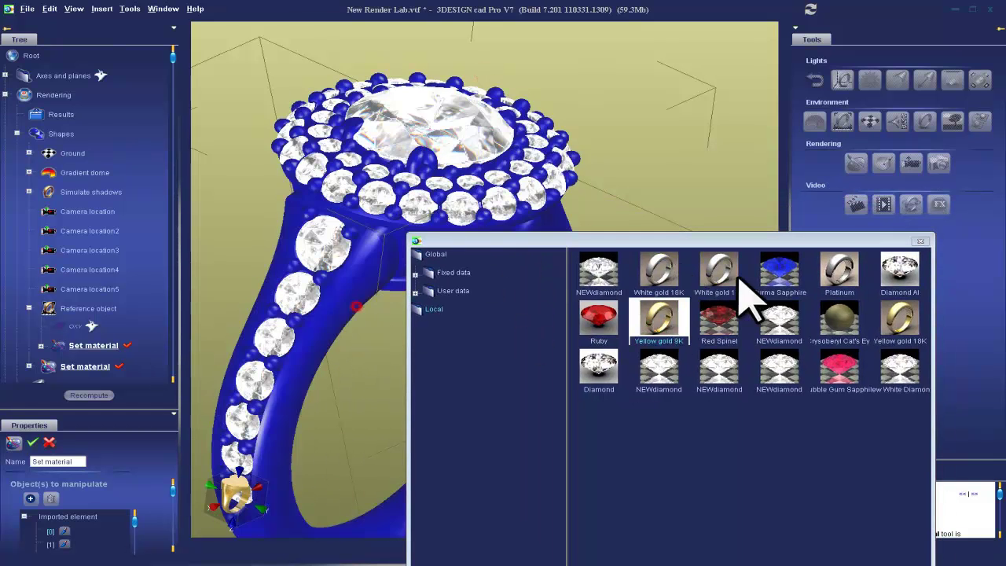
pyautogui.click(838, 273)
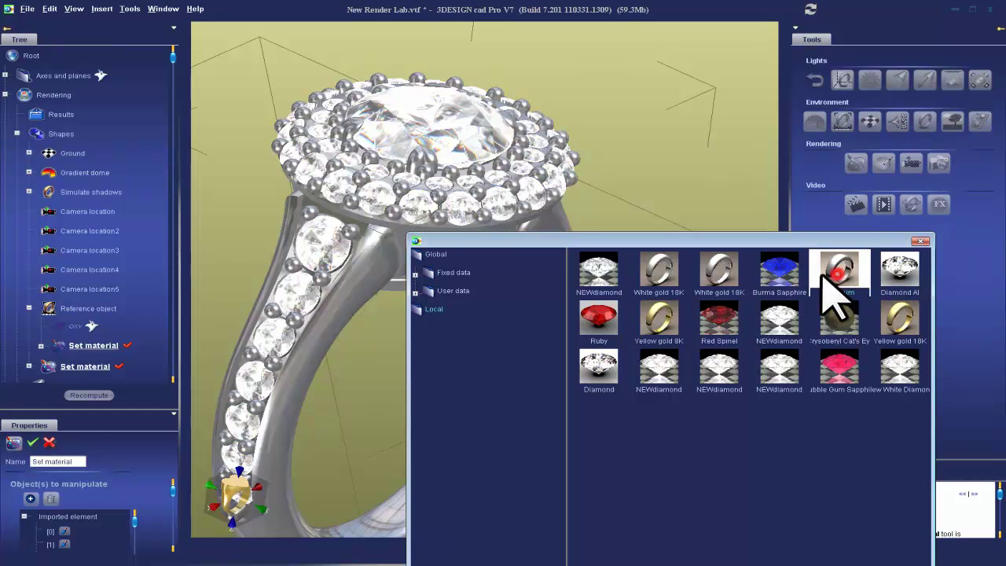
pyautogui.moveTo(714, 241); pyautogui.dragTo(751, 73)
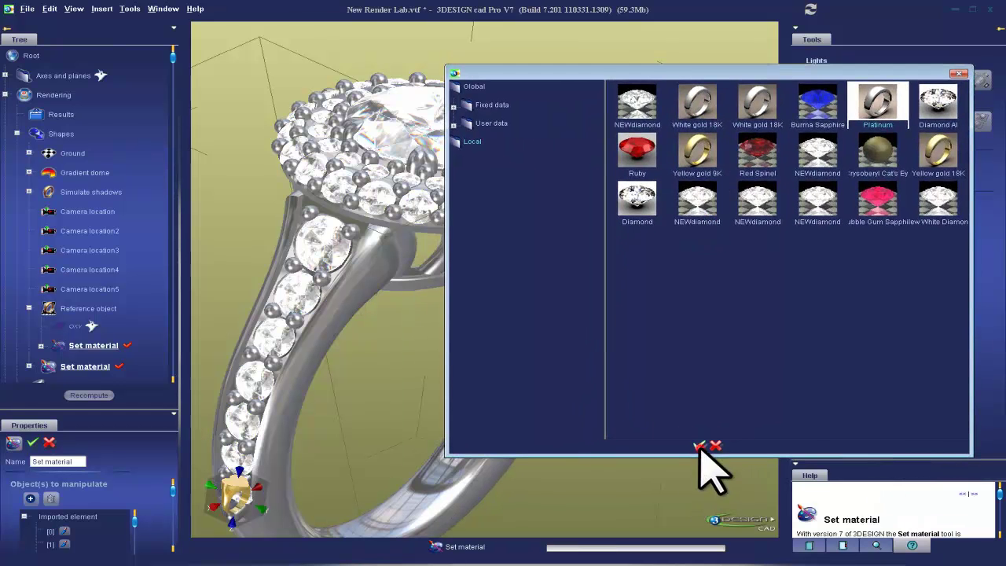
pyautogui.click(699, 445)
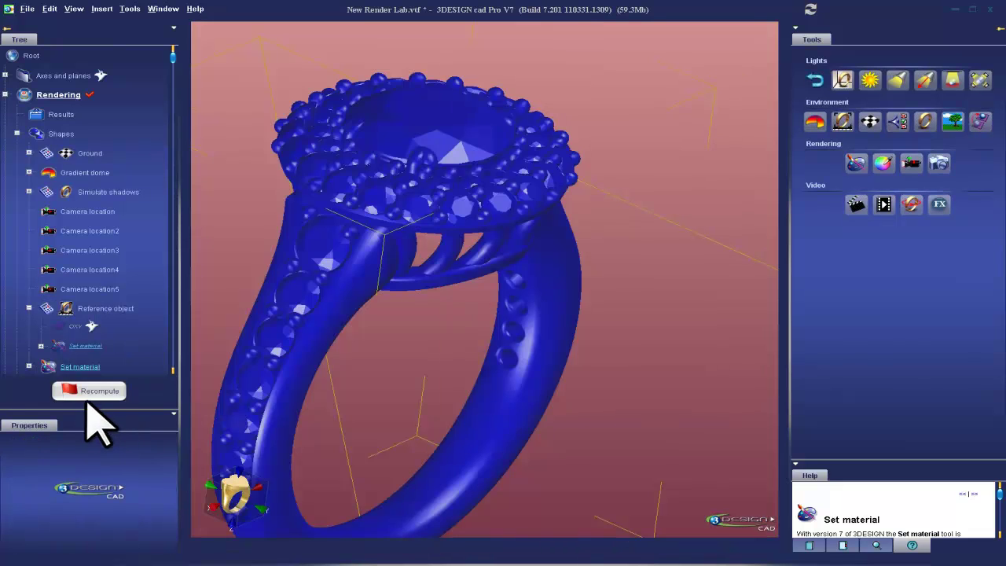
pyautogui.click(89, 390)
# Inspect the ring's placement on the reference plane from the front and within the whole lit scene
pyautogui.click(29, 308)
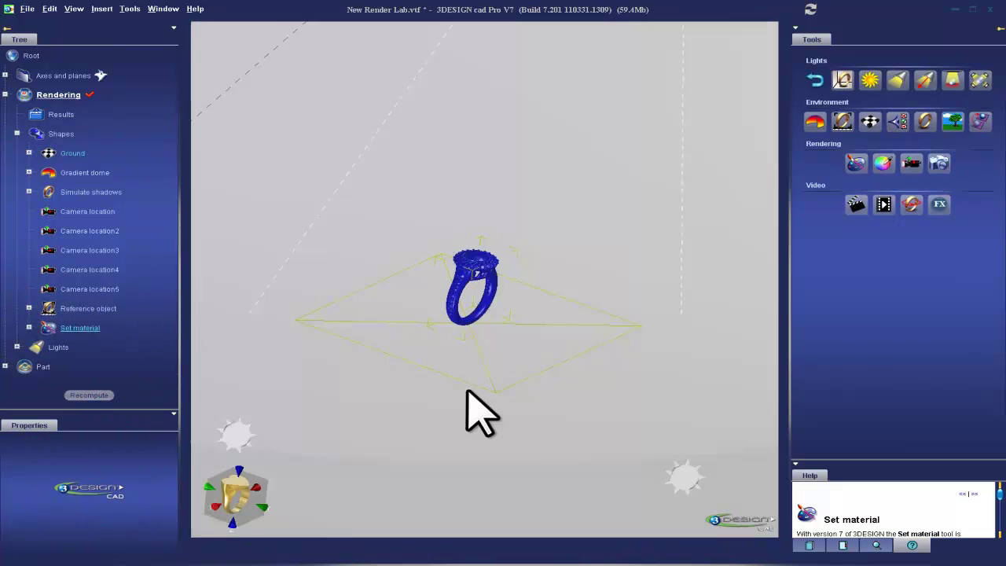
pyautogui.click(269, 507)
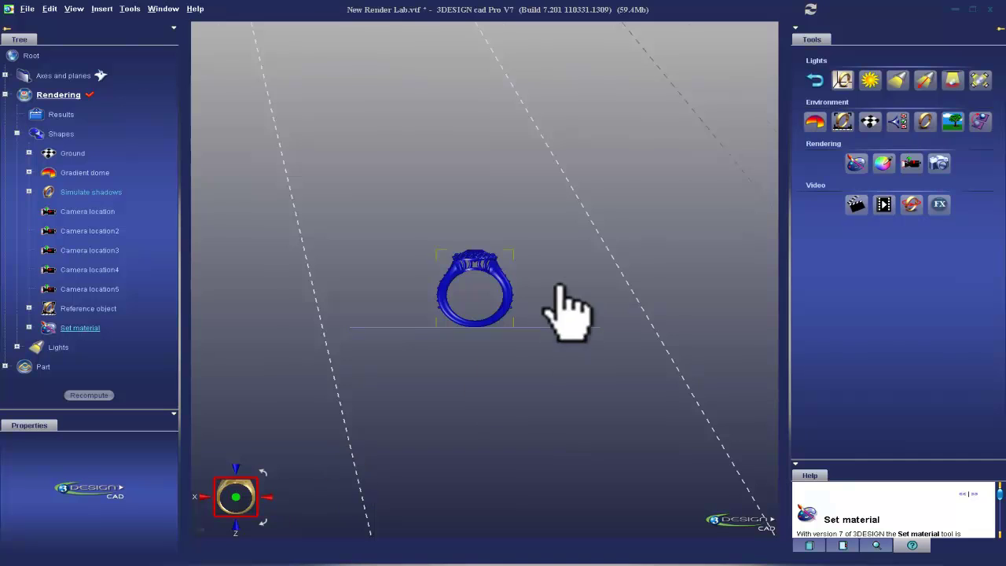
pyautogui.scroll(5, 461, 315)
pyautogui.moveTo(459, 344); pyautogui.dragTo(456, 399, button='right')
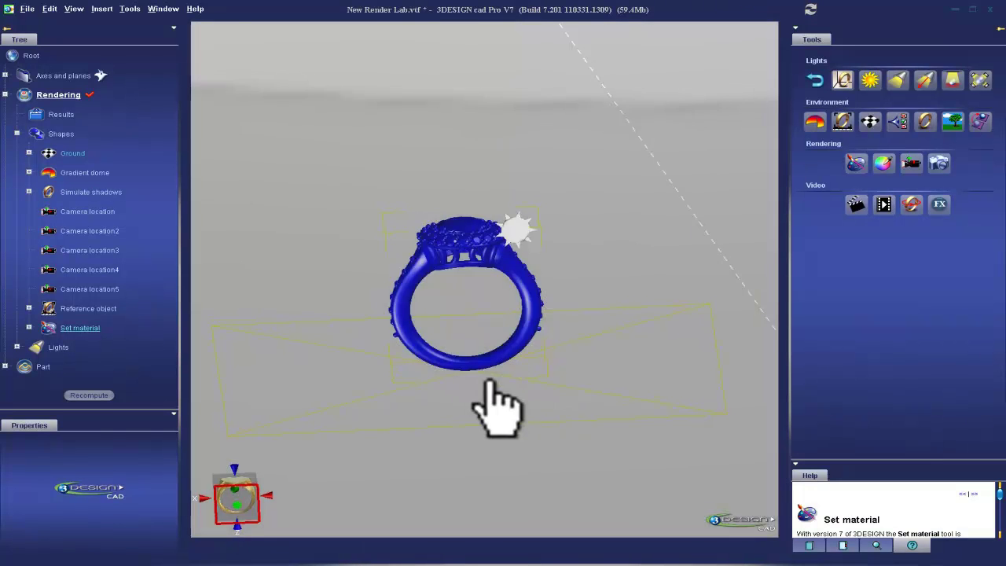
pyautogui.scroll(-2, 500, 385)
pyautogui.scroll(-2, 411, 332)
pyautogui.moveTo(411, 333); pyautogui.dragTo(548, 399, button='middle')
pyautogui.moveTo(494, 471)
pyautogui.mouseDown(button='middle')
pyautogui.moveTo(511, 472)
pyautogui.moveTo(550, 354)
pyautogui.moveTo(605, 324)
pyautogui.mouseUp(button='middle')
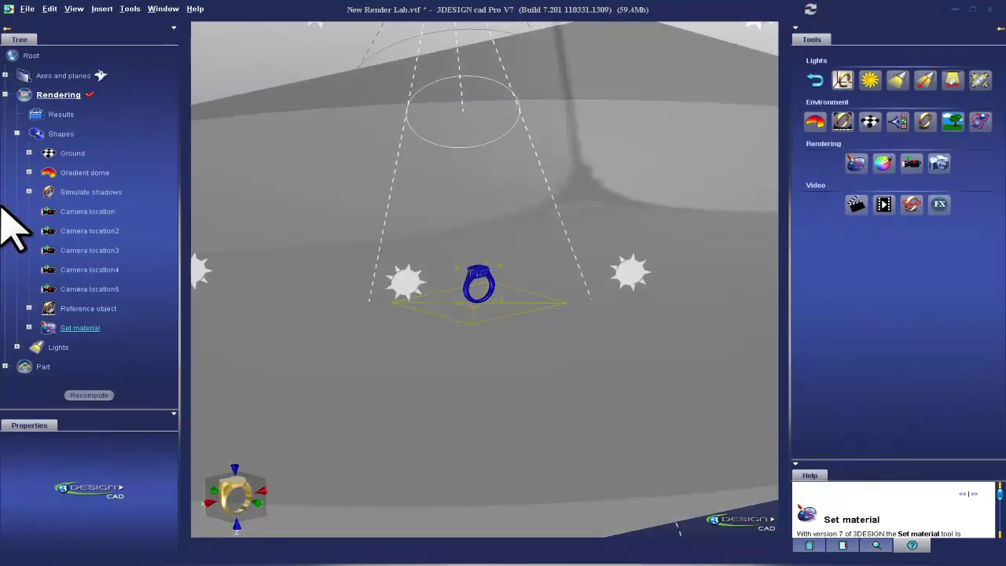
# Review the Simulate shadows settings and trace their link through the Reference object to the ring's Set material
pyautogui.click(29, 191)
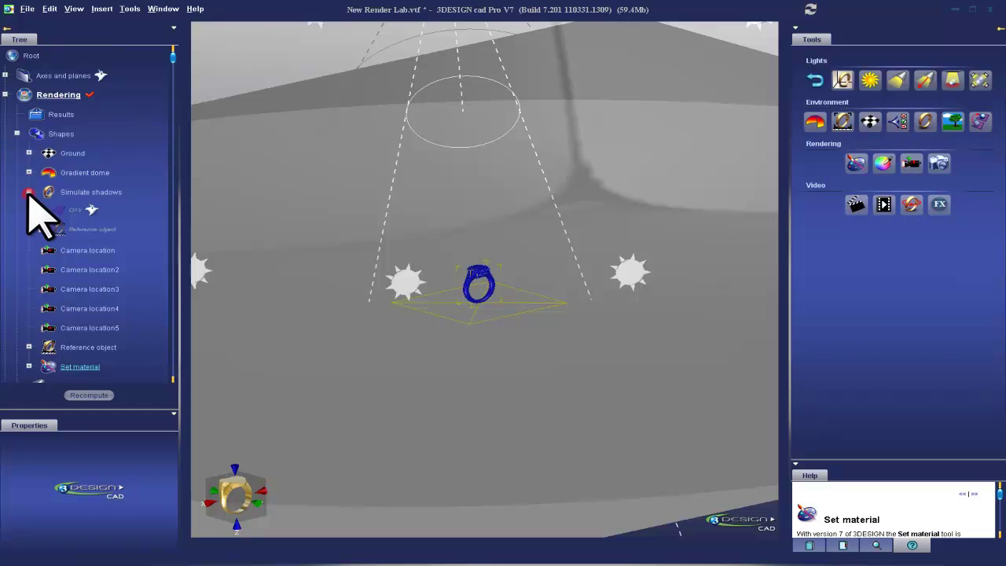
pyautogui.doubleClick(52, 191)
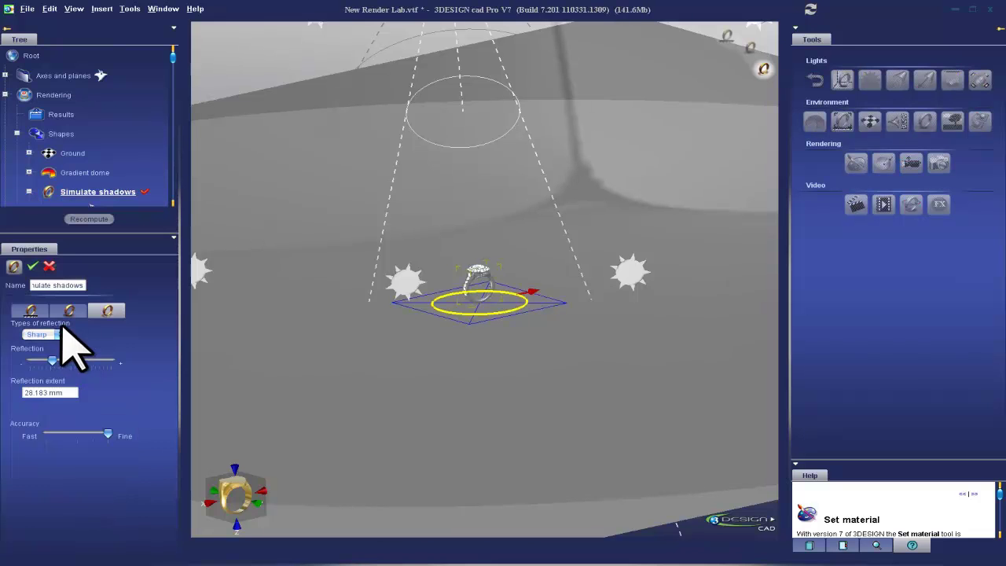
pyautogui.click(31, 311)
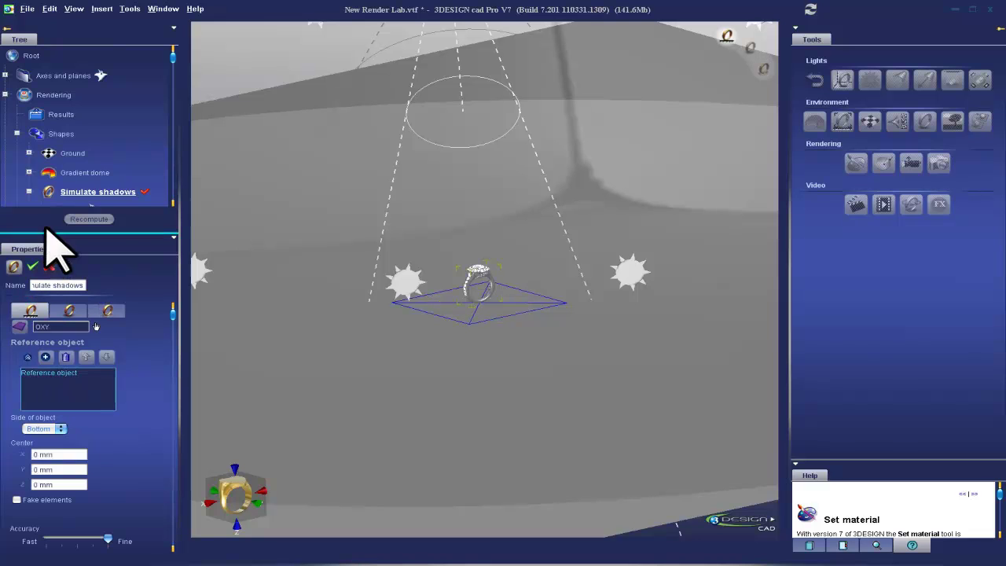
pyautogui.moveTo(125, 232); pyautogui.dragTo(125, 350)
pyautogui.scroll(-3, 117, 262)
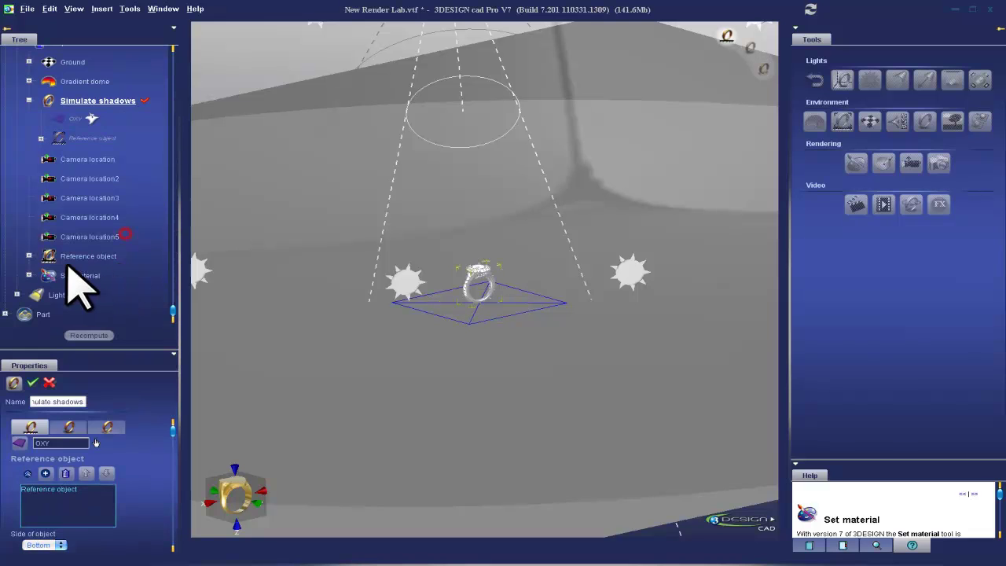
pyautogui.click(29, 255)
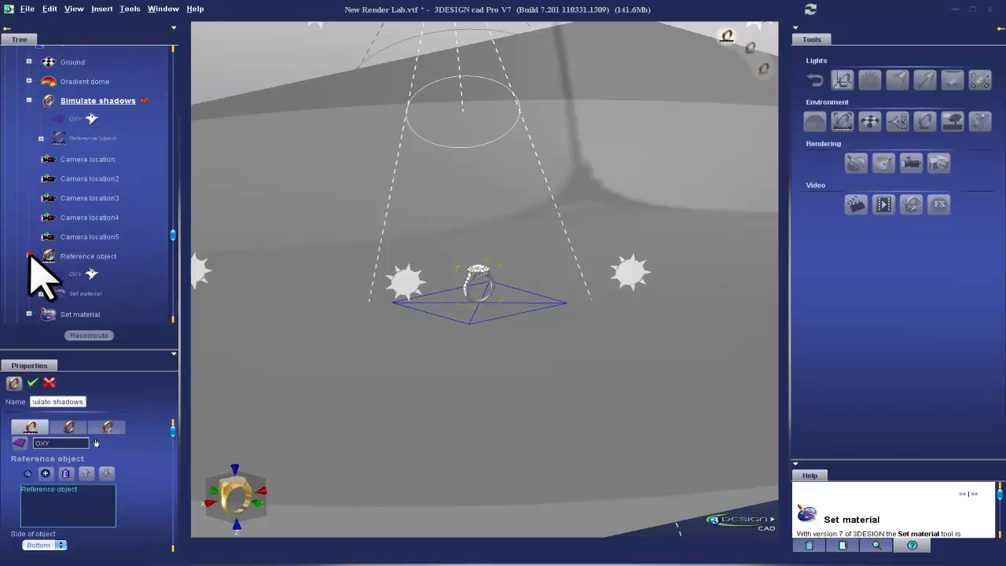
pyautogui.click(29, 314)
pyautogui.scroll(-1, 56, 297)
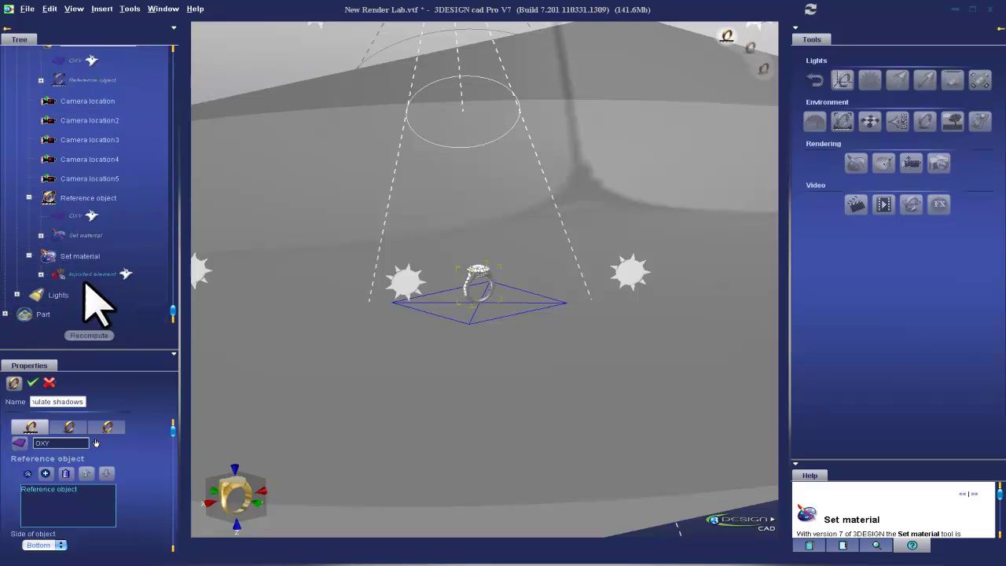
pyautogui.scroll(1, 82, 145)
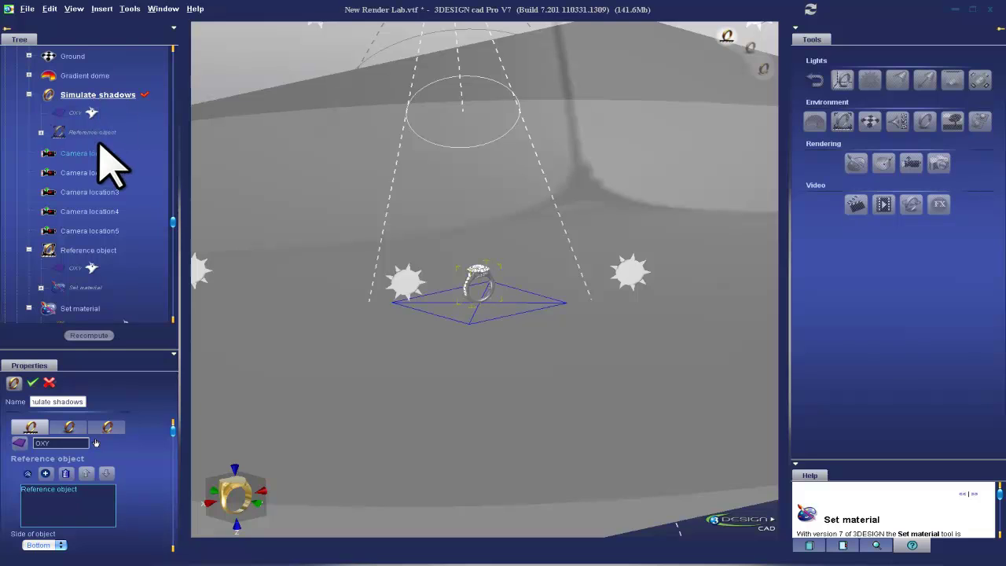
pyautogui.click(31, 382)
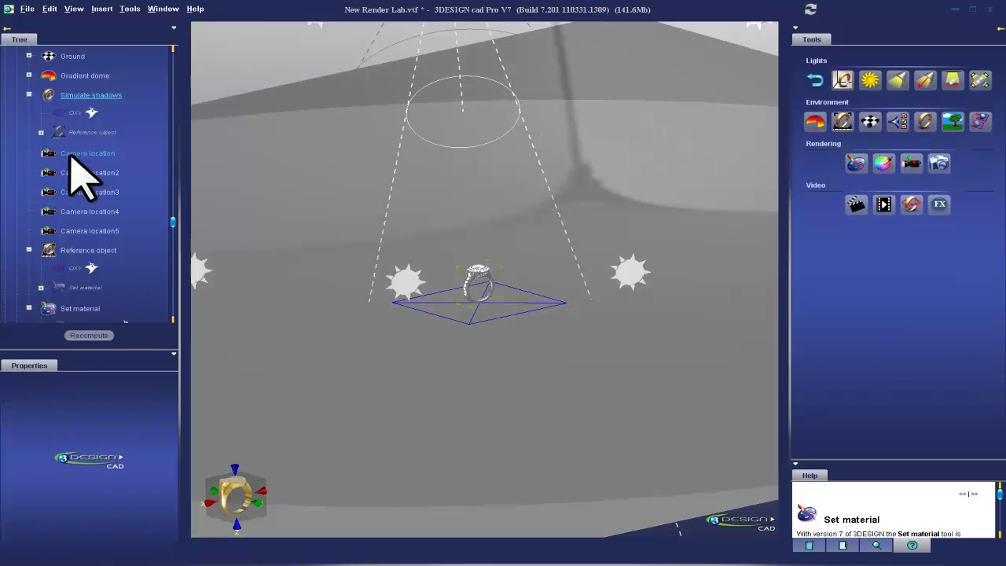
# Reframe the first camera location to a closer angled view of the ring's halo and stone-set shoulder, and confirm
pyautogui.doubleClick(71, 155)
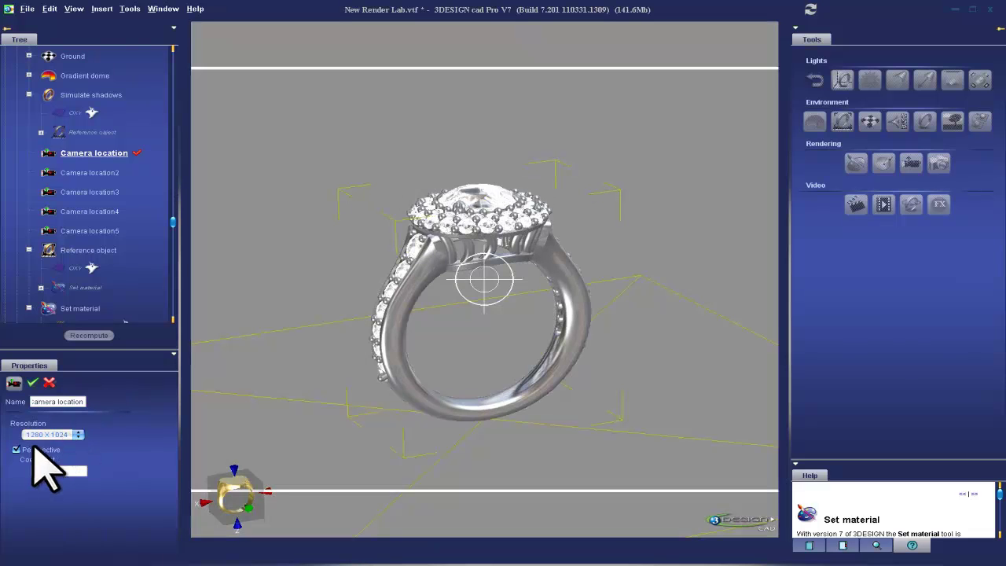
pyautogui.moveTo(448, 232)
pyautogui.mouseDown()
pyautogui.moveTo(449, 257)
pyautogui.moveTo(512, 265)
pyautogui.moveTo(492, 243)
pyautogui.mouseUp()
pyautogui.moveTo(440, 355); pyautogui.dragTo(508, 327)
pyautogui.scroll(2, 503, 330)
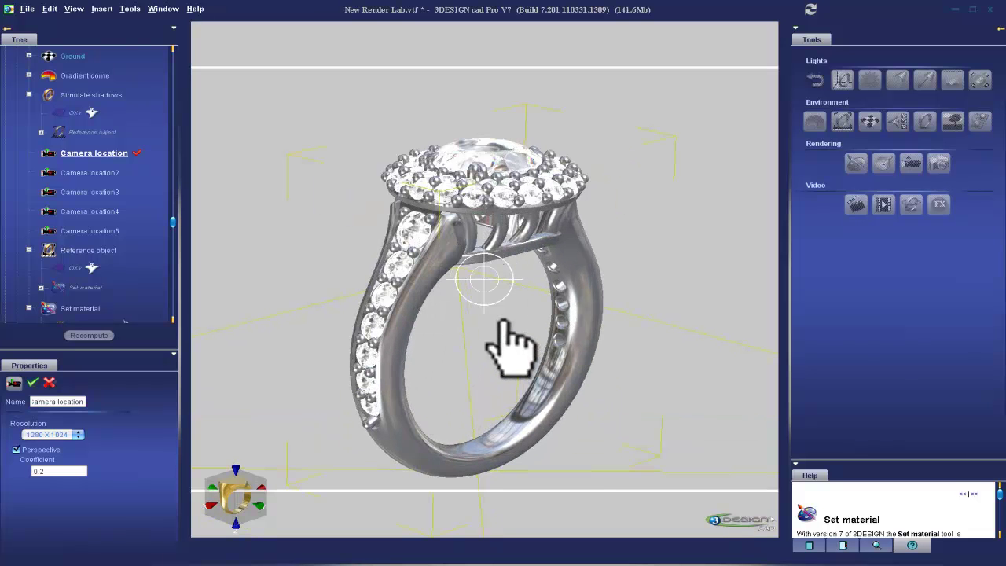
pyautogui.moveTo(503, 359)
pyautogui.mouseDown(button='right')
pyautogui.moveTo(529, 348)
pyautogui.moveTo(534, 357)
pyautogui.moveTo(511, 343)
pyautogui.mouseUp(button='right')
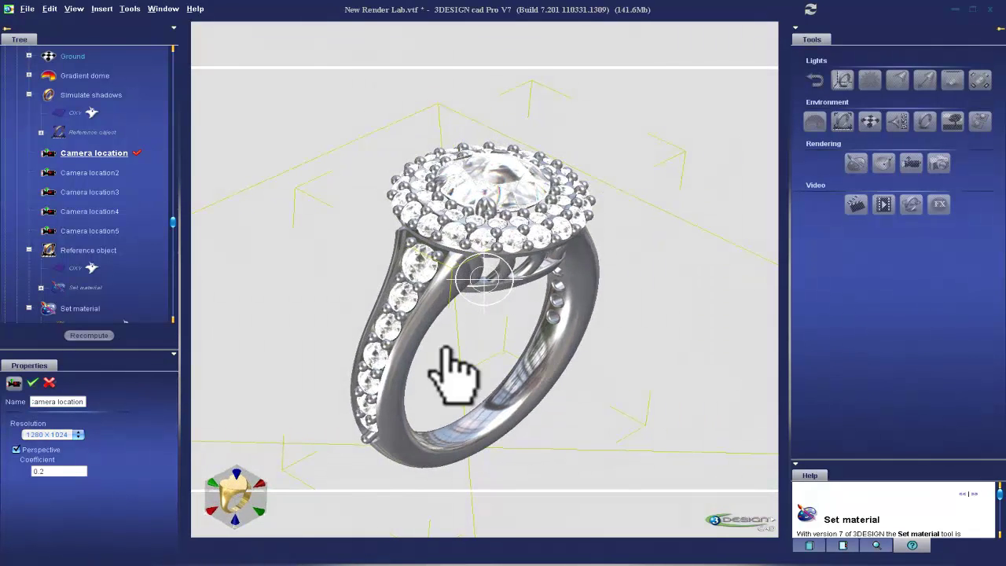
pyautogui.moveTo(444, 348); pyautogui.dragTo(433, 337, button='right')
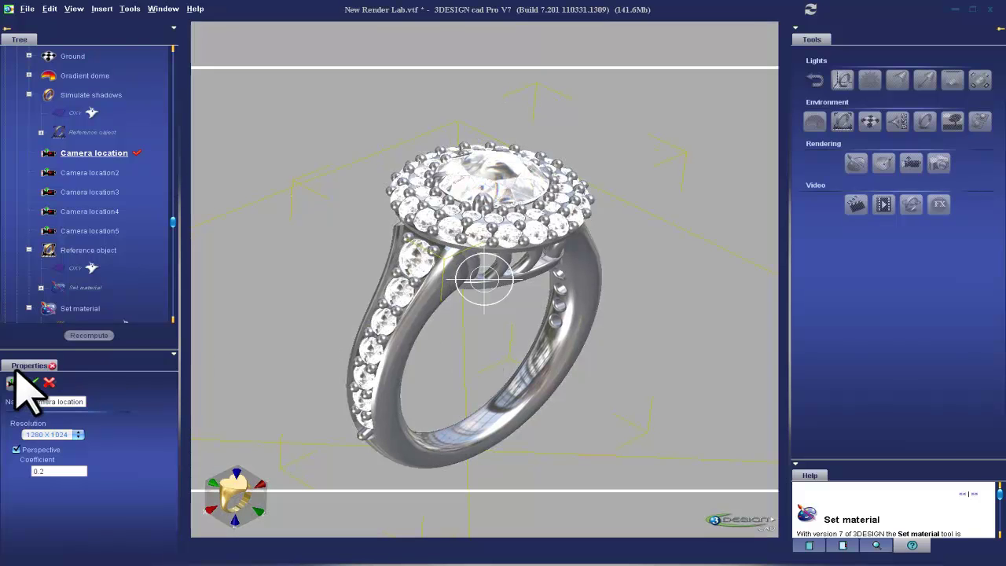
pyautogui.click(33, 383)
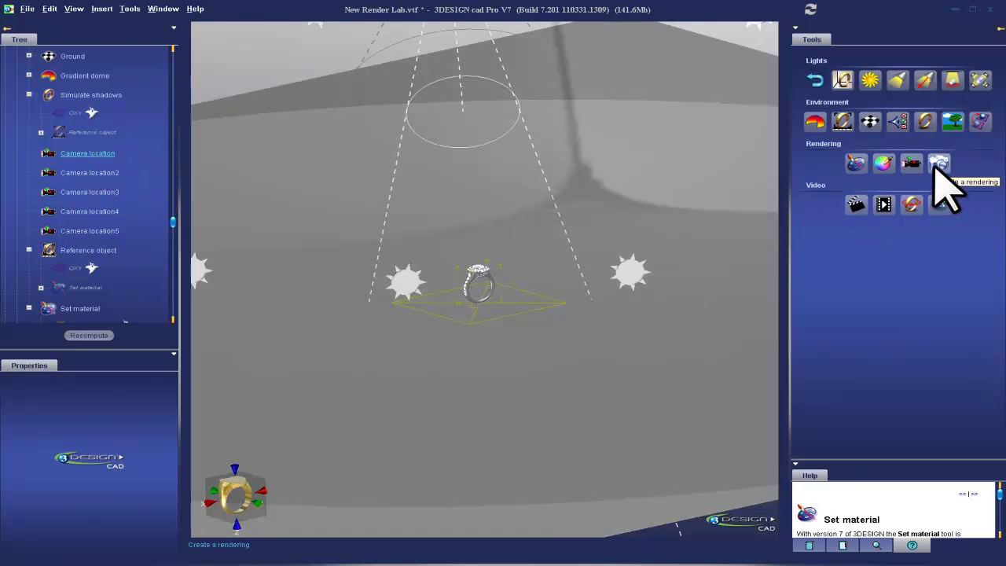
# Create a rendering from the first camera location with the Bucket strategy and 4X4 Adaptive antialiasing, and confirm it
pyautogui.click(936, 165)
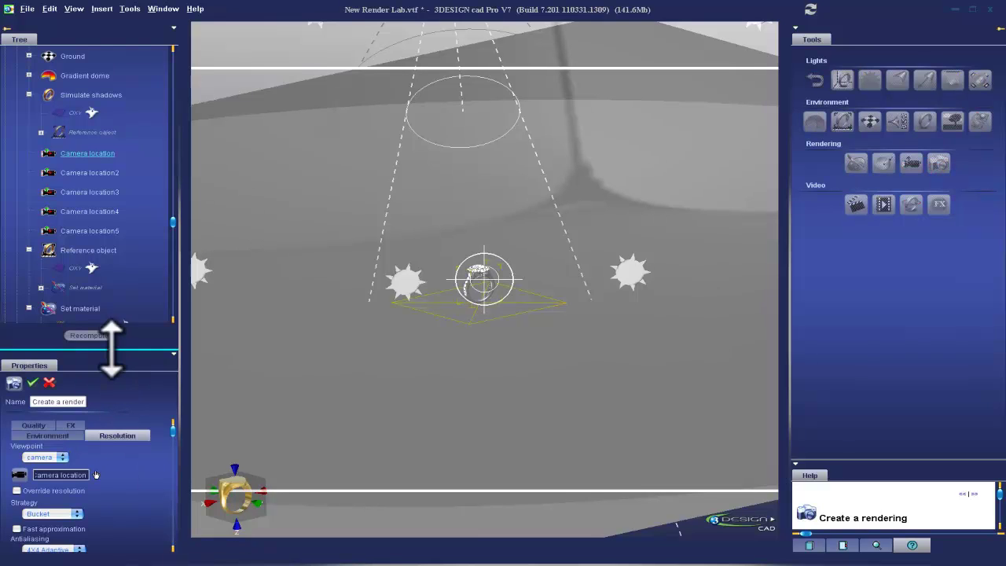
pyautogui.moveTo(113, 348); pyautogui.dragTo(106, 158)
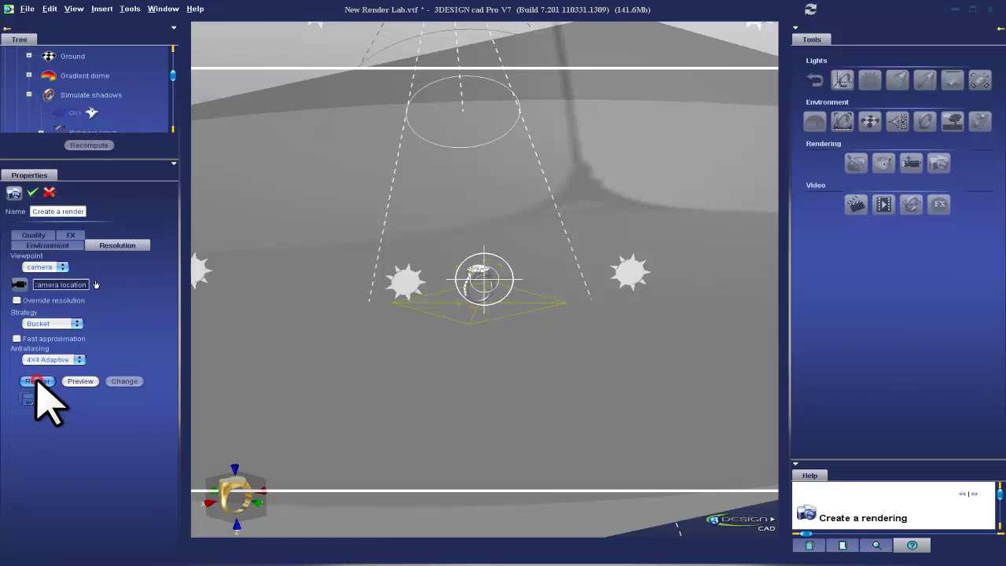
pyautogui.click(35, 380)
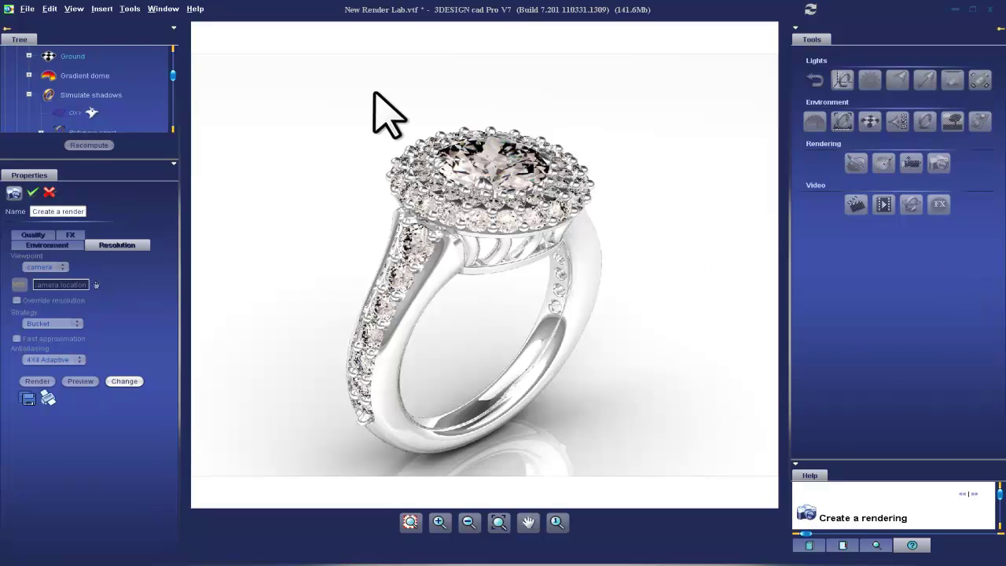
pyautogui.click(33, 193)
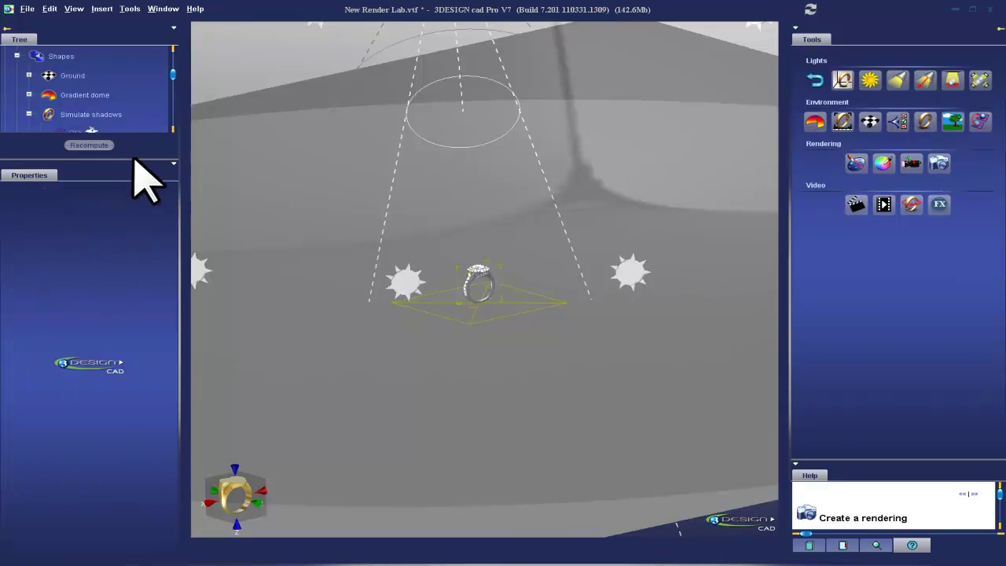
# Review the finished rendering of the ring stored under the scene's Results, and close it without changes
pyautogui.moveTo(135, 158); pyautogui.dragTo(170, 442)
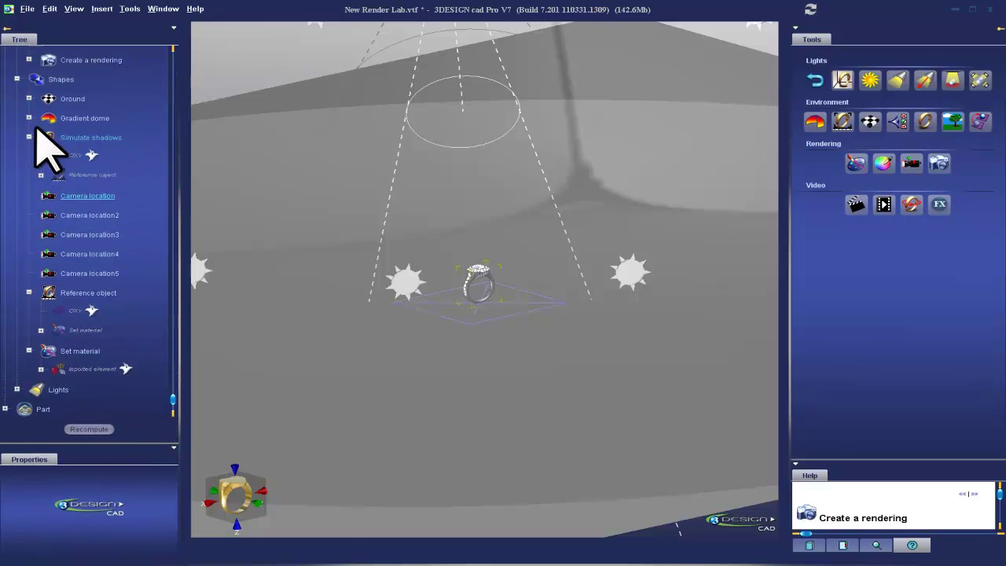
pyautogui.scroll(3, 99, 185)
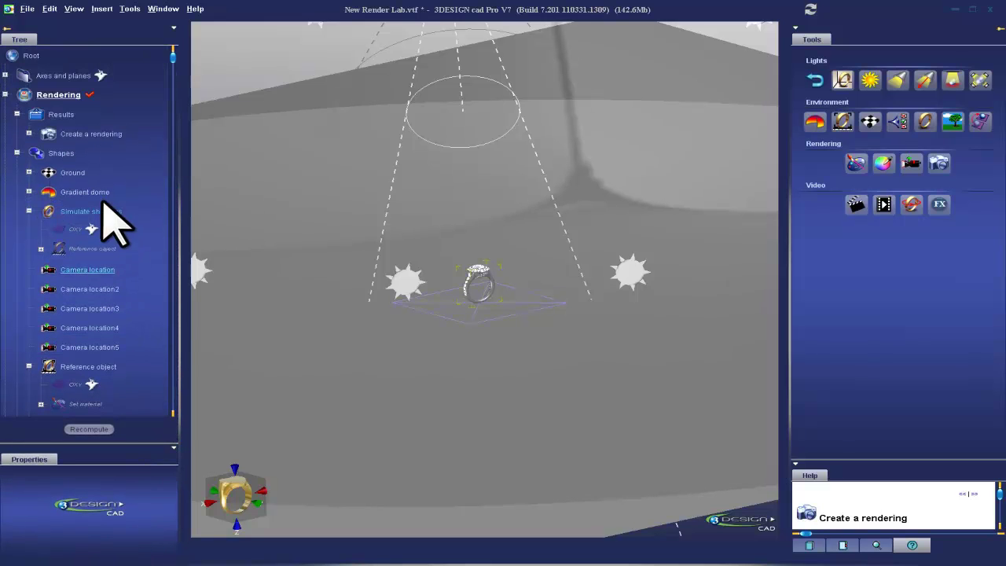
pyautogui.click(48, 134)
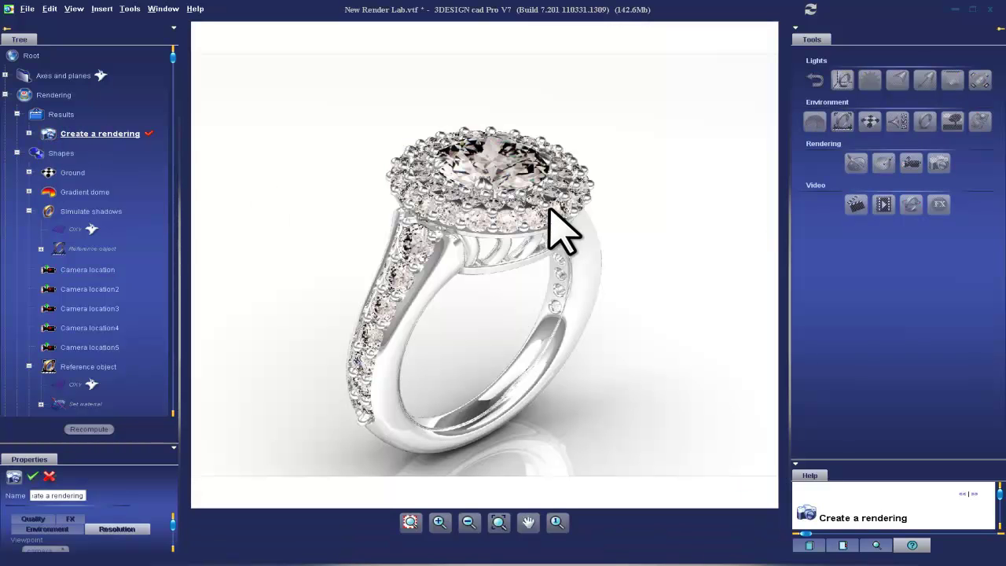
pyautogui.click(49, 476)
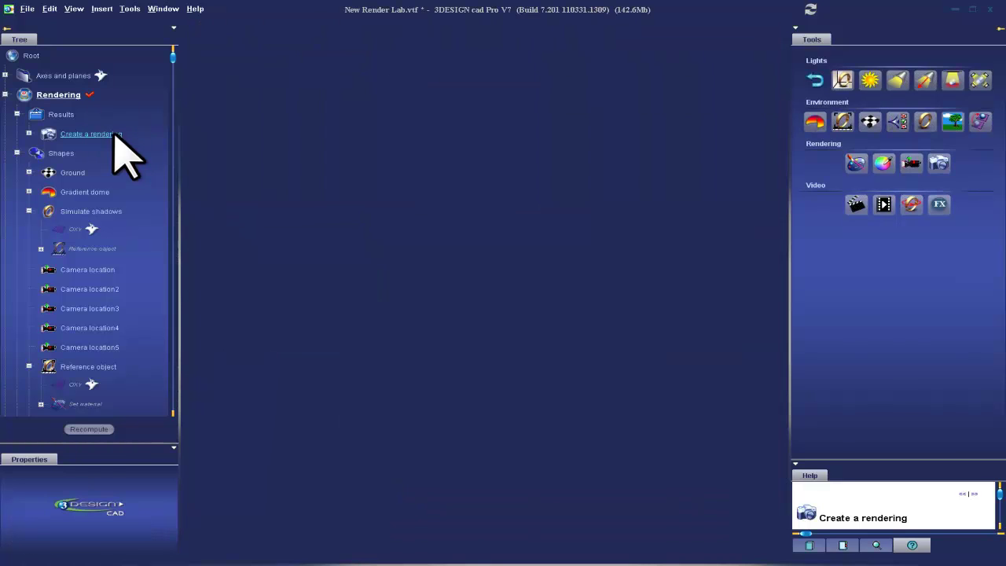
# Rename the created rendering as First Render and export it to the Desktop as a JPEG file
pyautogui.rightClick(115, 134)
pyautogui.click(161, 247)
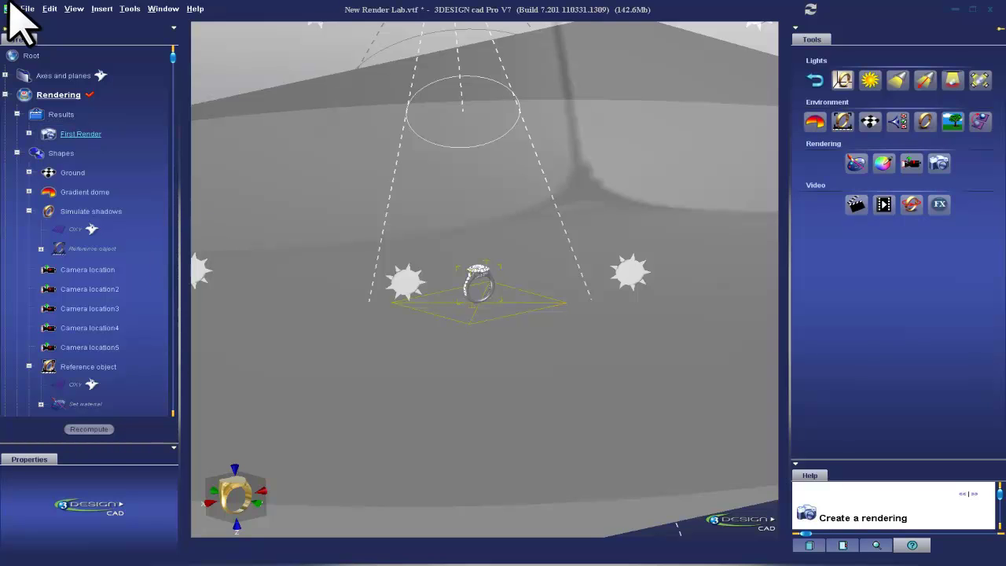
pyautogui.rightClick(77, 135)
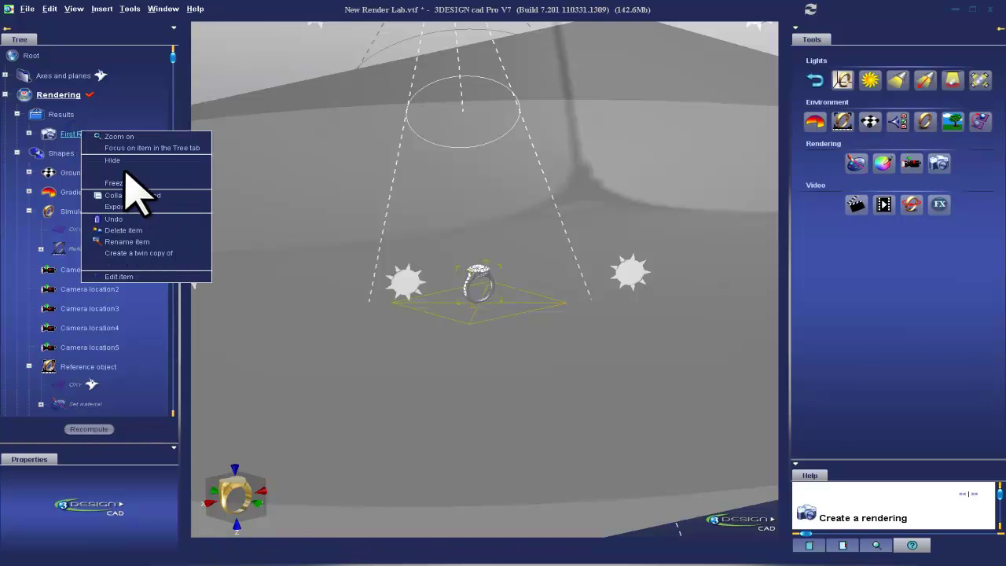
pyautogui.click(116, 205)
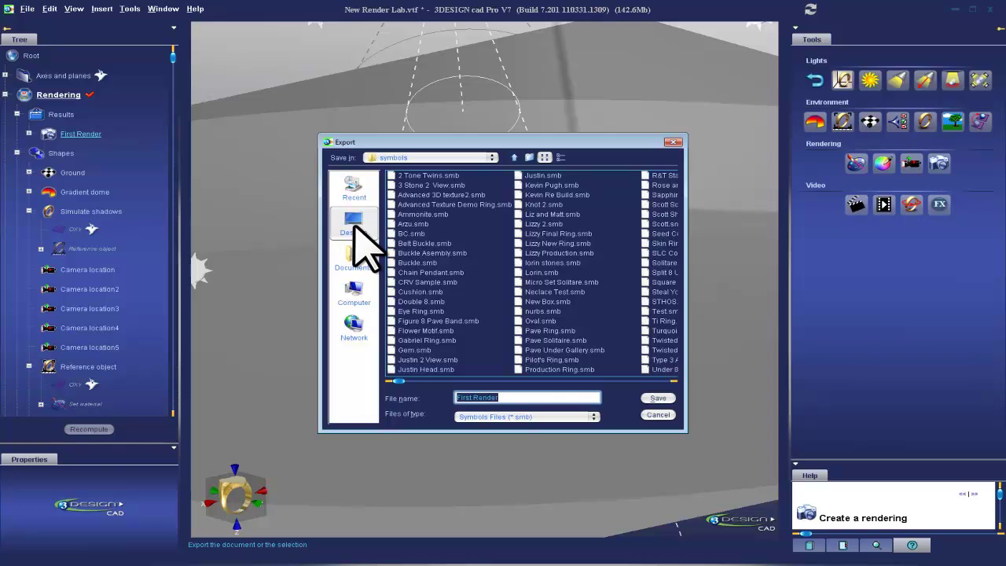
pyautogui.click(353, 224)
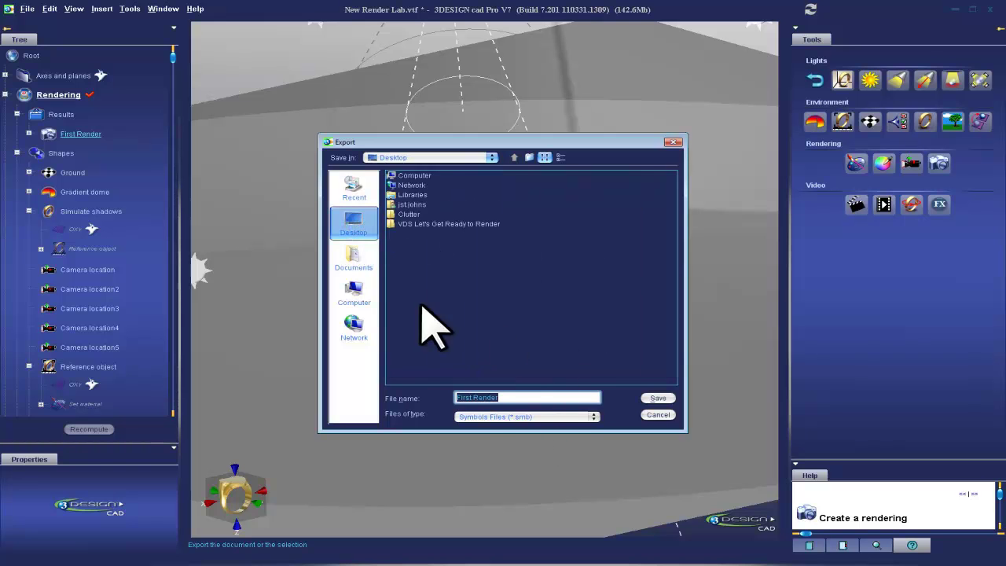
pyautogui.click(492, 416)
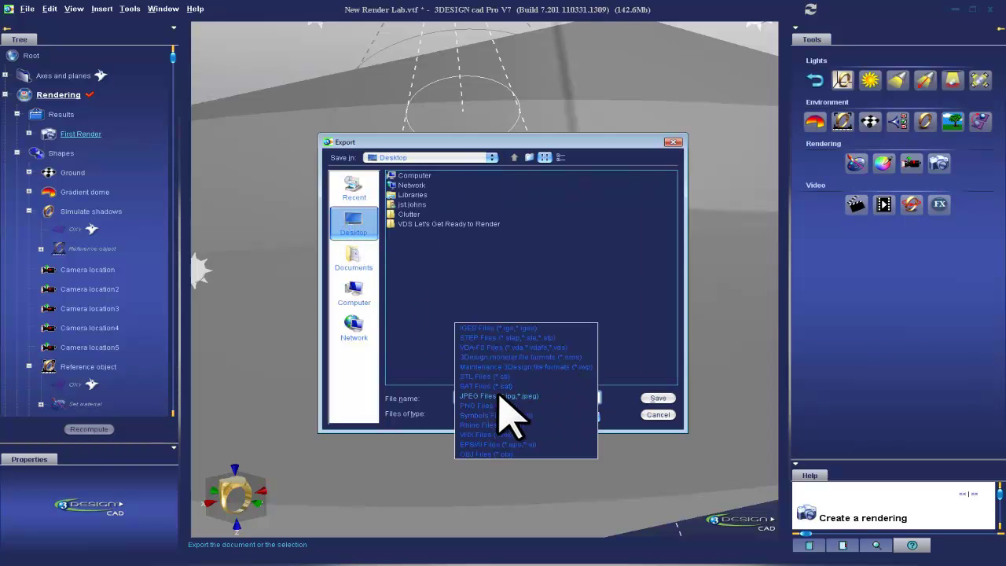
pyautogui.click(496, 396)
pyautogui.click(658, 398)
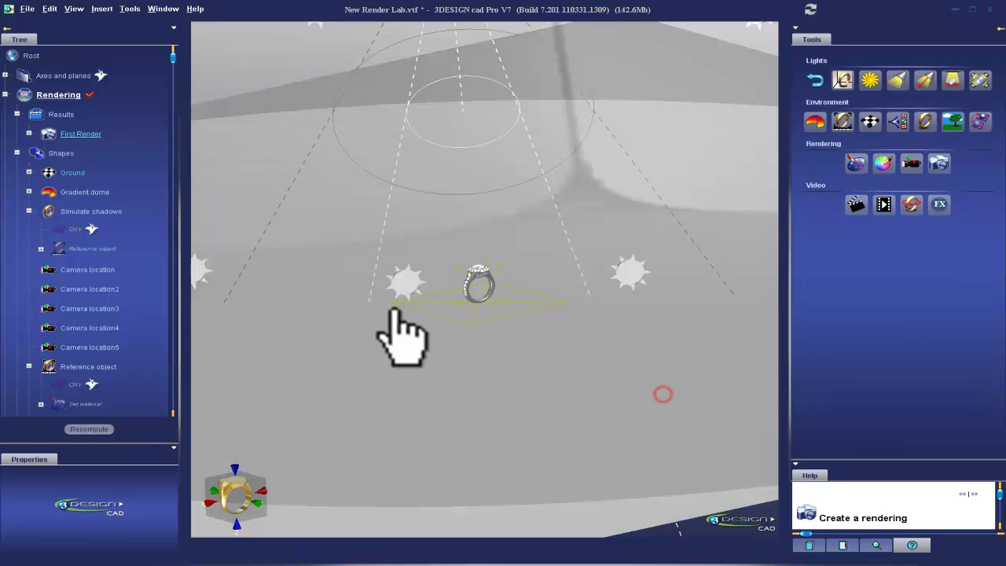
# Switch to the Windows desktop to check the exported First Render image
pyautogui.click(951, 10)
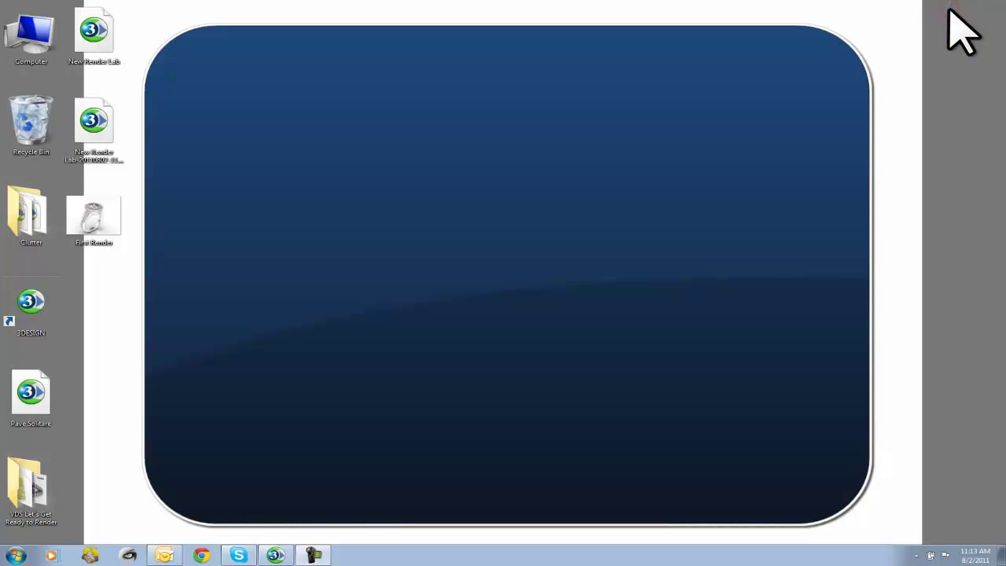